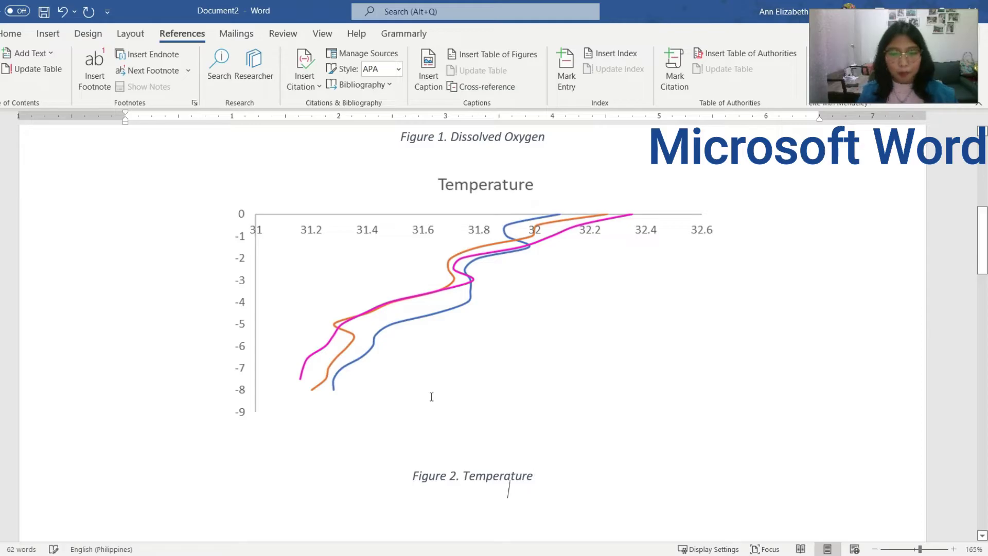
- Type 'According to Fig, Temperature. Figure, Oxygen.' on the line below the Figure 2 caption
{"action": "type", "text": "Fig, Te"}
{"action": "key", "text": "BackSpace"}
{"action": "key", "text": "BackSpace"}
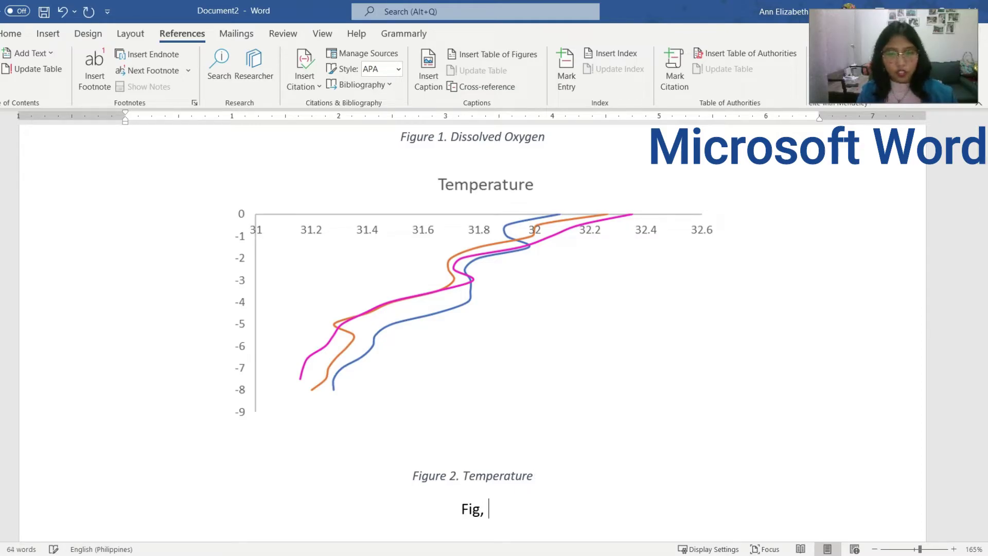
{"action": "type", "text": "Temperature,"}
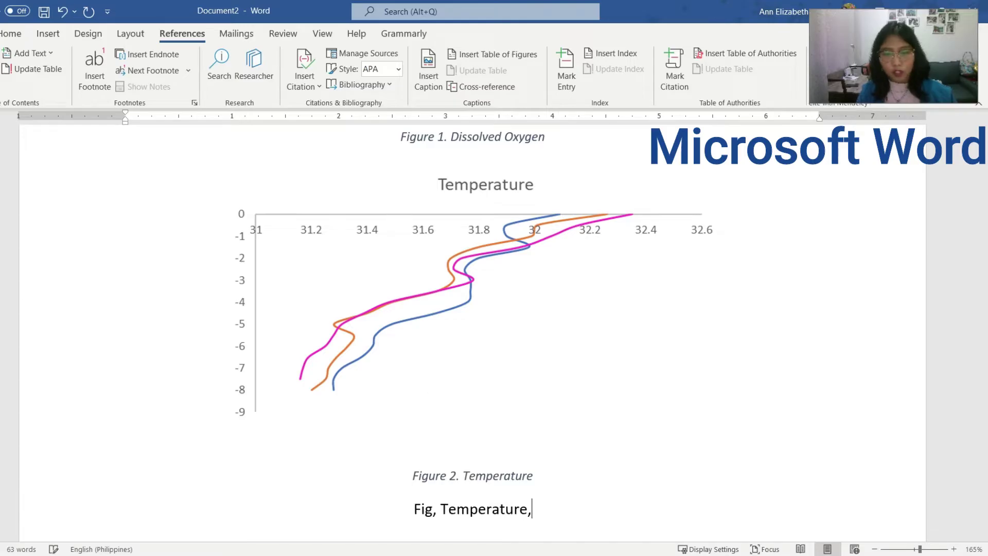
{"action": "key", "text": "BackSpace"}
{"action": "type", "text": ". Figure, "}
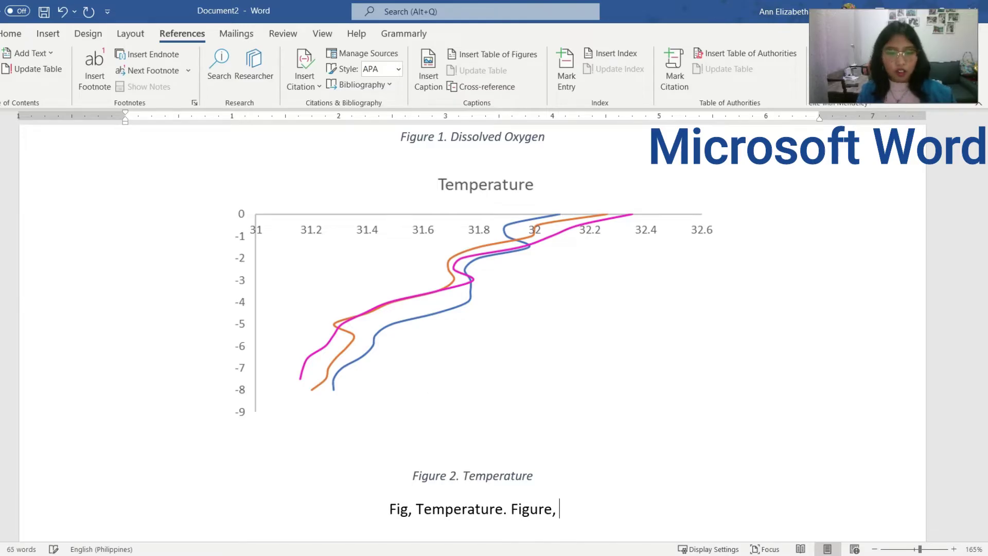
{"action": "type", "text": "Oxygen."}
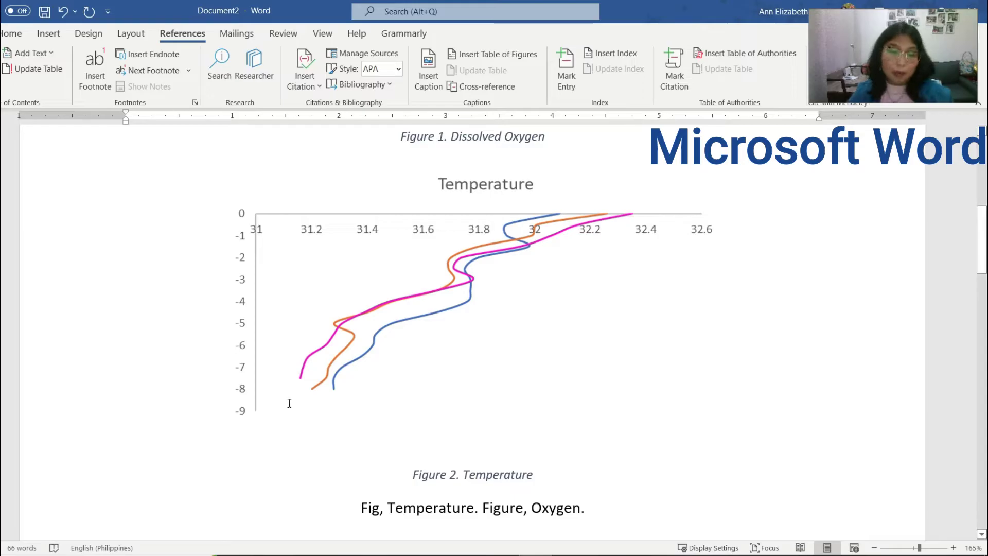
{"action": "key", "text": "Home"}
{"action": "type", "text": "According to"}
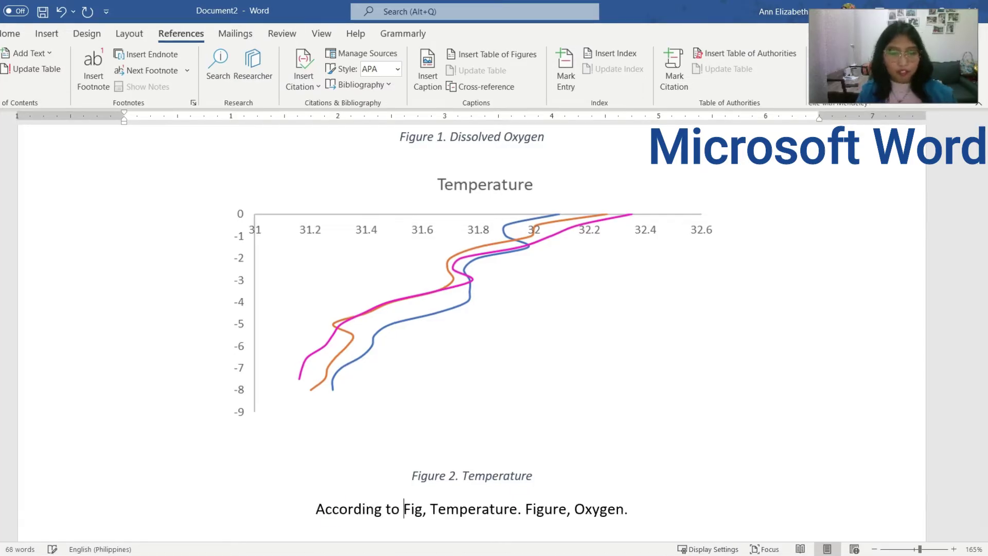
- Left-align the new sentence and select its word 'Fig' for replacement
{"action": "key", "text": "End"}
{"action": "key", "text": "shift+Home"}
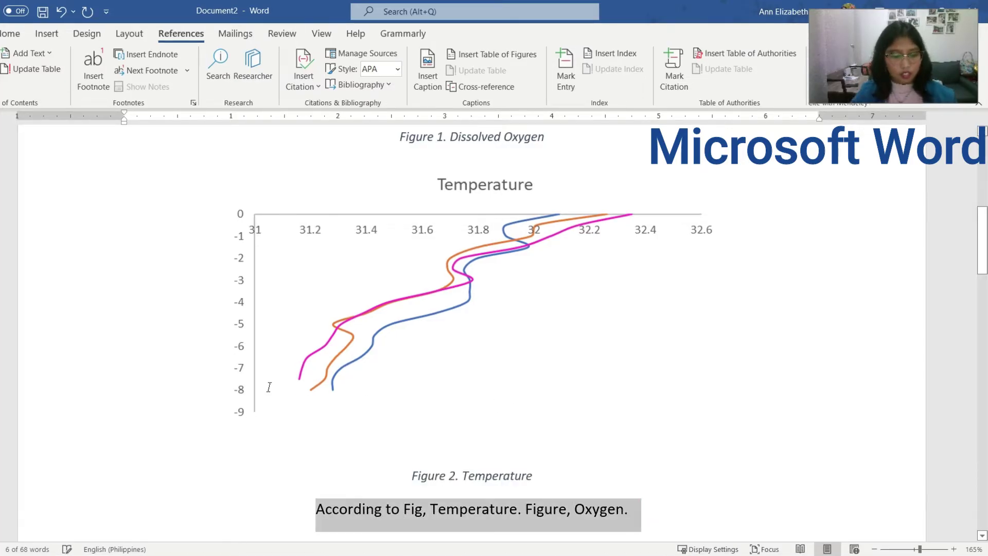
{"action": "key", "text": "ctrl+l"}
{"action": "left_click", "coordinate": [191, 508]}
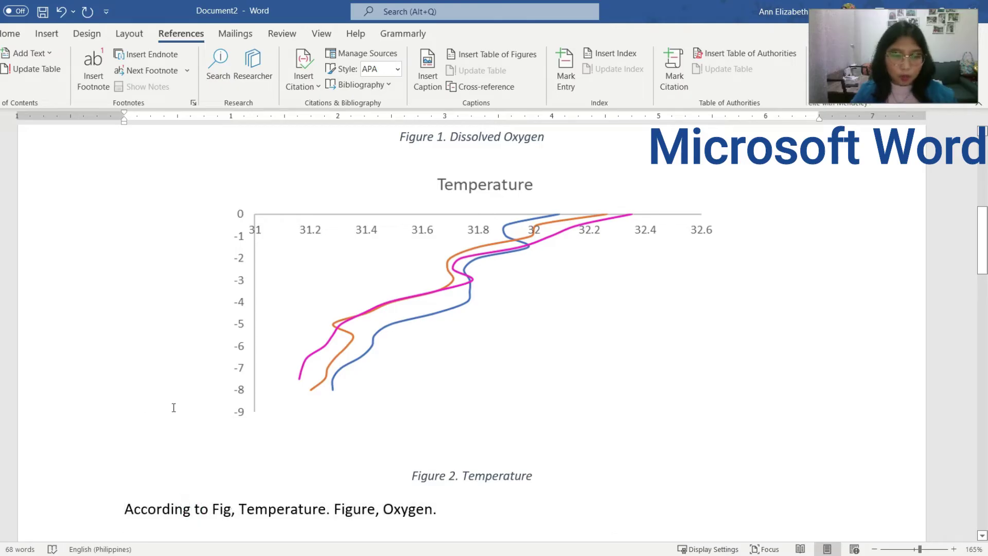
{"action": "key", "text": "ctrl+shift+Right"}
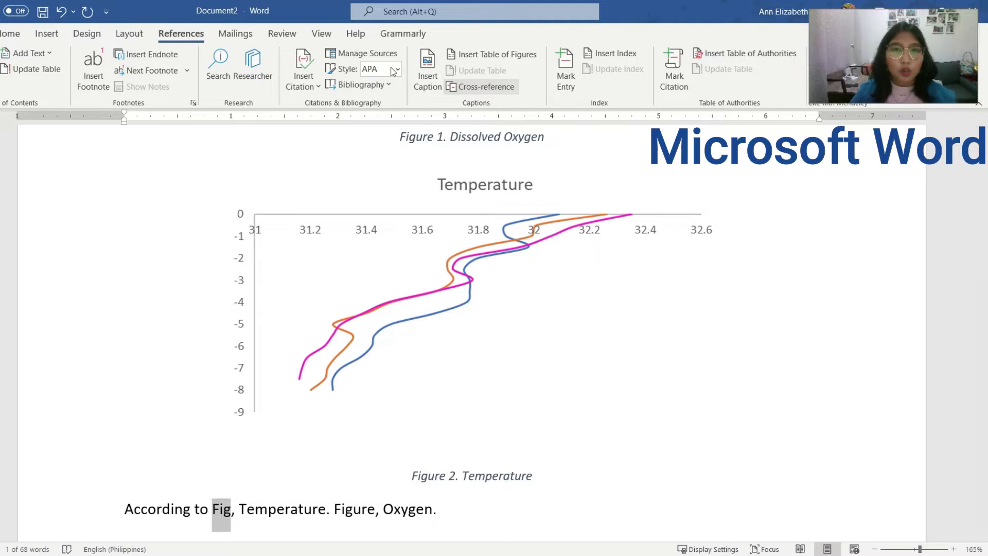
- Replace 'Fig' with a Figure 1 cross-reference showing only label and number
{"action": "left_click", "coordinate": [500, 85]}
{"action": "left_click", "coordinate": [466, 198]}
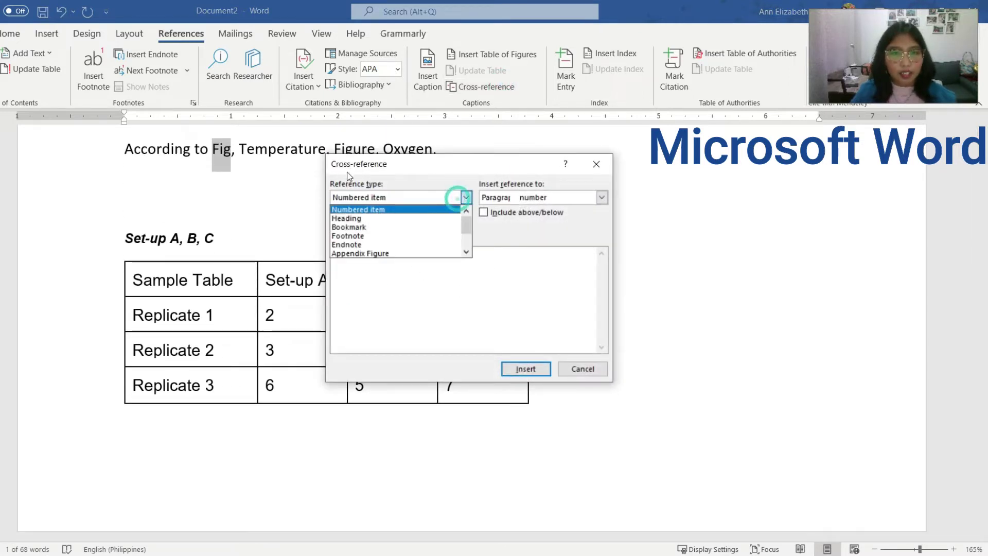
{"action": "scroll", "coordinate": [299, 184], "scroll_direction": "down", "scroll_amount": 2}
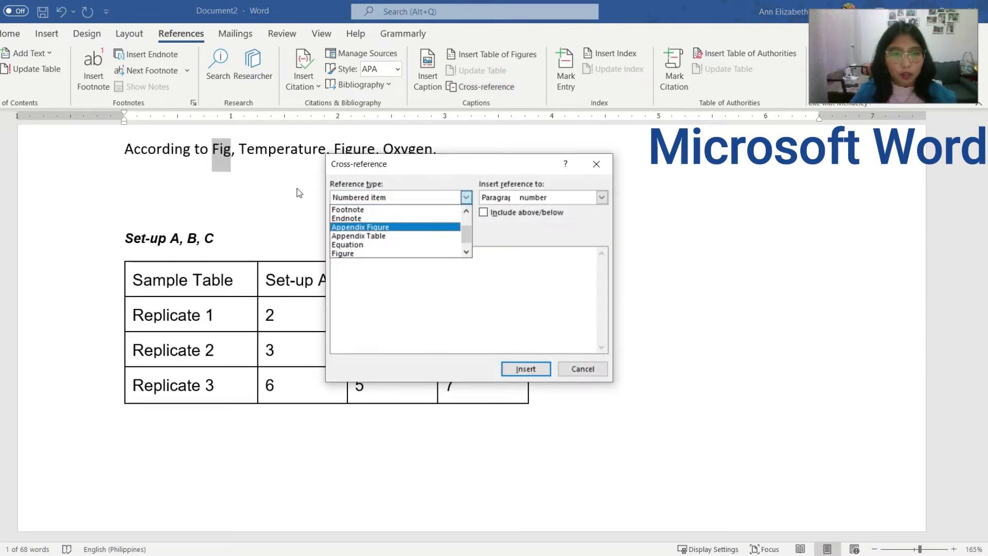
{"action": "key", "text": "Return"}
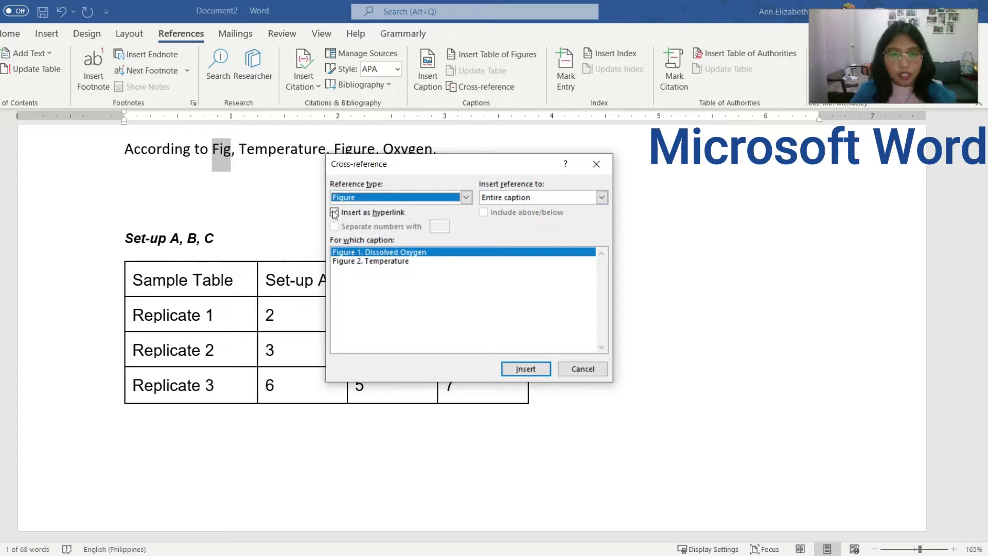
{"action": "key", "text": "Tab"}
{"action": "key", "text": "alt+Down"}
{"action": "key", "text": "Down"}
{"action": "key", "text": "Down"}
{"action": "key", "text": "Down"}
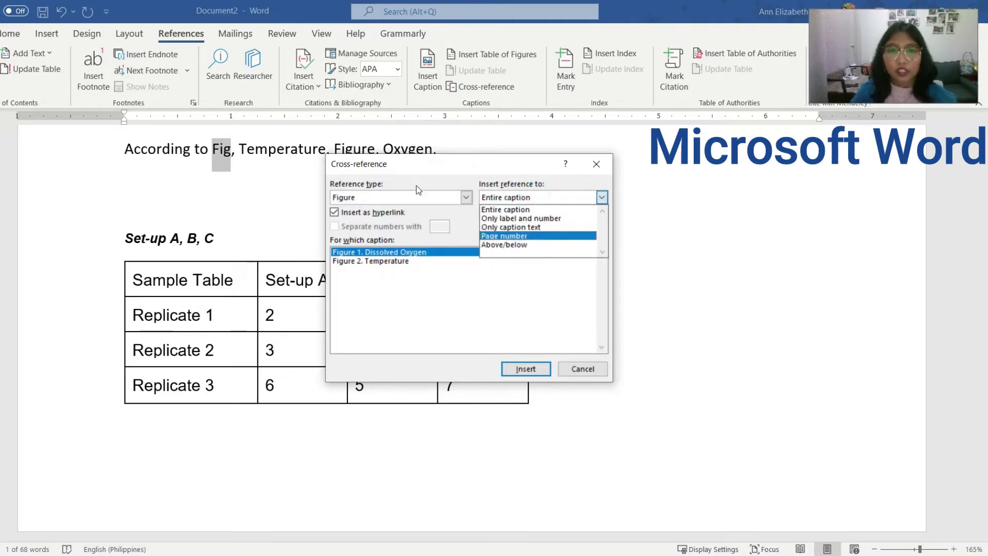
{"action": "key", "text": "Up"}
{"action": "key", "text": "Up"}
{"action": "key", "text": "Return"}
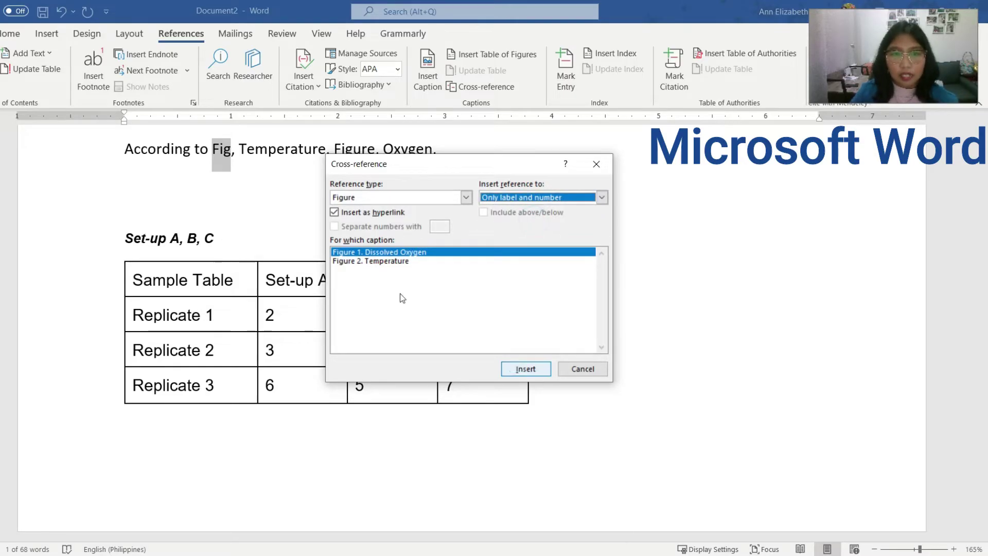
{"action": "key", "text": "Return"}
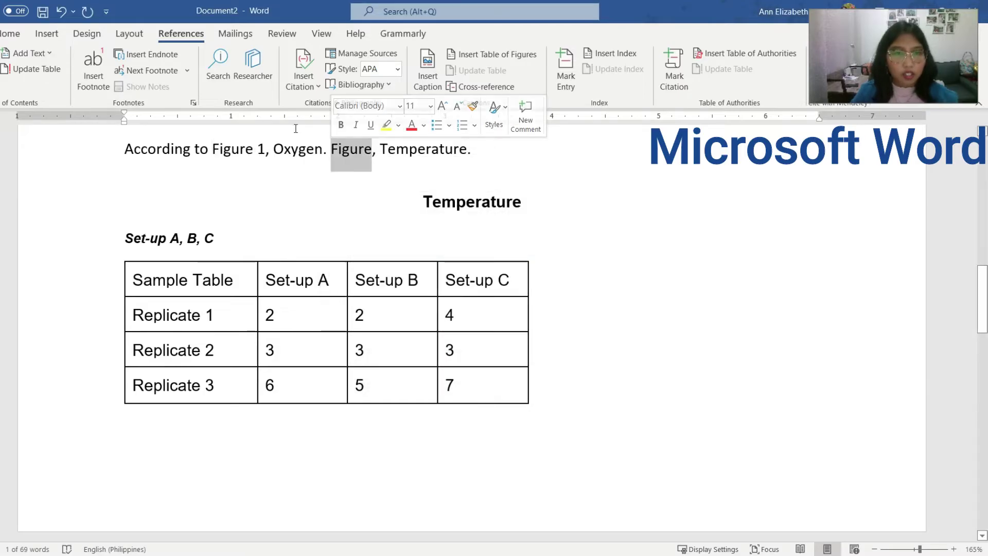
- Insert a Figure 2 cross-reference the same way, then select the Temperature chart
{"action": "left_click", "coordinate": [479, 86]}
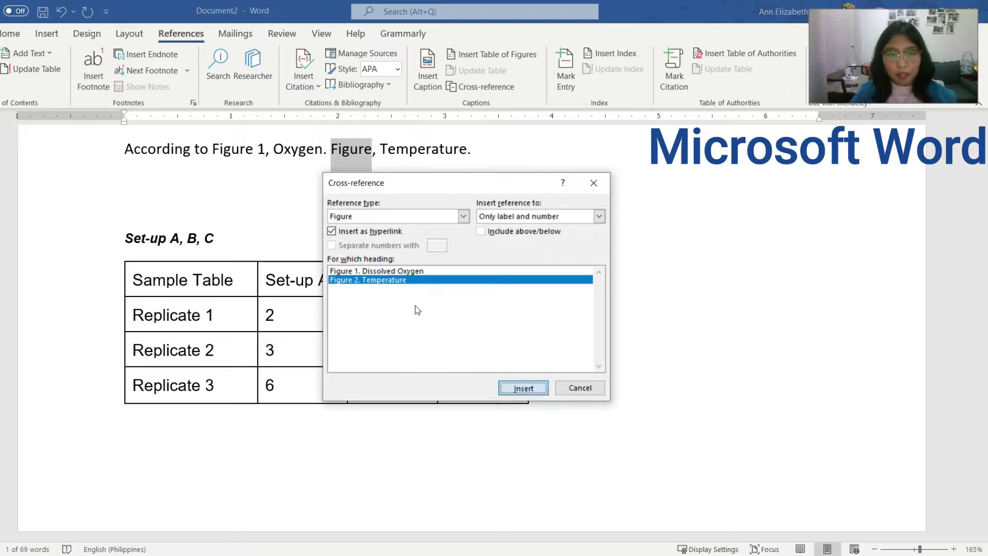
{"action": "key", "text": "Return"}
{"action": "left_click", "coordinate": [569, 384]}
{"action": "scroll", "coordinate": [566, 308], "scroll_direction": "up", "scroll_amount": 6}
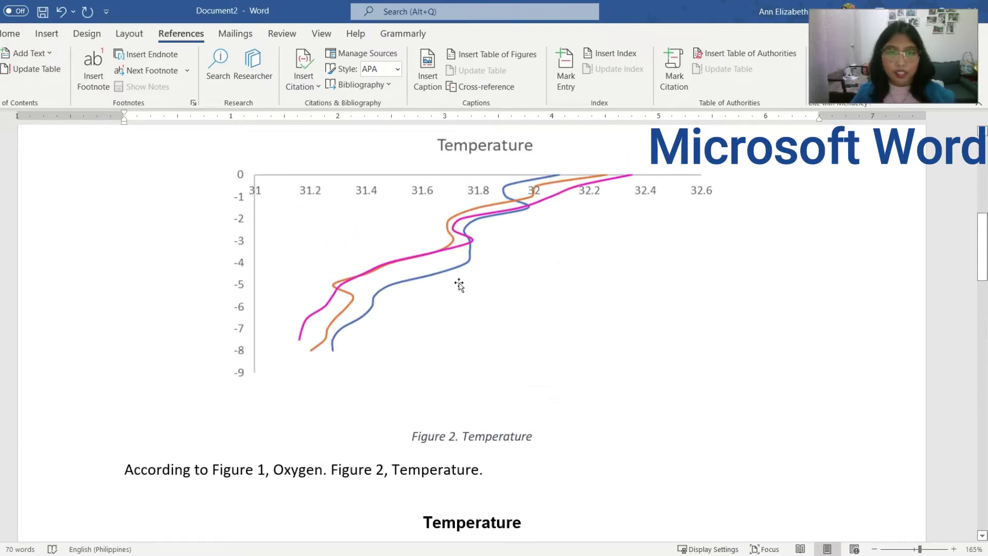
{"action": "left_click", "coordinate": [544, 314]}
- Paste a copy of the Temperature chart after the Figure 1 caption and centre it
{"action": "scroll", "coordinate": [427, 257], "scroll_direction": "up", "scroll_amount": 2}
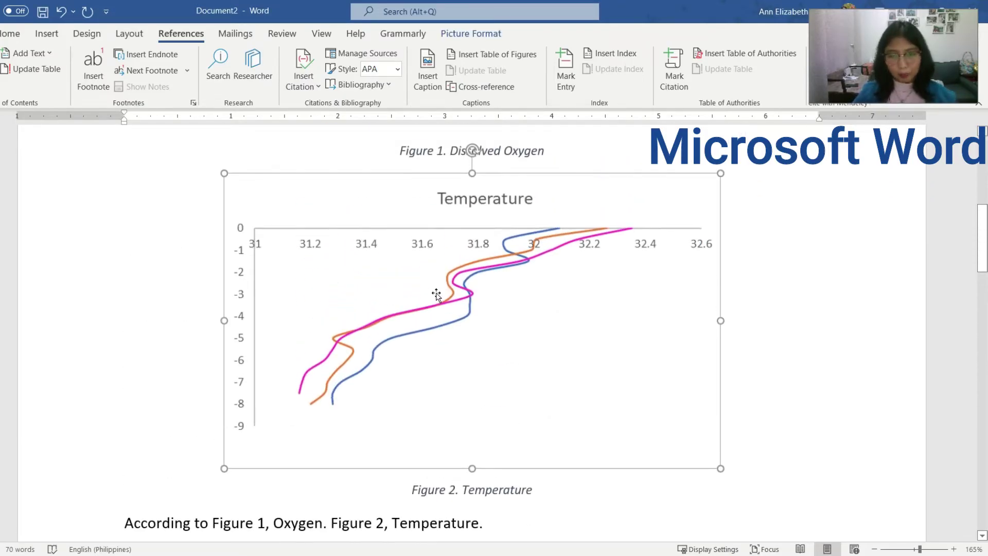
{"action": "left_click", "coordinate": [597, 127]}
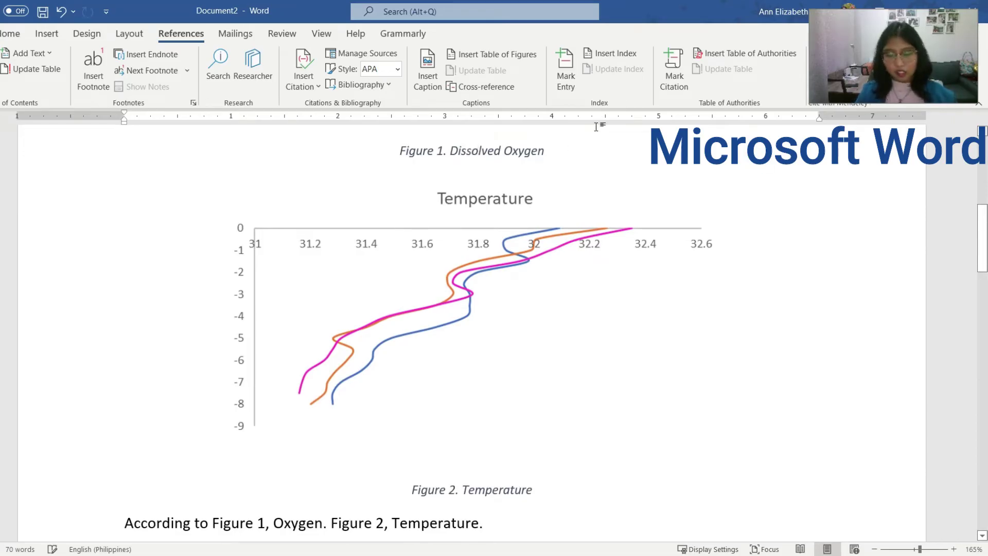
{"action": "key", "text": "Return"}
{"action": "key", "text": "ctrl+v"}
{"action": "left_click", "coordinate": [335, 348]}
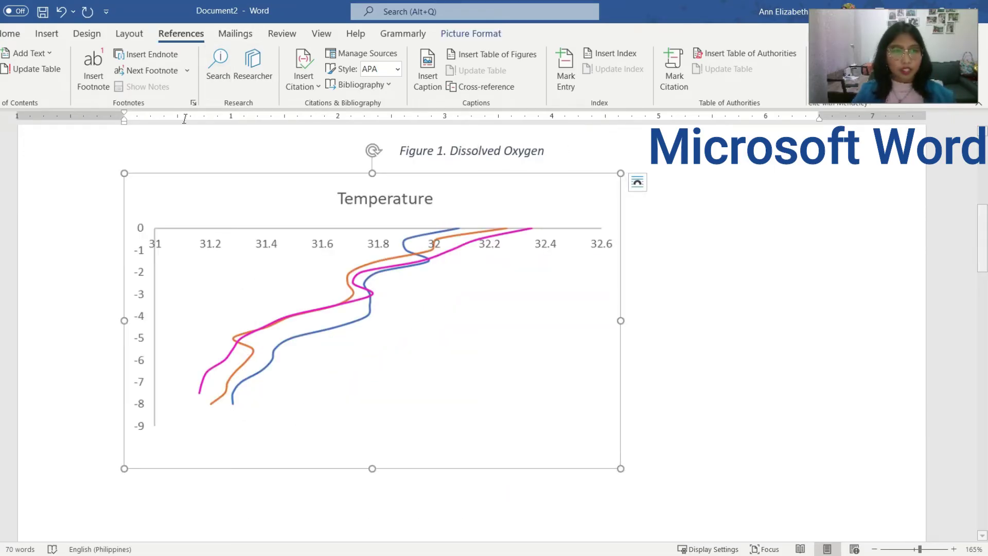
{"action": "key", "text": "ctrl+e"}
- Caption the new chart 'Figure 2. Sample', renumbering Temperature to Figure 3
{"action": "left_click", "coordinate": [760, 457]}
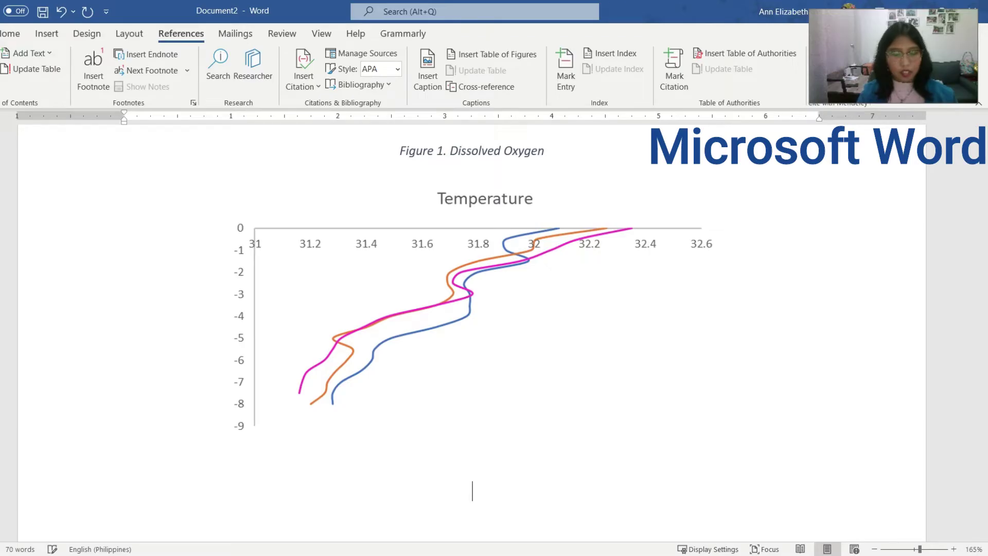
{"action": "left_click", "coordinate": [427, 67]}
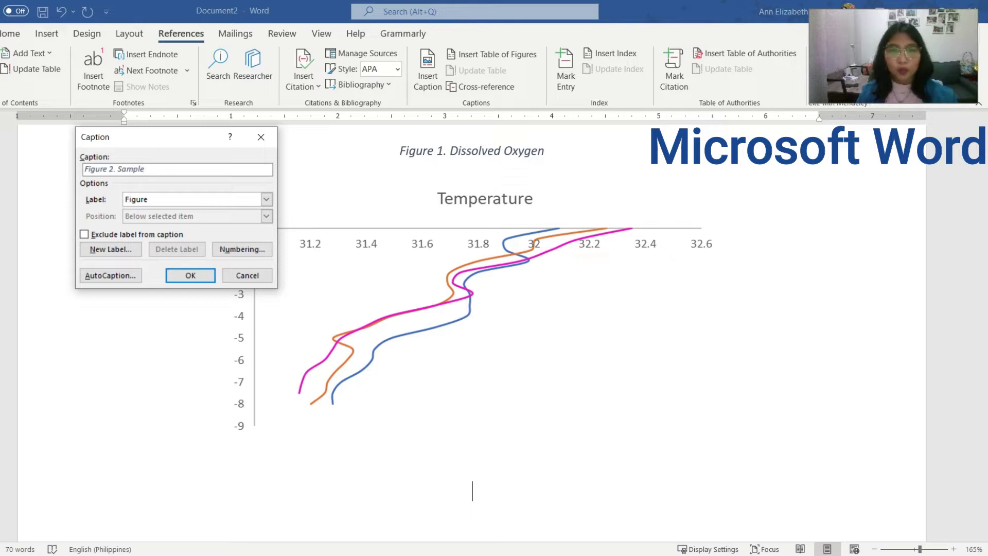
{"action": "left_click", "coordinate": [191, 275]}
{"action": "scroll", "coordinate": [496, 313], "scroll_direction": "down", "scroll_amount": 3}
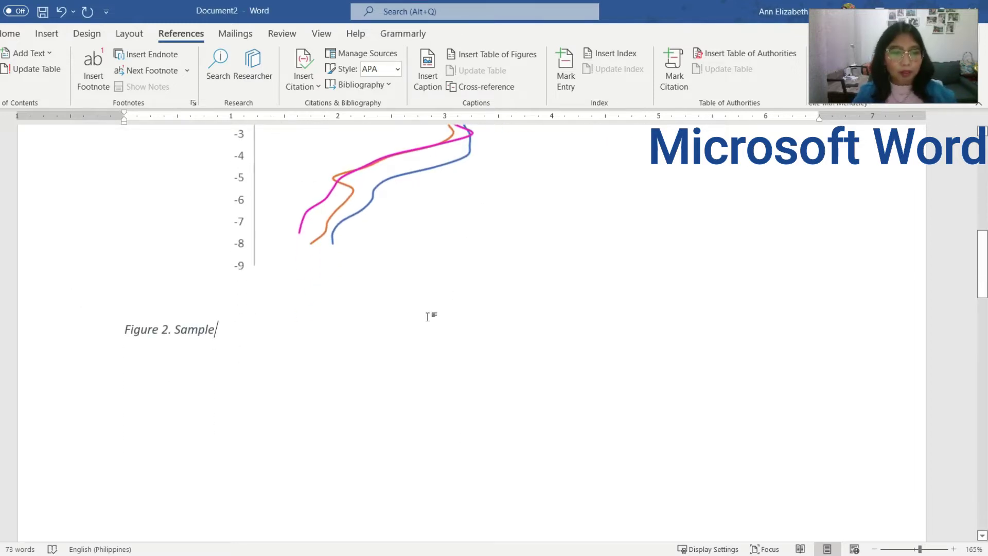
{"action": "scroll", "coordinate": [413, 308], "scroll_direction": "down", "scroll_amount": 15}
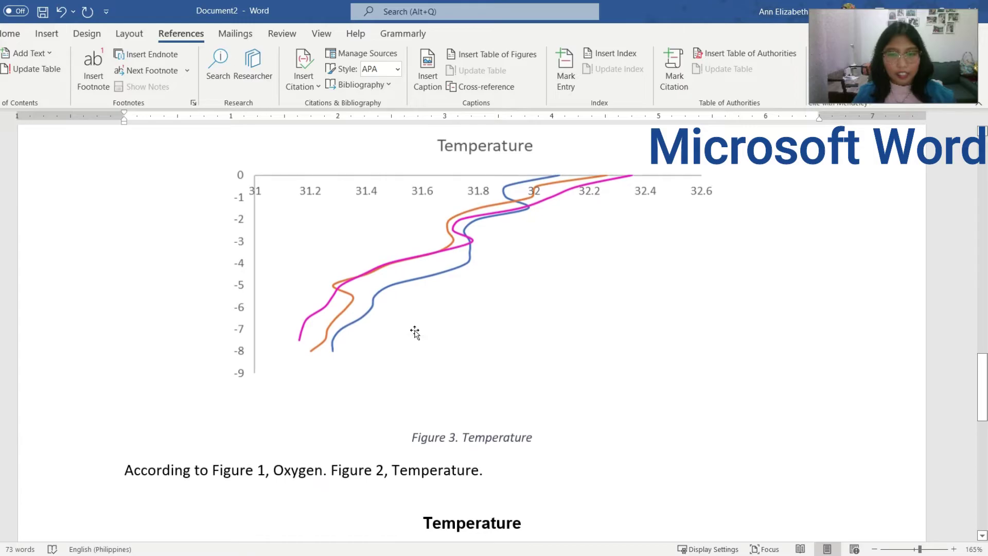
- Add 'Fig, Sample.' and turn 'Fig' into a Figure 2 cross-reference
{"action": "type", "text": "Fig, Sample."}
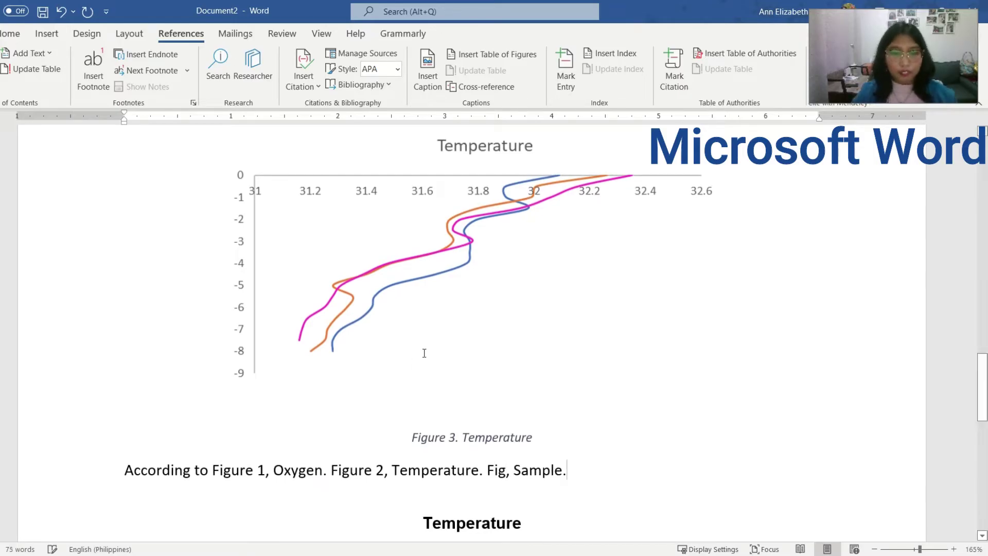
{"action": "double_click", "coordinate": [498, 469]}
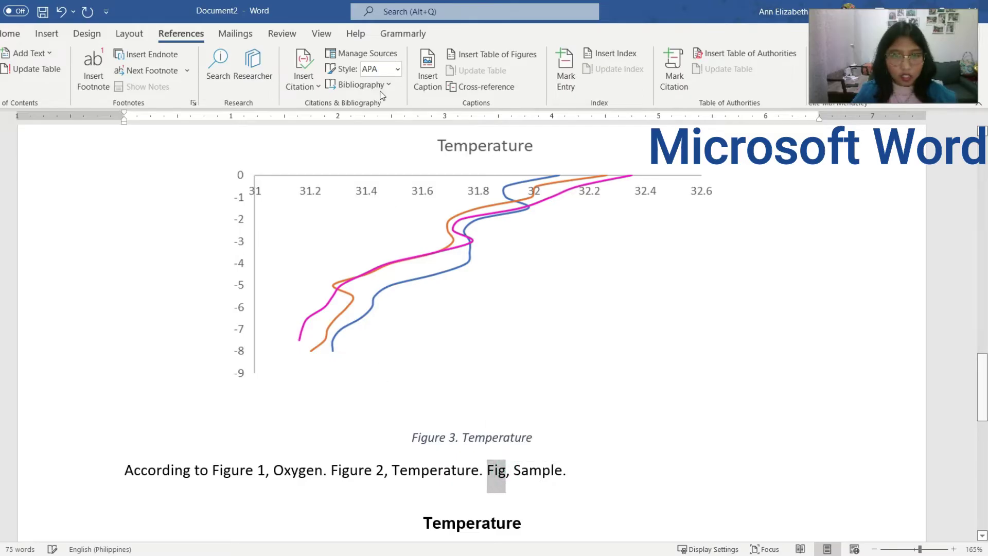
{"action": "left_click", "coordinate": [482, 86]}
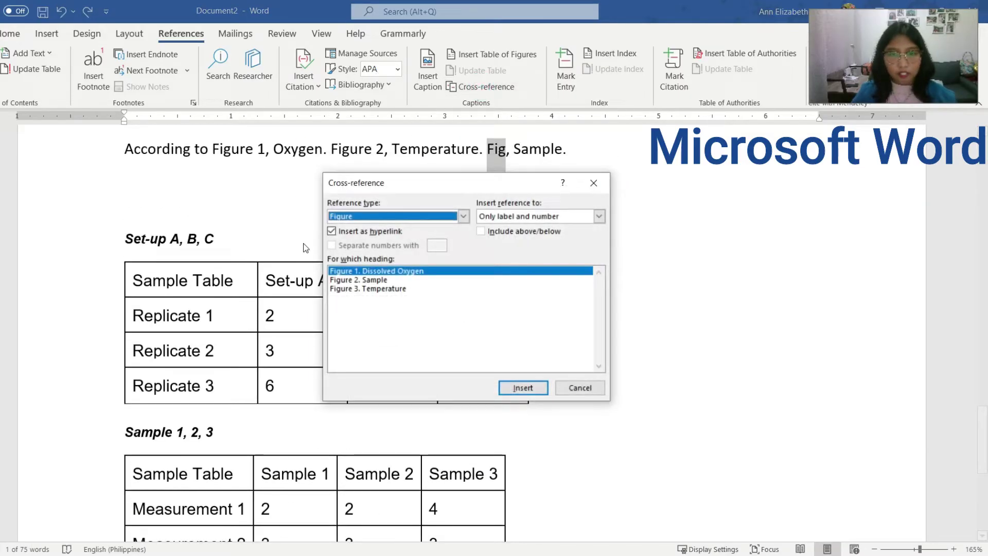
{"action": "key", "text": "Down"}
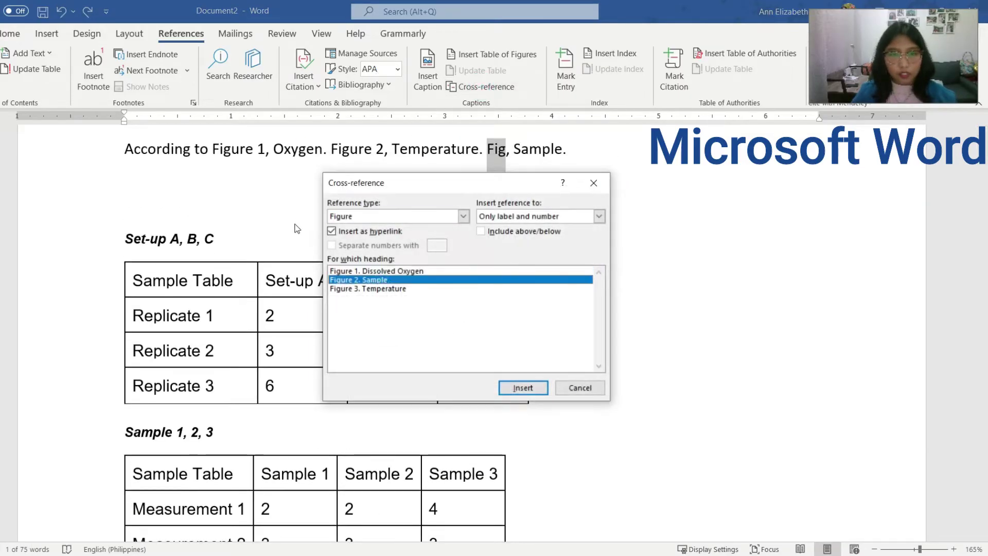
{"action": "key", "text": "Return"}
{"action": "left_click", "coordinate": [580, 387]}
- Update the sentence's fields so the Temperature reference now reads Figure 3
{"action": "left_click", "coordinate": [438, 149]}
{"action": "scroll", "coordinate": [429, 224], "scroll_direction": "up", "scroll_amount": 3}
{"action": "left_click", "coordinate": [529, 252]}
{"action": "left_click_drag", "start_coordinate": [638, 259], "coordinate": [112, 250]}
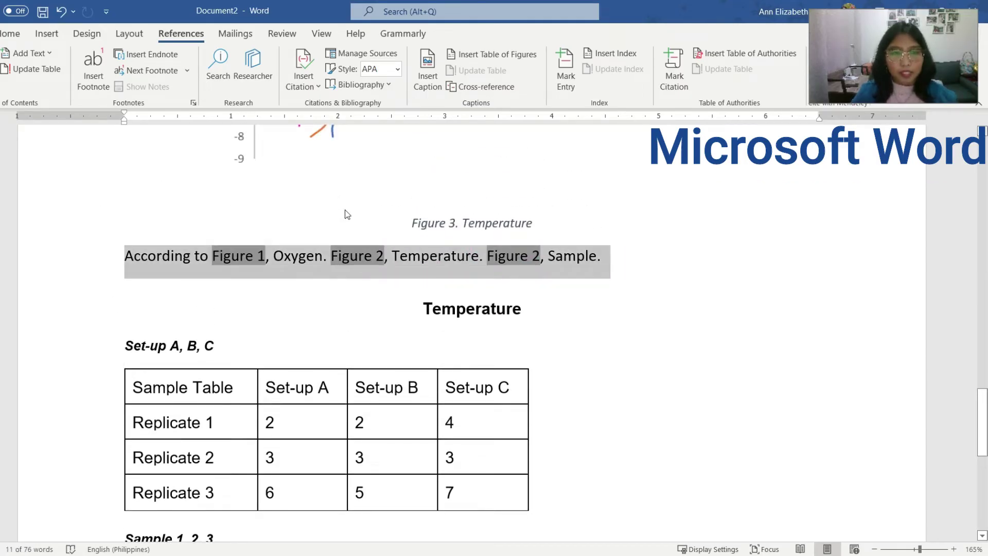
{"action": "right_click", "coordinate": [434, 262]}
{"action": "key", "text": "Return"}
{"action": "left_click", "coordinate": [388, 255]}
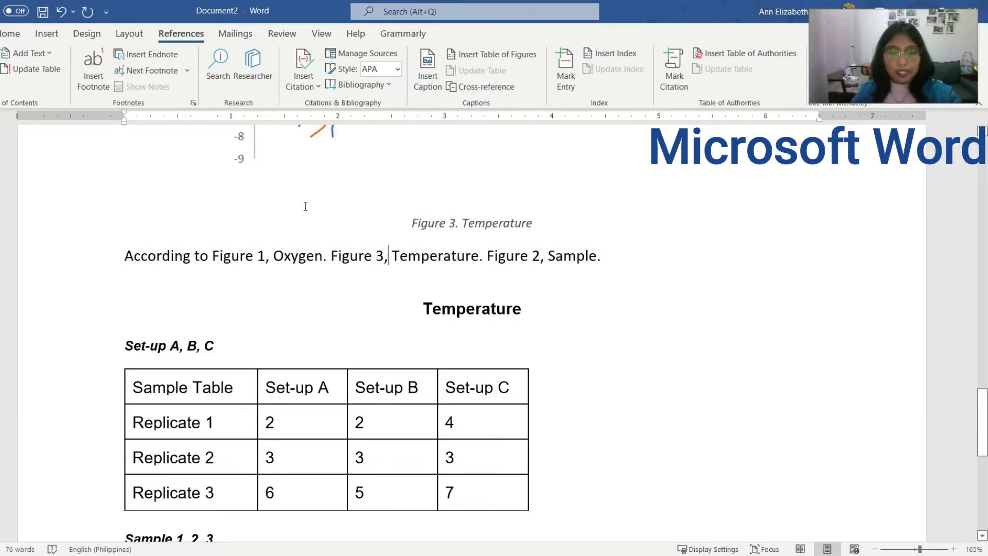
{"action": "left_click_drag", "start_coordinate": [385, 263], "coordinate": [359, 262]}
{"action": "left_click", "coordinate": [429, 263]}
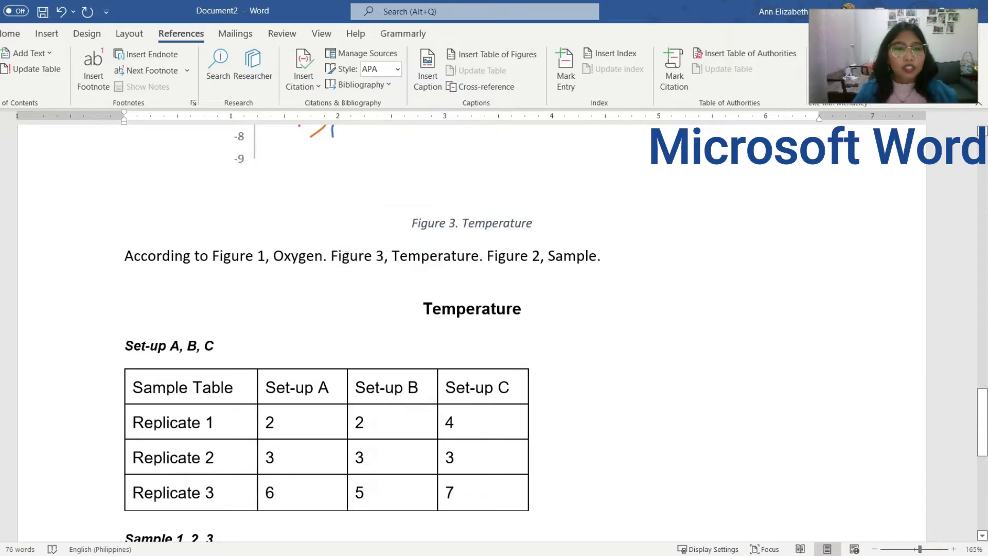
{"action": "scroll", "coordinate": [499, 362], "scroll_direction": "up", "scroll_amount": 10}
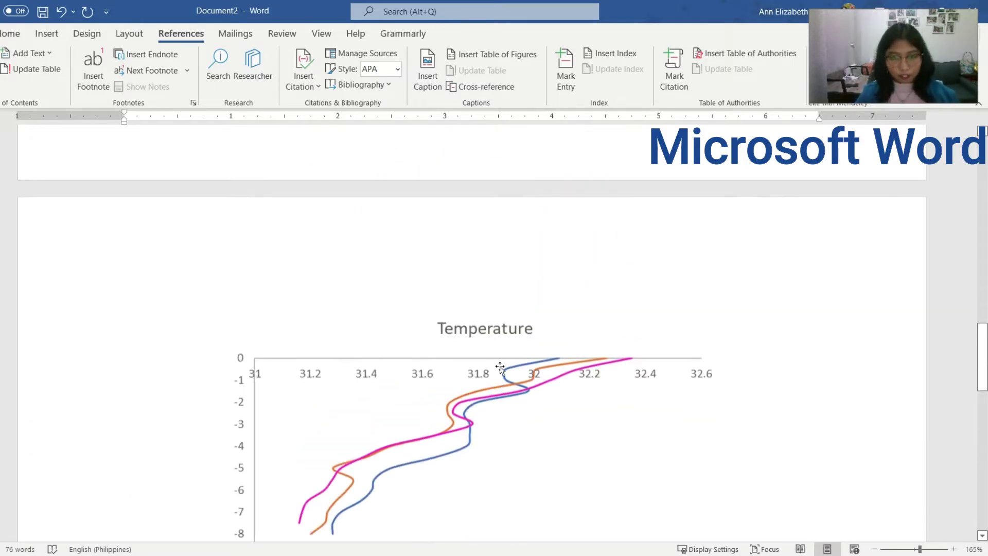
- Caption the Set-up A, B, C table as 'Table 1. Setup' using the Table label
{"action": "scroll", "coordinate": [500, 365], "scroll_direction": "down", "scroll_amount": 6}
{"action": "scroll", "coordinate": [499, 365], "scroll_direction": "down", "scroll_amount": 6}
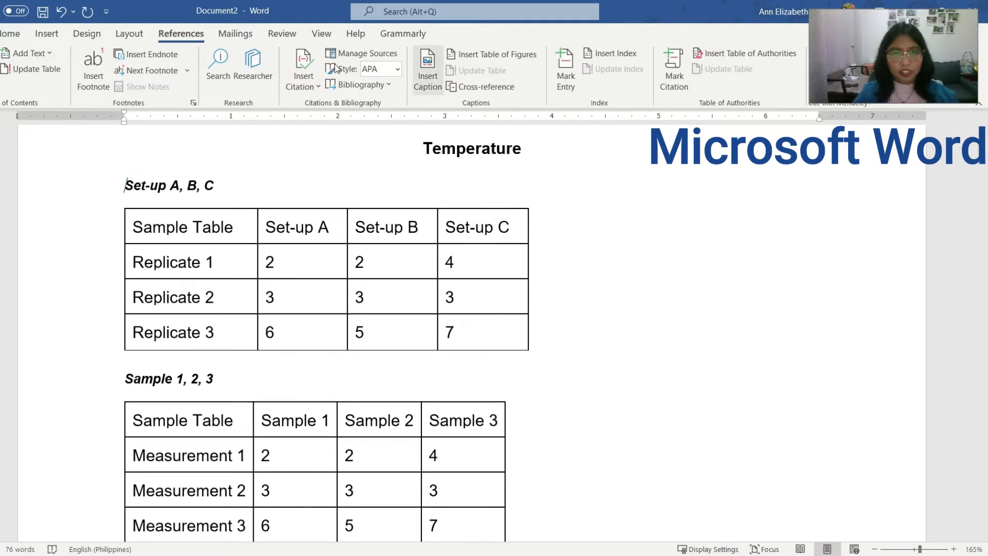
{"action": "left_click", "coordinate": [427, 70]}
{"action": "left_click", "coordinate": [193, 199]}
{"action": "left_click", "coordinate": [136, 244]}
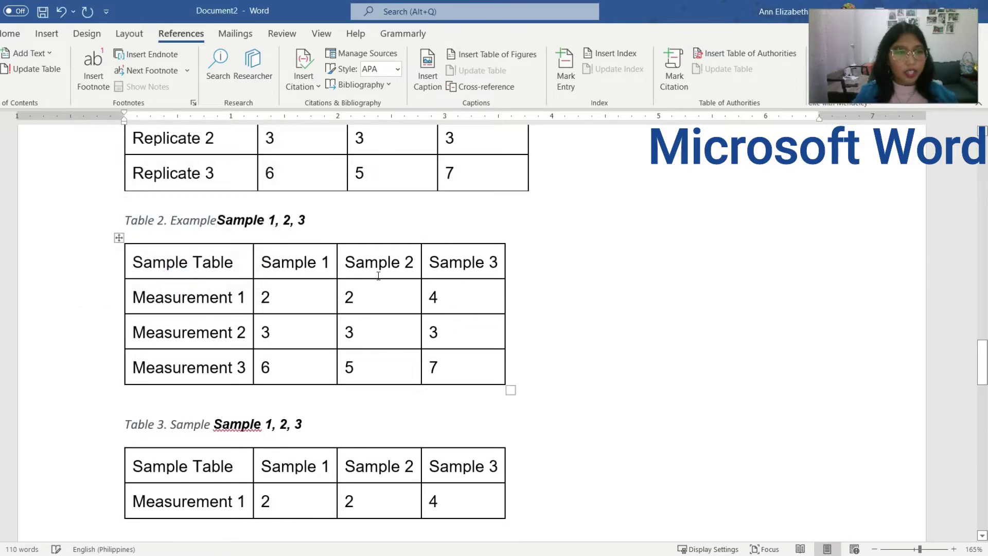
- Return to the top and place the insertion point on the document's first line
{"action": "scroll", "coordinate": [378, 276], "scroll_direction": "up", "scroll_amount": 1}
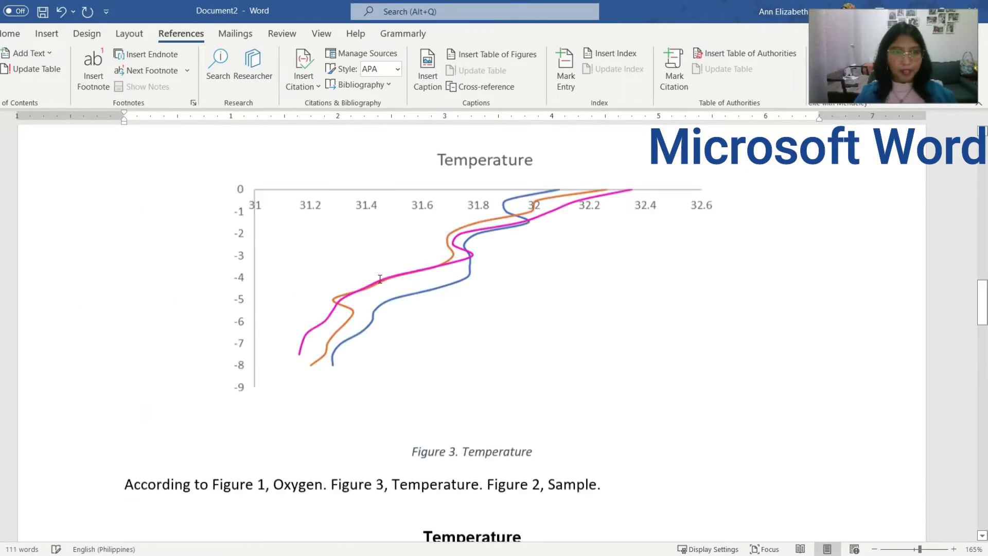
{"action": "scroll", "coordinate": [378, 279], "scroll_direction": "up", "scroll_amount": 3}
{"action": "scroll", "coordinate": [380, 288], "scroll_direction": "up", "scroll_amount": 6}
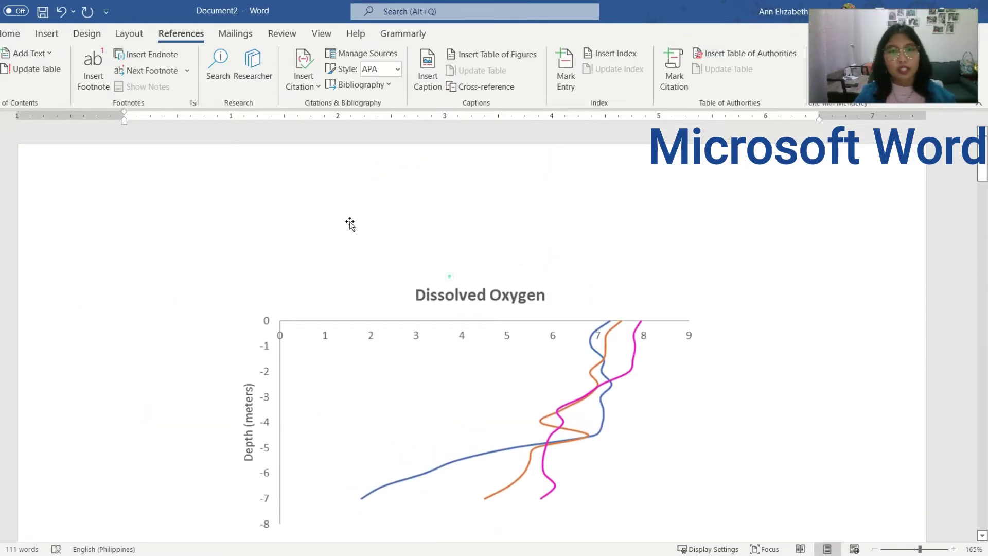
{"action": "left_click", "coordinate": [350, 224]}
{"action": "left_click", "coordinate": [277, 204]}
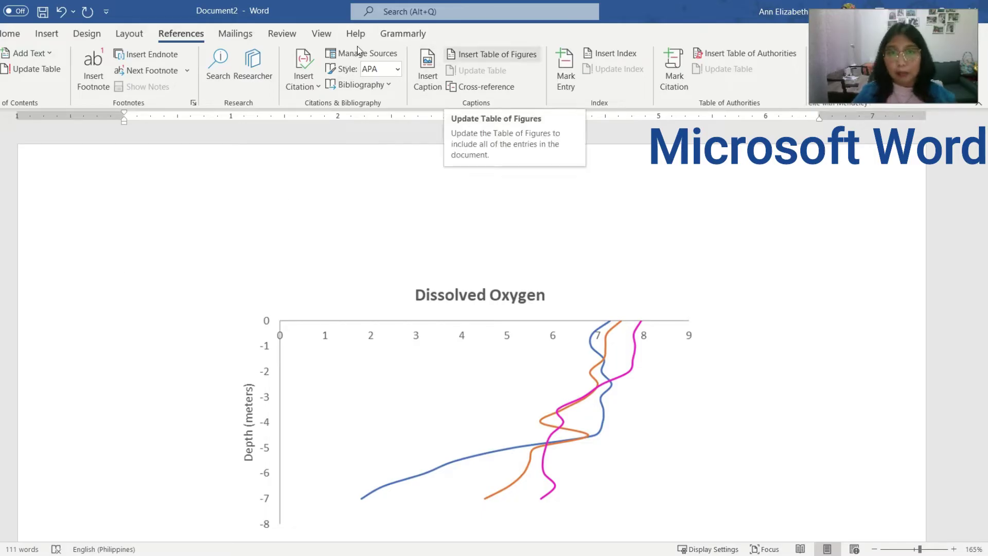
- Insert a list of tables, then a list of figures using caption label Figure
{"action": "left_click", "coordinate": [491, 54]}
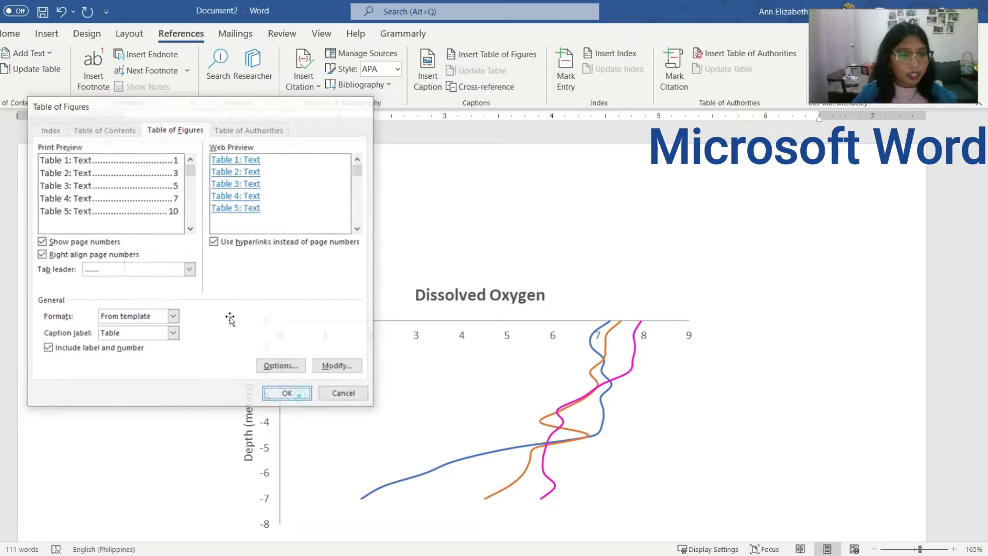
{"action": "key", "text": "Return"}
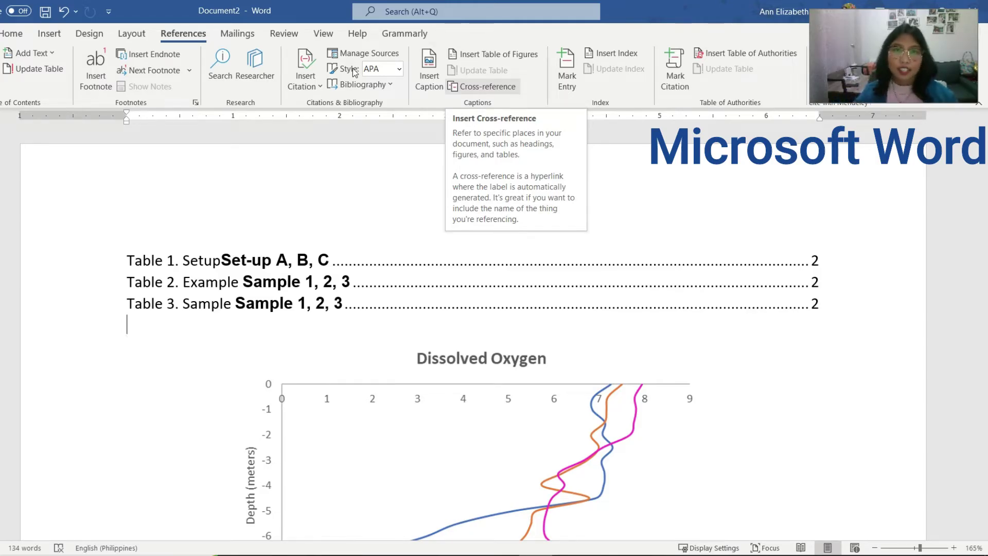
{"action": "left_click", "coordinate": [493, 54]}
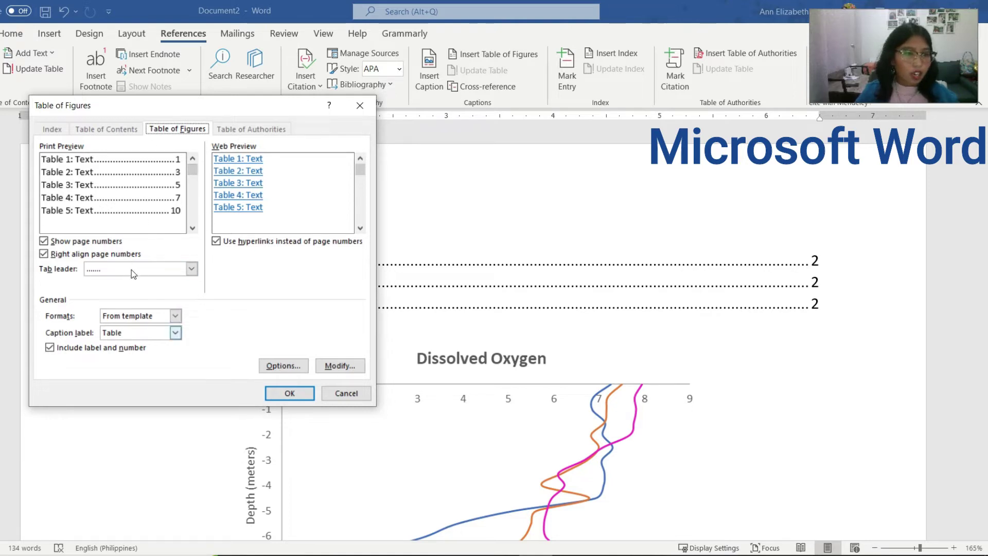
{"action": "left_click", "coordinate": [175, 333]}
{"action": "key", "text": "End"}
{"action": "key", "text": "Up"}
{"action": "key", "text": "Up"}
{"action": "key", "text": "Up"}
{"action": "key", "text": "Down"}
{"action": "key", "text": "Down"}
{"action": "key", "text": "Down"}
{"action": "left_click", "coordinate": [137, 370]}
{"action": "left_click", "coordinate": [290, 392]}
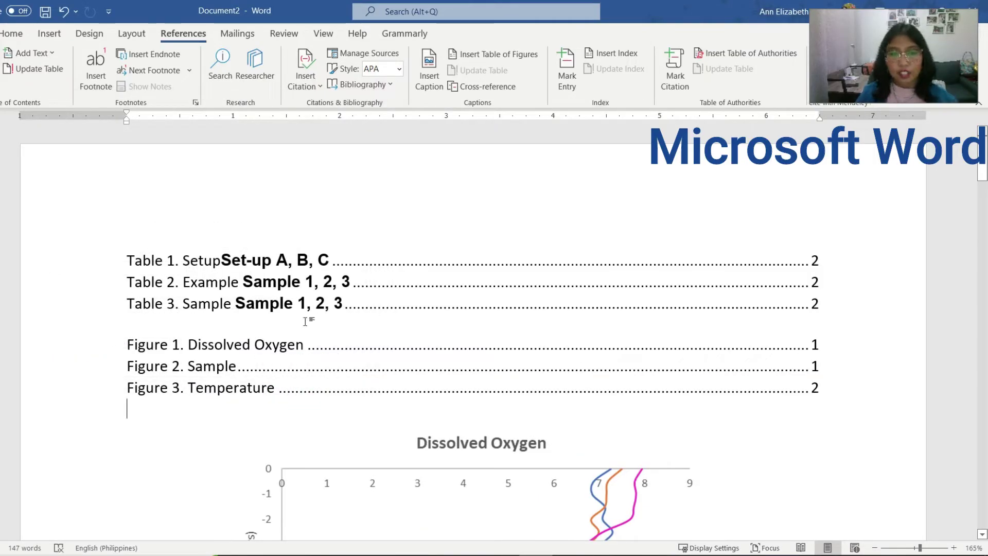
{"action": "scroll", "coordinate": [607, 283], "scroll_direction": "down", "scroll_amount": 6}
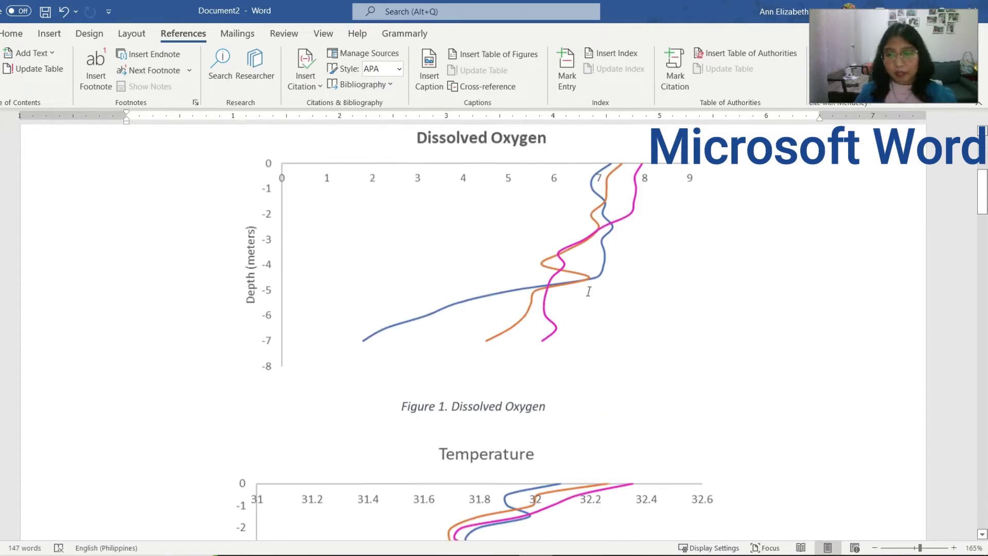
{"action": "scroll", "coordinate": [620, 297], "scroll_direction": "up", "scroll_amount": 5}
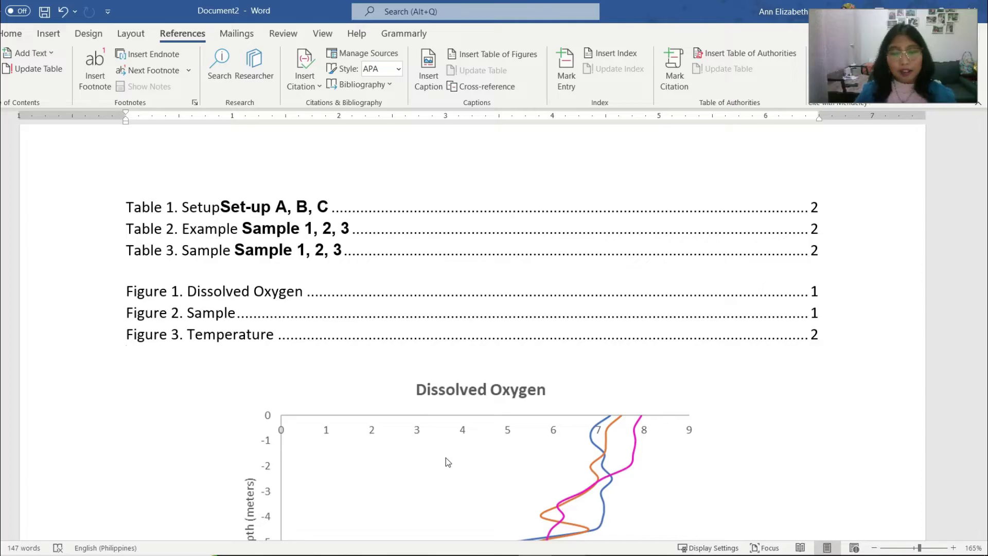
{"action": "key", "text": "alt+Tab"}
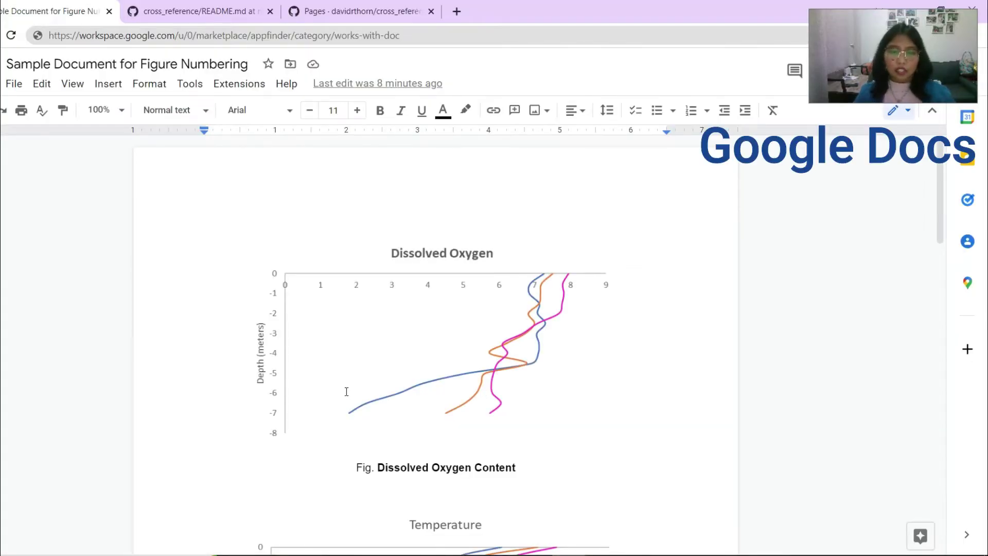
- Bring up the Marketplace's Works with Docs listing via Extensions > Add-ons > Get add-ons
{"action": "left_click", "coordinate": [389, 392]}
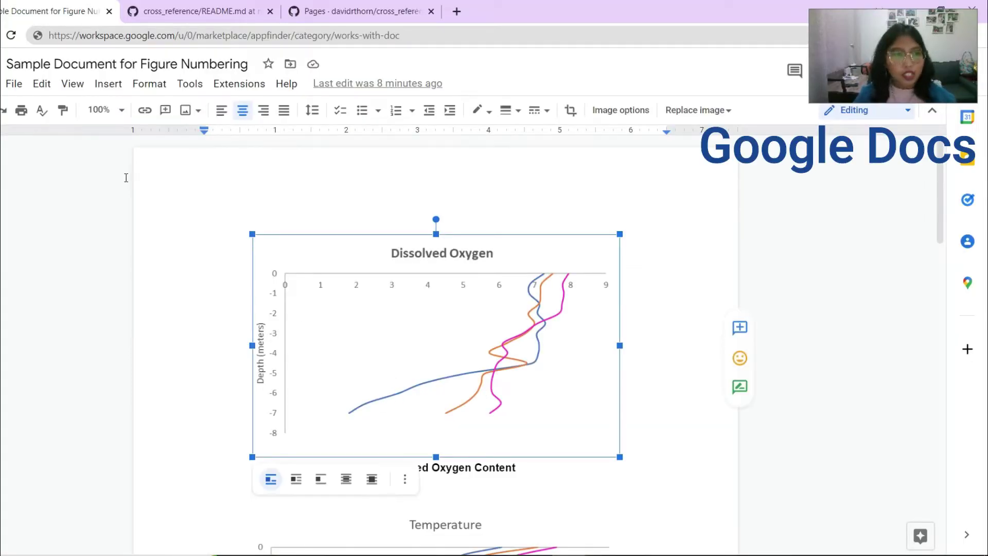
{"action": "left_click", "coordinate": [205, 221]}
{"action": "left_click", "coordinate": [108, 84]}
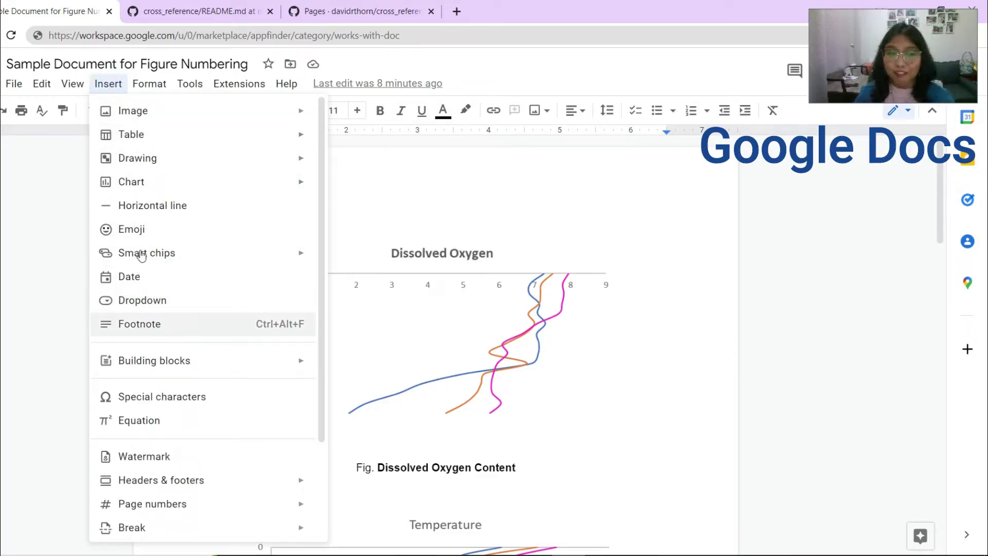
{"action": "left_click", "coordinate": [396, 289]}
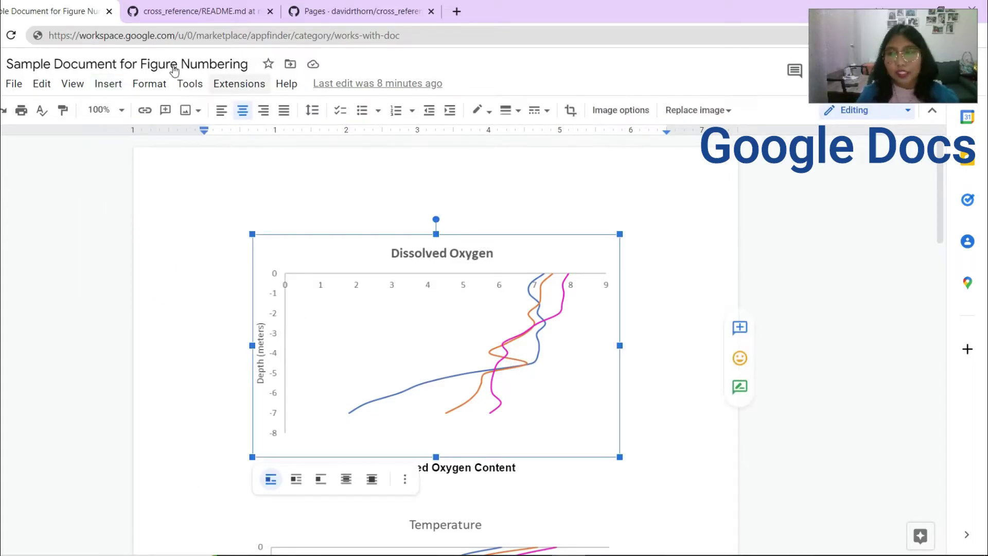
{"action": "left_click", "coordinate": [232, 83]}
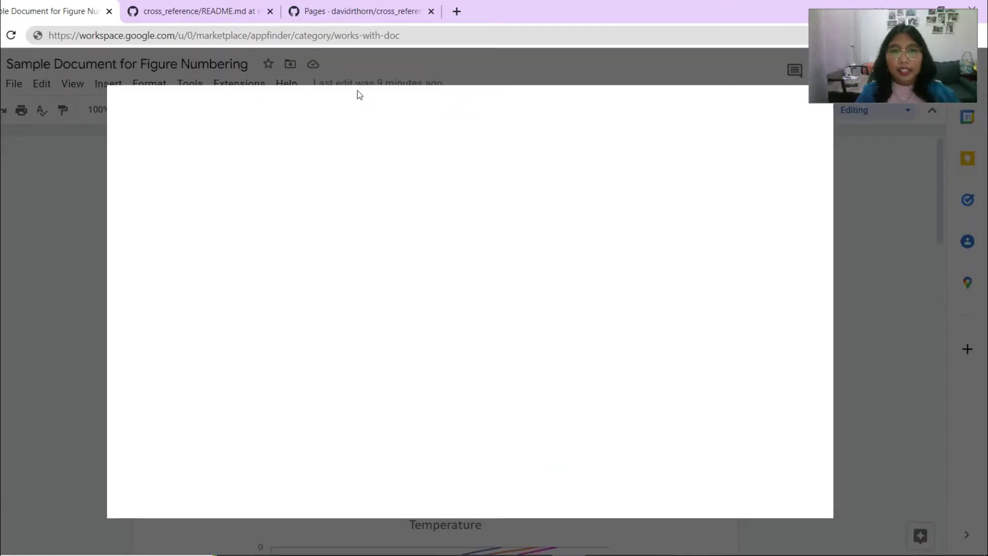
{"action": "left_click", "coordinate": [503, 109]}
- Search the Marketplace for 'reference' and open the Cross Reference add-on
{"action": "type", "text": "r"}
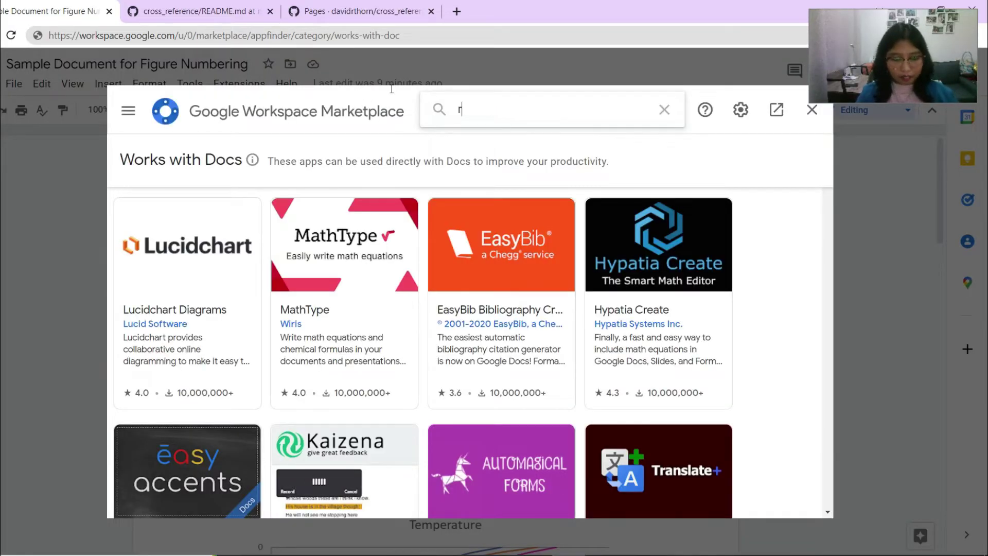
{"action": "type", "text": "eference"}
{"action": "key", "text": "Return"}
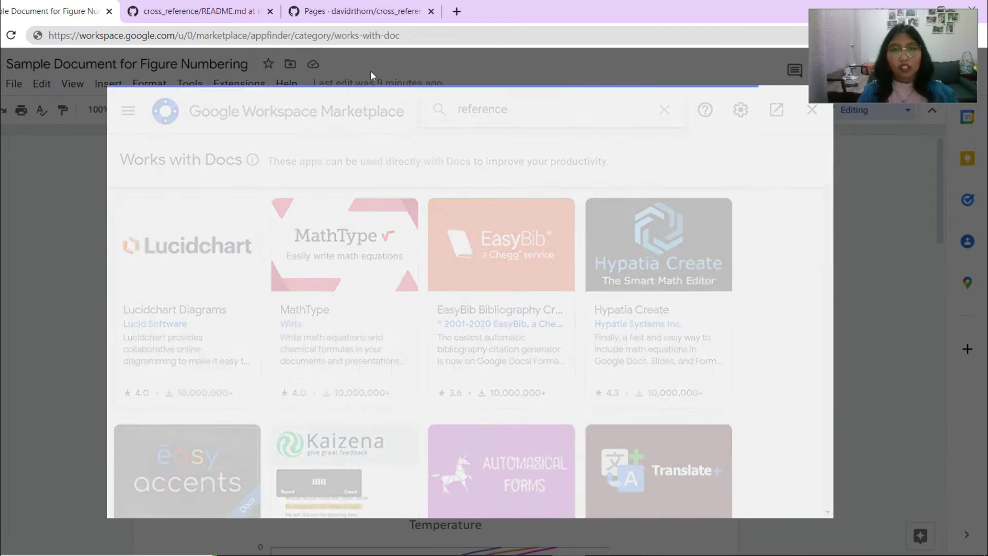
{"action": "left_click", "coordinate": [153, 233]}
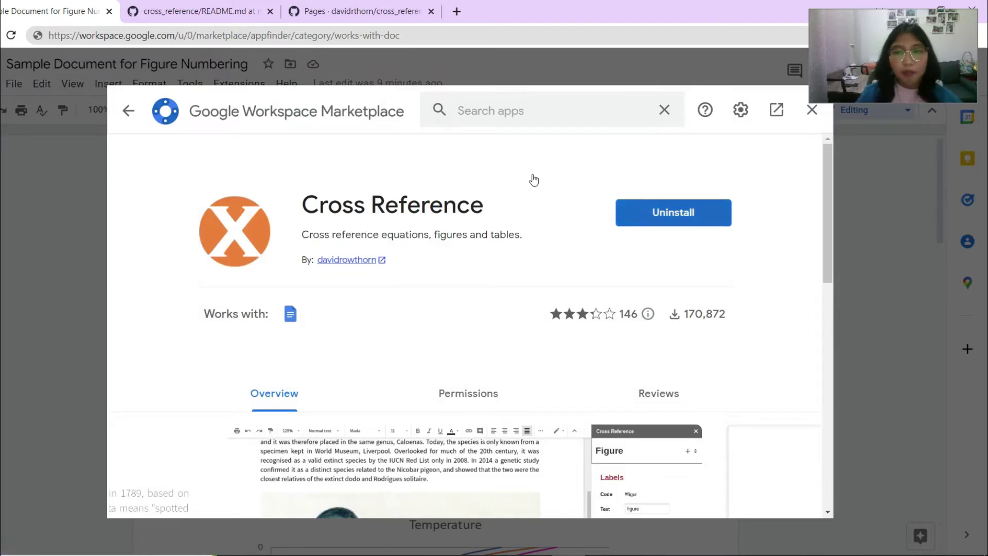
- Read the Cross Reference full description and its README on label and link codes
{"action": "scroll", "coordinate": [548, 319], "scroll_direction": "down", "scroll_amount": 3}
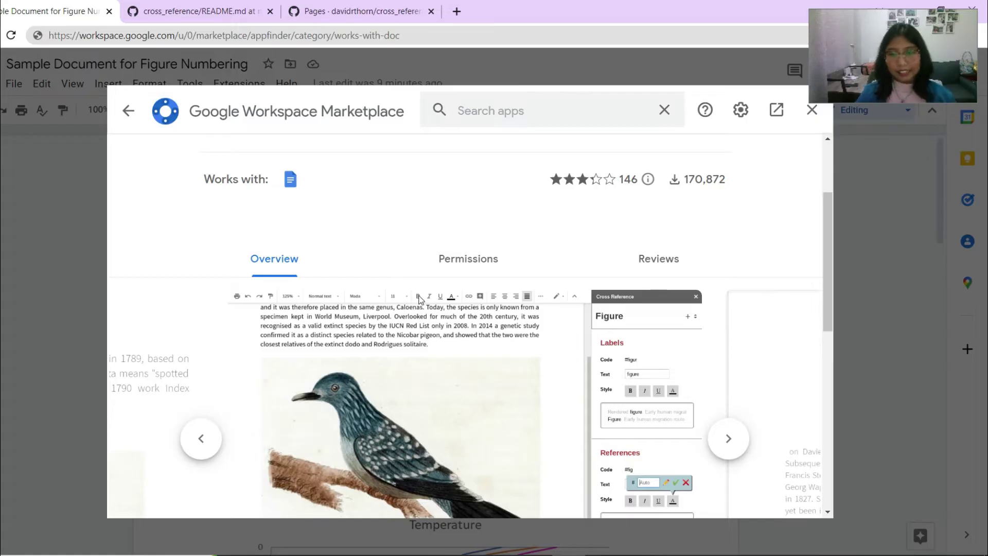
{"action": "scroll", "coordinate": [420, 296], "scroll_direction": "down", "scroll_amount": 1}
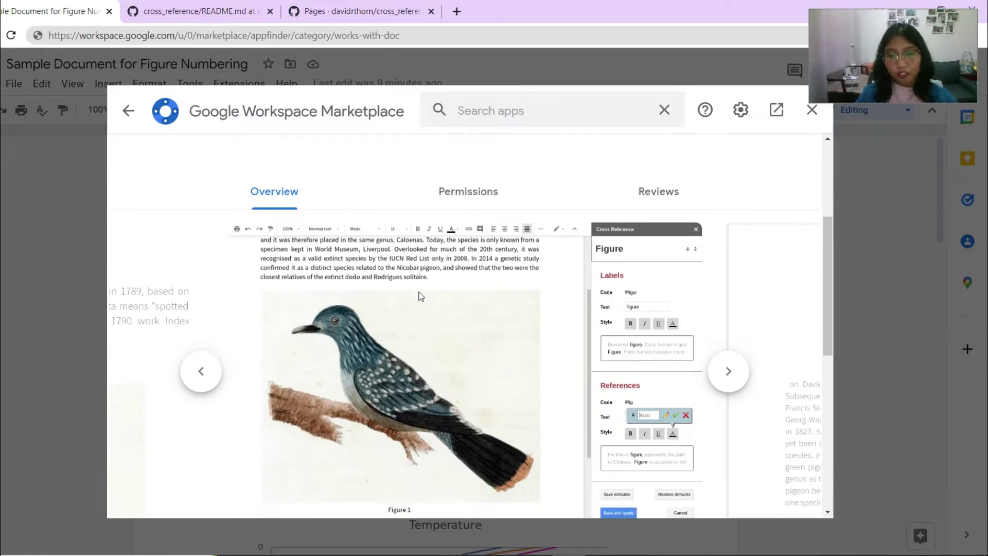
{"action": "scroll", "coordinate": [420, 296], "scroll_direction": "down", "scroll_amount": 1}
{"action": "scroll", "coordinate": [420, 297], "scroll_direction": "down", "scroll_amount": 5}
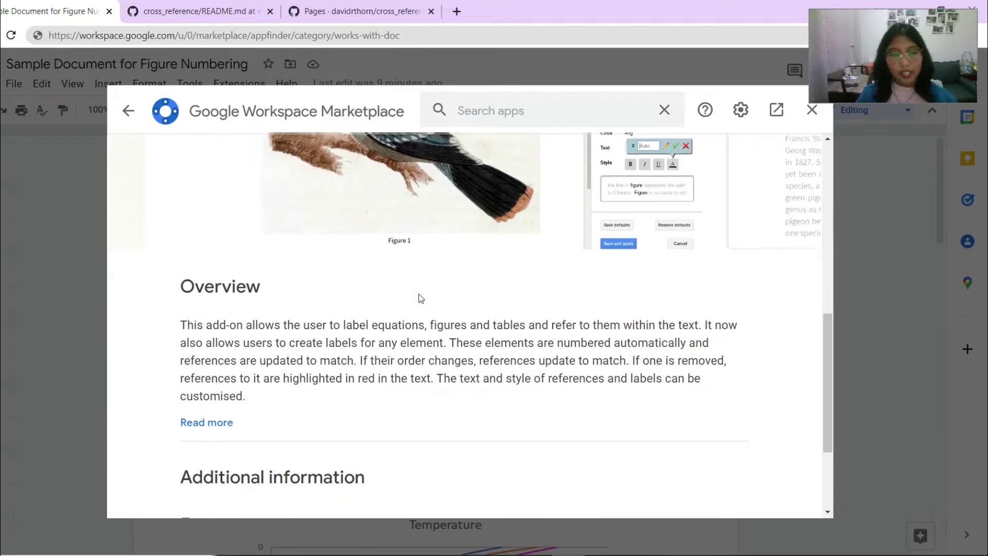
{"action": "left_click", "coordinate": [206, 272]}
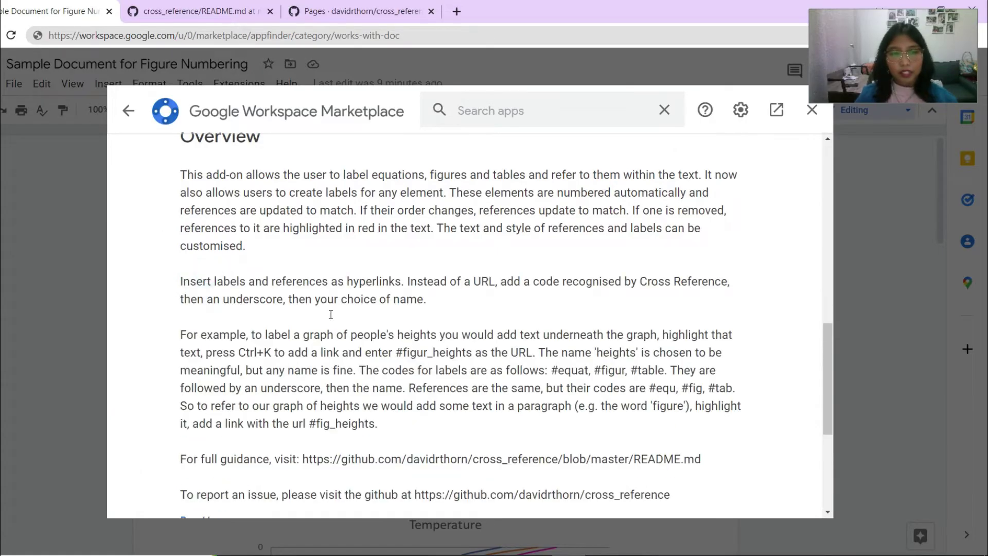
{"action": "scroll", "coordinate": [331, 315], "scroll_direction": "down", "scroll_amount": 1}
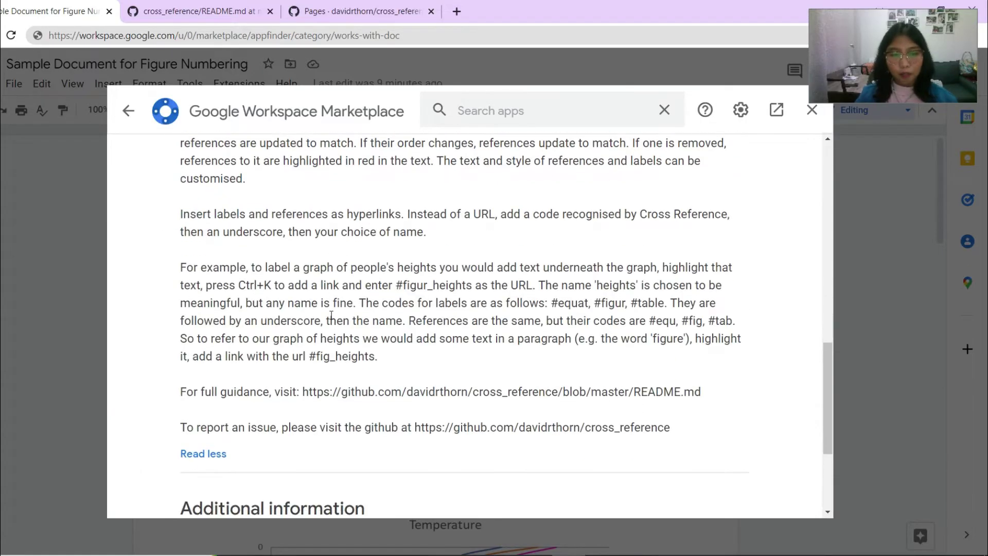
{"action": "left_click", "coordinate": [167, 4]}
{"action": "scroll", "coordinate": [341, 262], "scroll_direction": "down", "scroll_amount": 3}
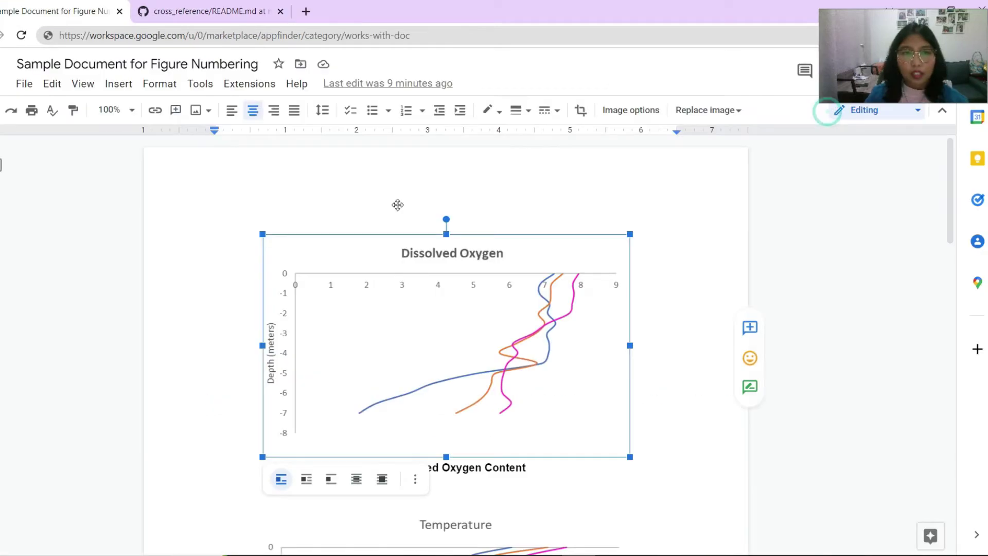
- Select the word 'Fig' in the Dissolved Oxygen caption
{"action": "left_click", "coordinate": [568, 475]}
{"action": "left_click", "coordinate": [383, 464]}
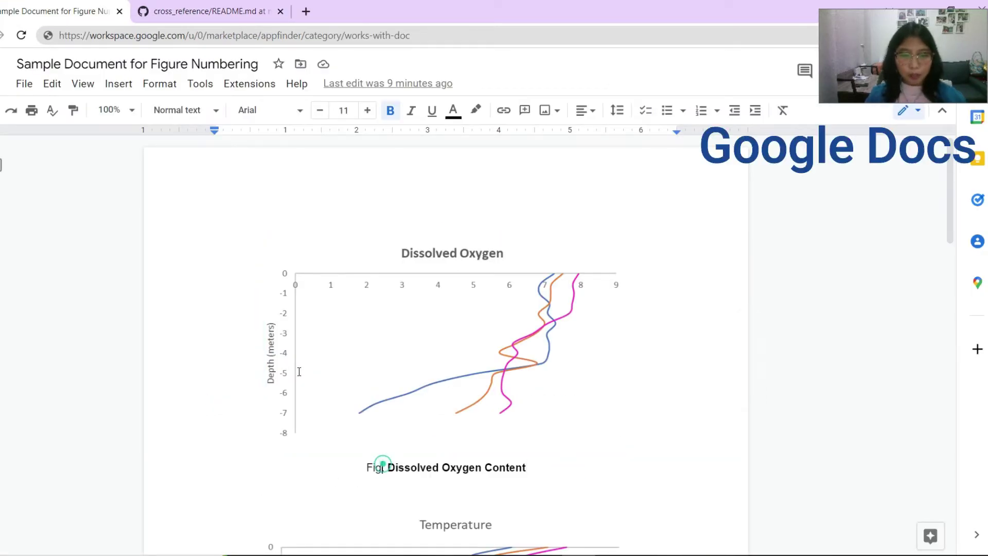
{"action": "double_click", "coordinate": [381, 465]}
{"action": "key", "text": "Left"}
{"action": "key", "text": "shift+Right"}
{"action": "key", "text": "shift+Right"}
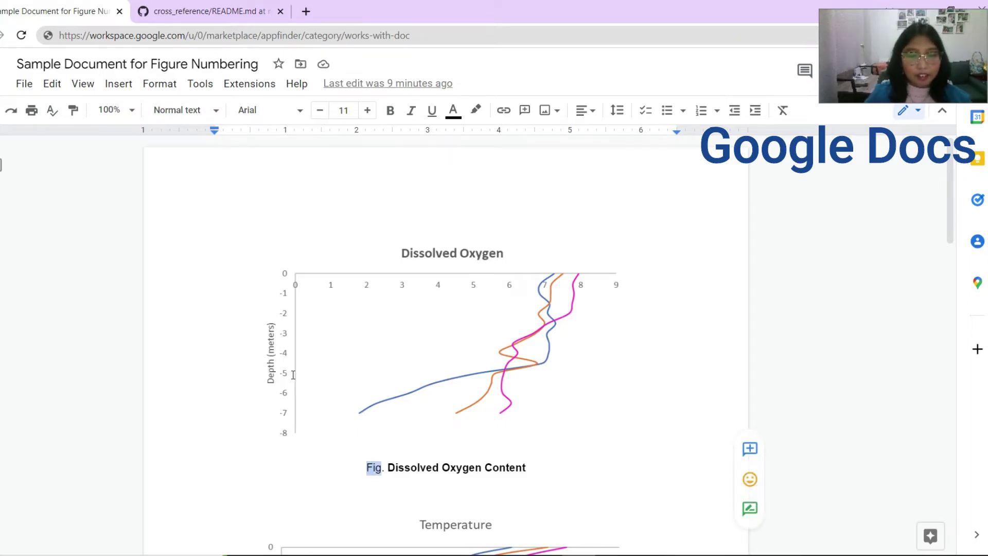
- Link the selected 'Fig' with the #figur_do label code
{"action": "right_click", "coordinate": [373, 467]}
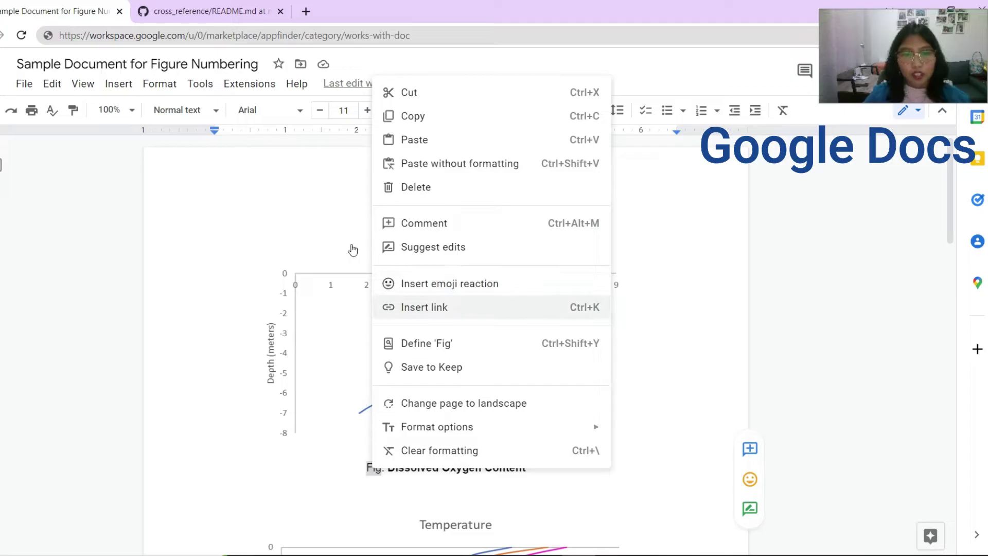
{"action": "left_click", "coordinate": [451, 307]}
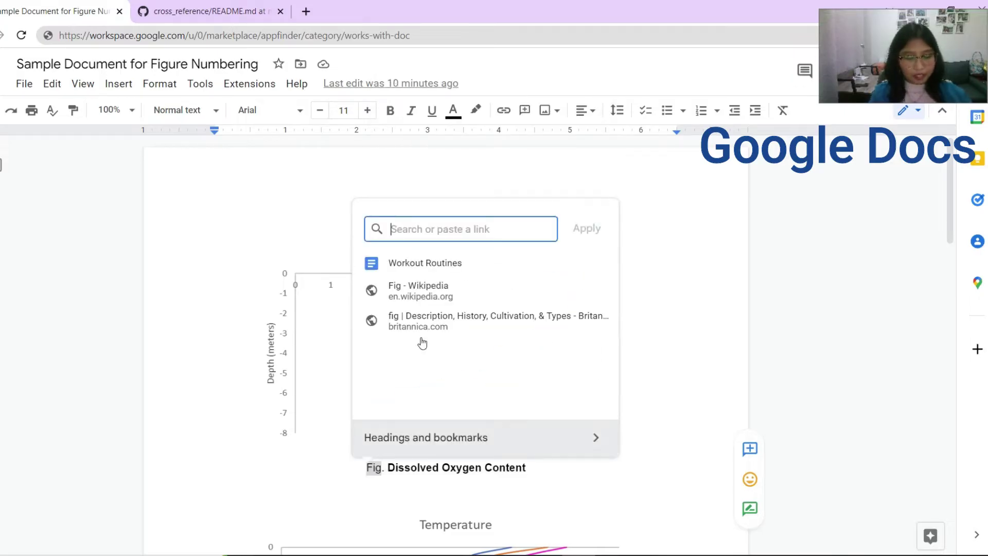
{"action": "type", "text": "#"}
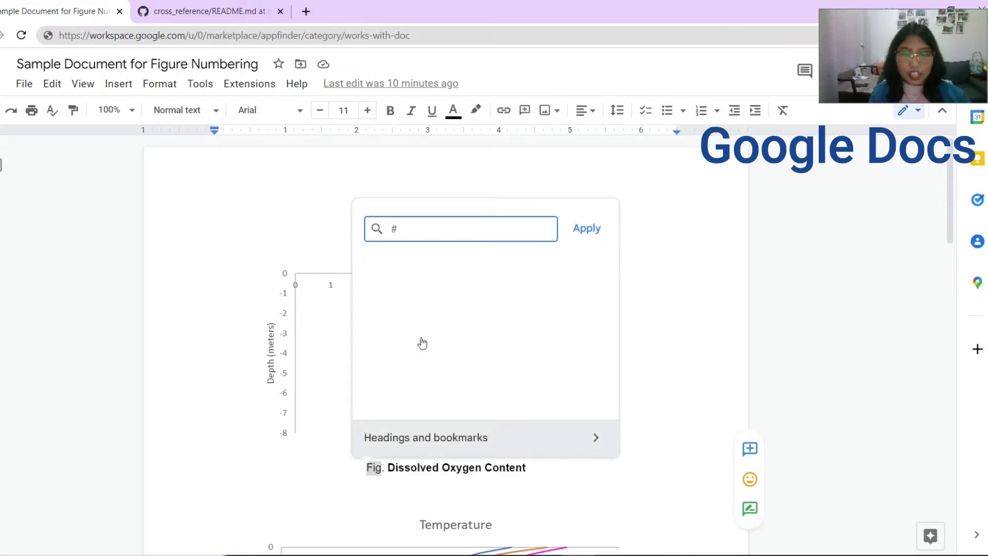
{"action": "type", "text": "figur_do"}
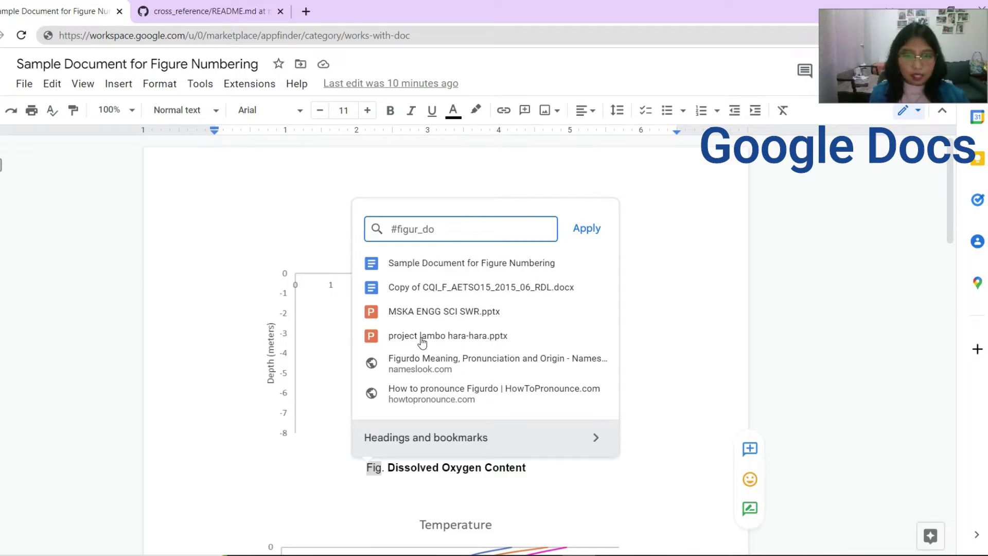
{"action": "key", "text": "Return"}
{"action": "scroll", "coordinate": [421, 342], "scroll_direction": "down", "scroll_amount": 5}
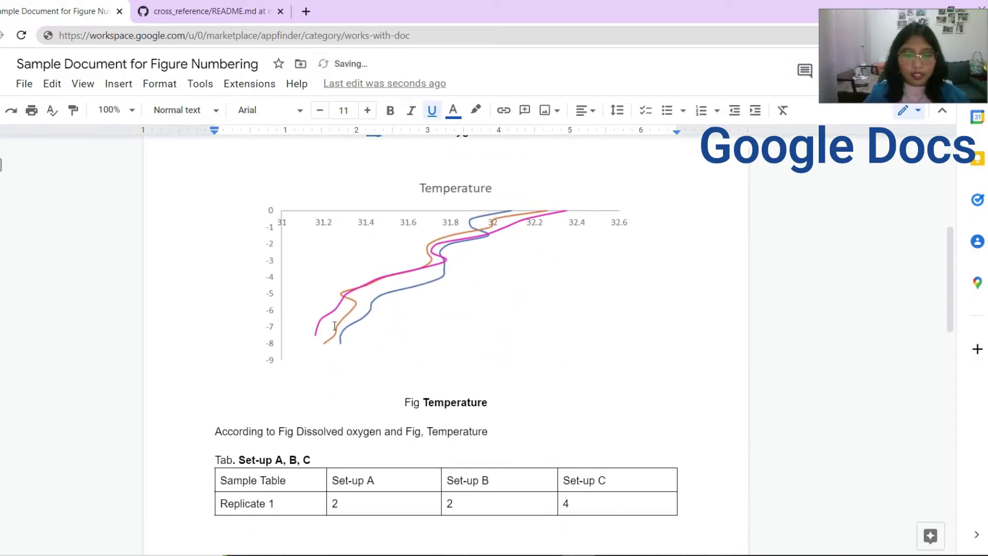
- Make the Temperature caption read 'Fig.' and link 'Fig' to #figur_temp
{"action": "left_click_drag", "start_coordinate": [420, 402], "coordinate": [402, 401]}
{"action": "key", "text": "Right"}
{"action": "type", "text": "."}
{"action": "key", "text": "Left"}
{"action": "key", "text": "shift+Left"}
{"action": "key", "text": "shift+Left"}
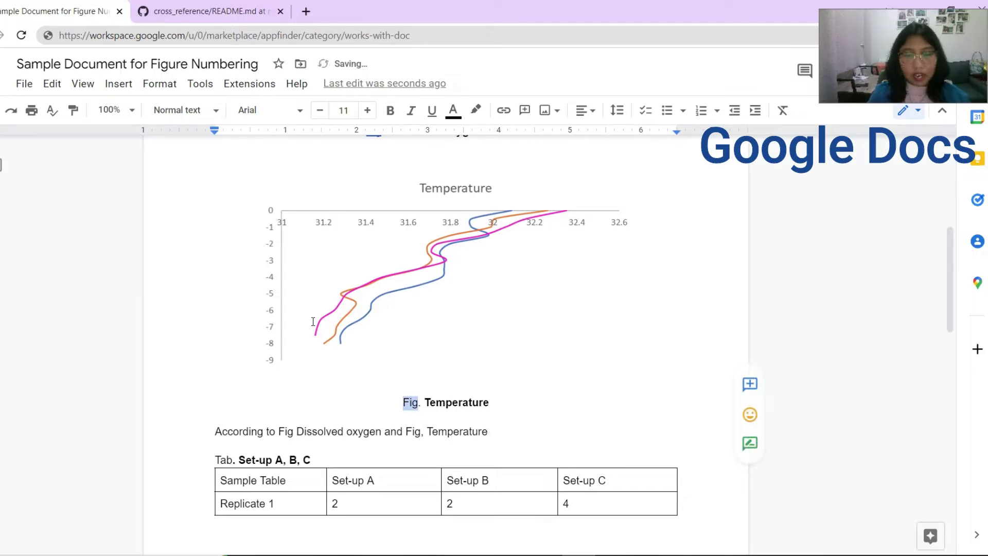
{"action": "key", "text": "ctrl+k"}
{"action": "type", "text": "#"}
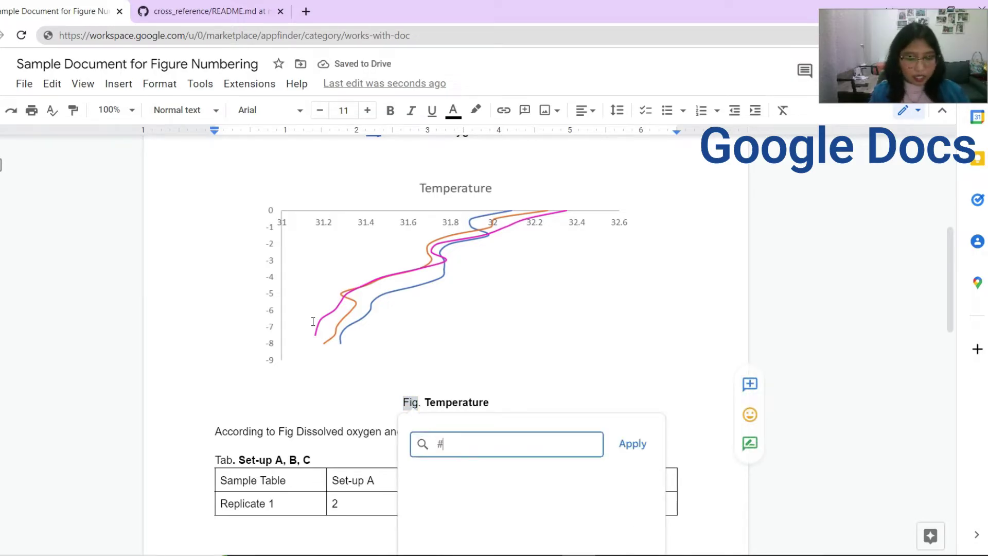
{"action": "type", "text": "figur_temp"}
{"action": "key", "text": "Return"}
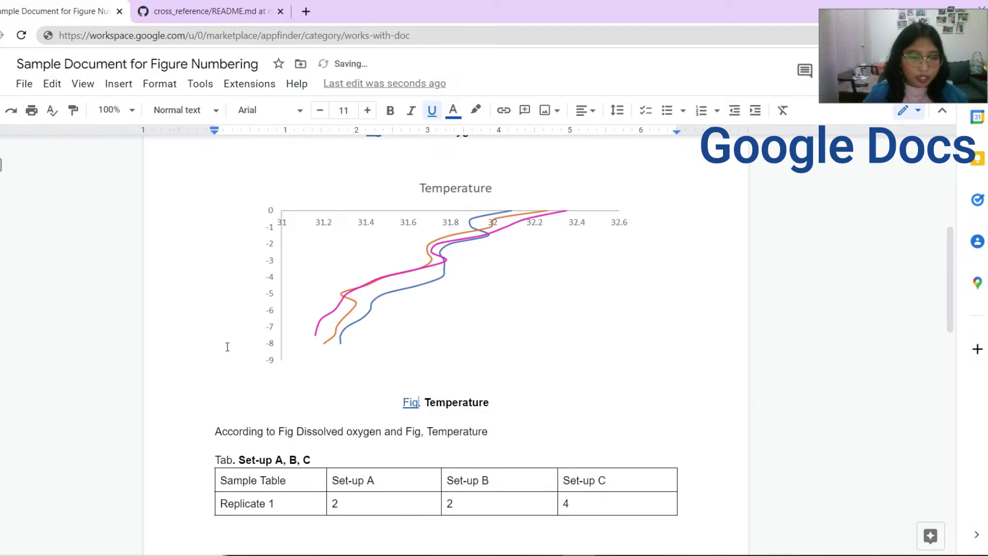
- Check the first in-text Fig's link target without changing it
{"action": "double_click", "coordinate": [284, 433]}
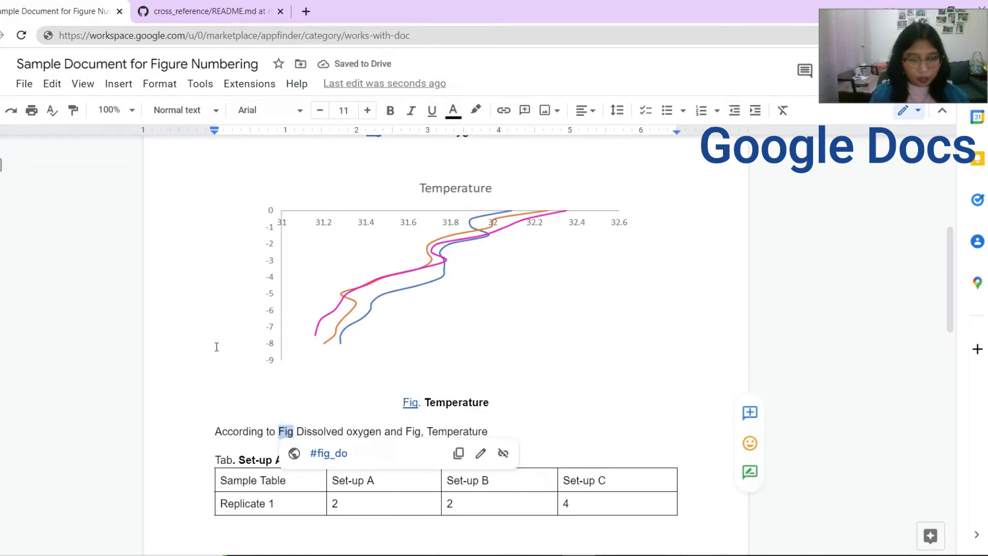
{"action": "key", "text": "ctrl+k"}
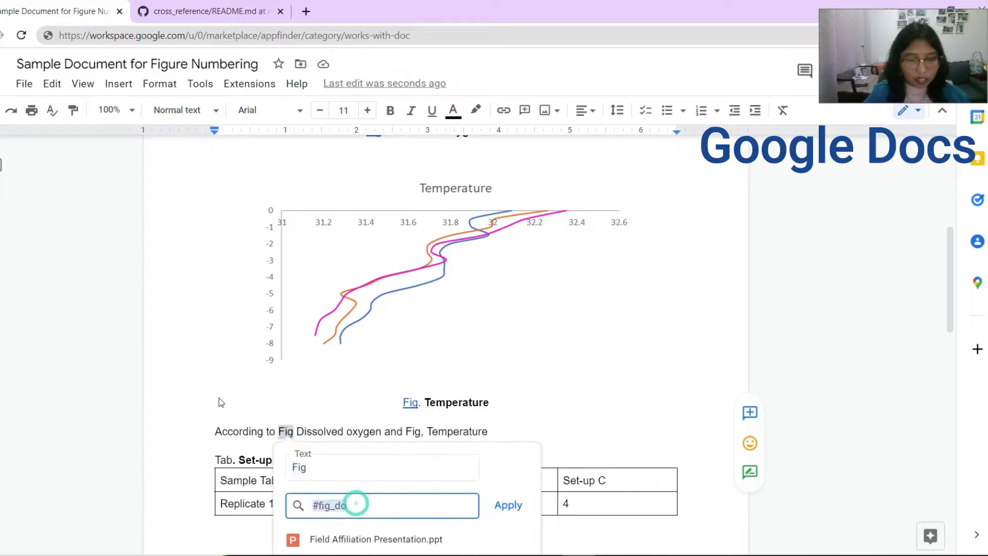
{"action": "left_click", "coordinate": [574, 412]}
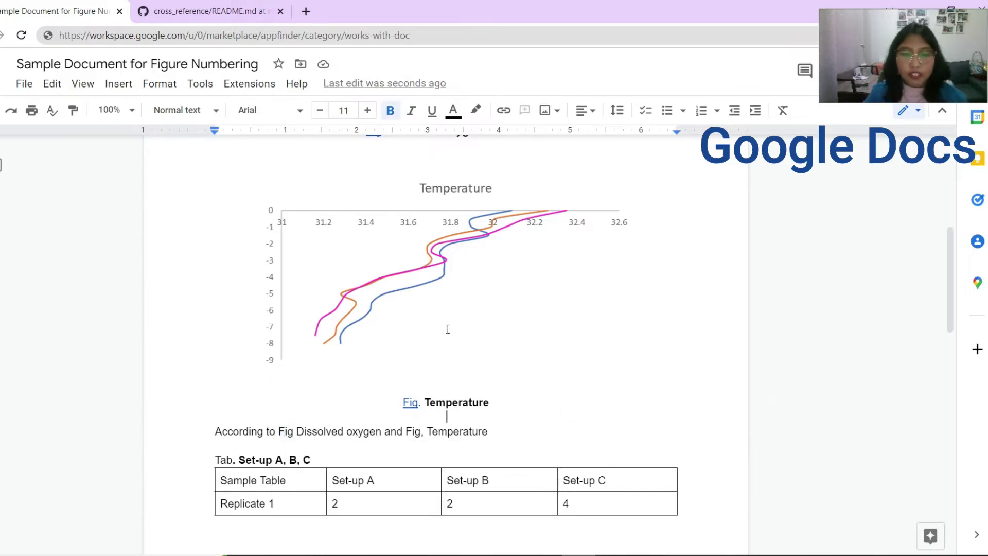
{"action": "left_click", "coordinate": [438, 401]}
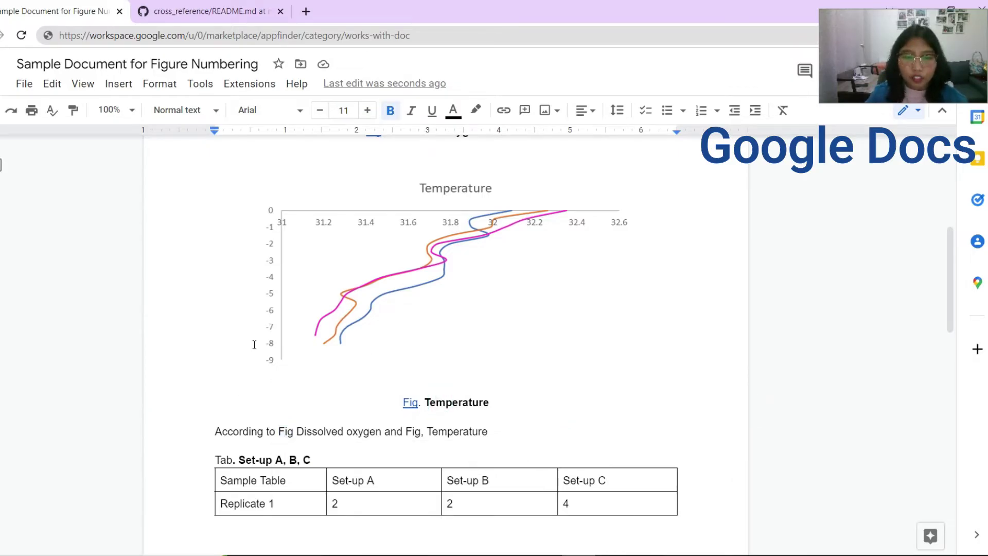
- Put a comma after the first Fig and link it to the dissolved oxygen figure (#fig_do)
{"action": "key", "text": "ctrl+z"}
{"action": "key", "text": "ctrl+z"}
{"action": "key", "text": "ctrl+z"}
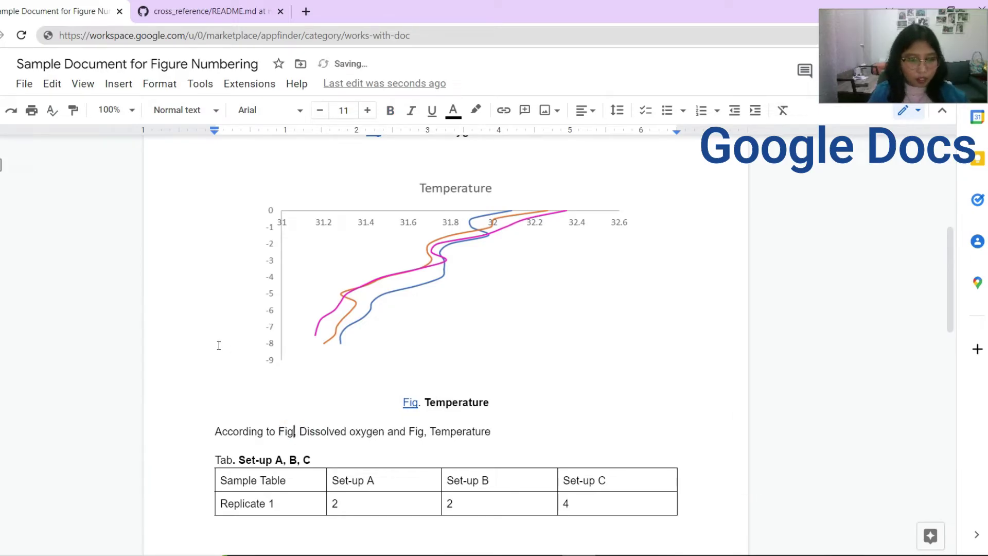
{"action": "key", "text": "shift+Left"}
{"action": "key", "text": "shift+Left"}
{"action": "key", "text": "shift+Left"}
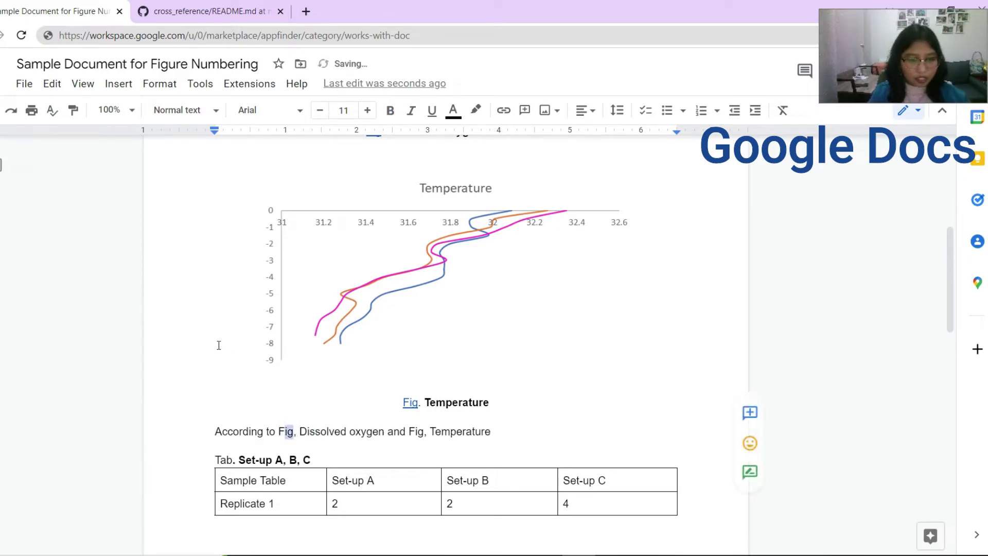
{"action": "key", "text": "ctrl+k"}
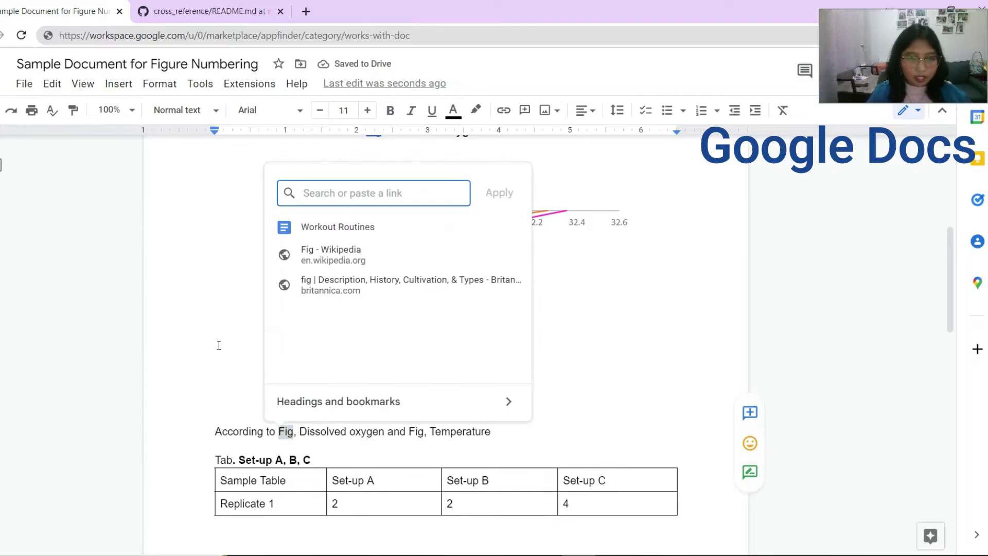
{"action": "type", "text": "#fi"}
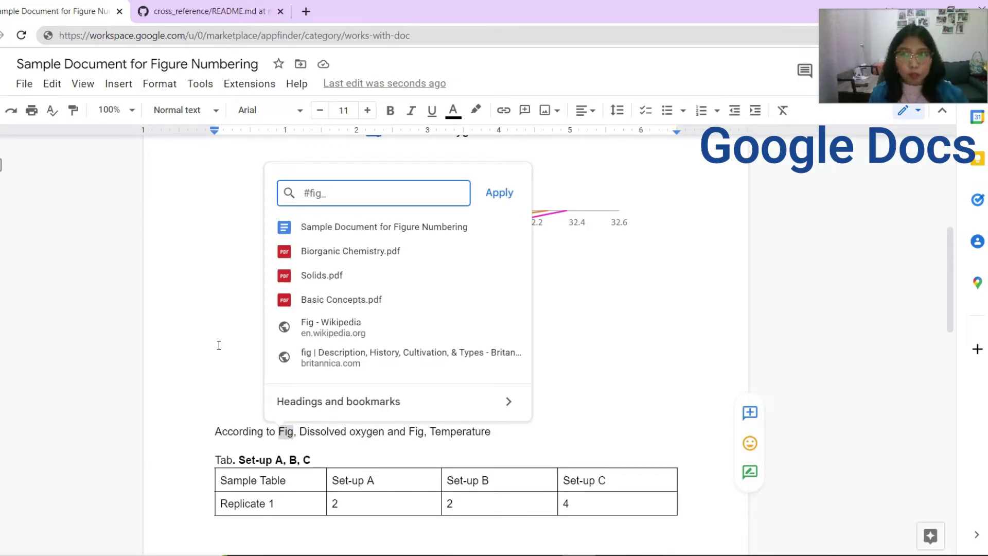
{"action": "type", "text": "g_"}
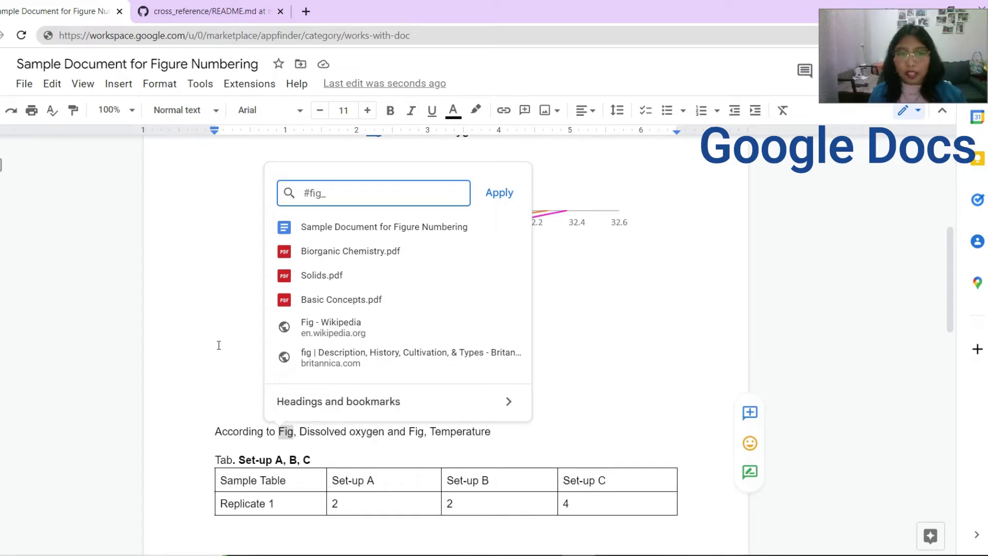
{"action": "type", "text": "do"}
{"action": "key", "text": "Return"}
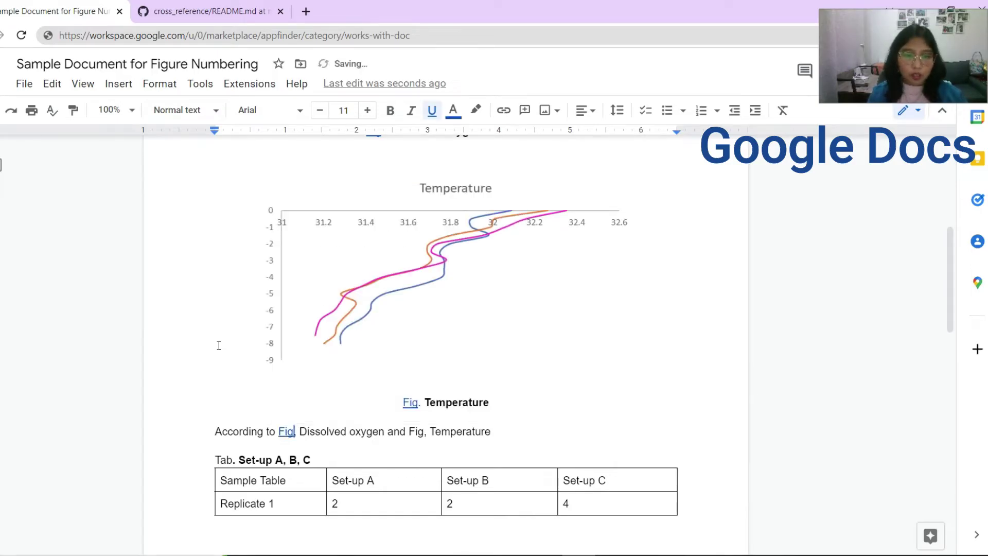
- Link the Fig before Temperature to the temperature figure with #fig_Temp
{"action": "double_click", "coordinate": [415, 431]}
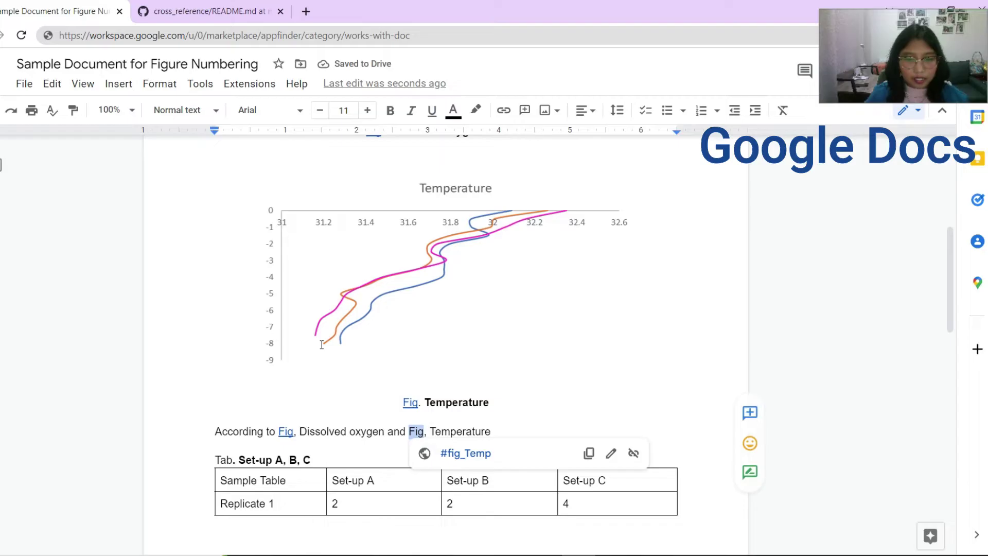
{"action": "key", "text": "ctrl+z"}
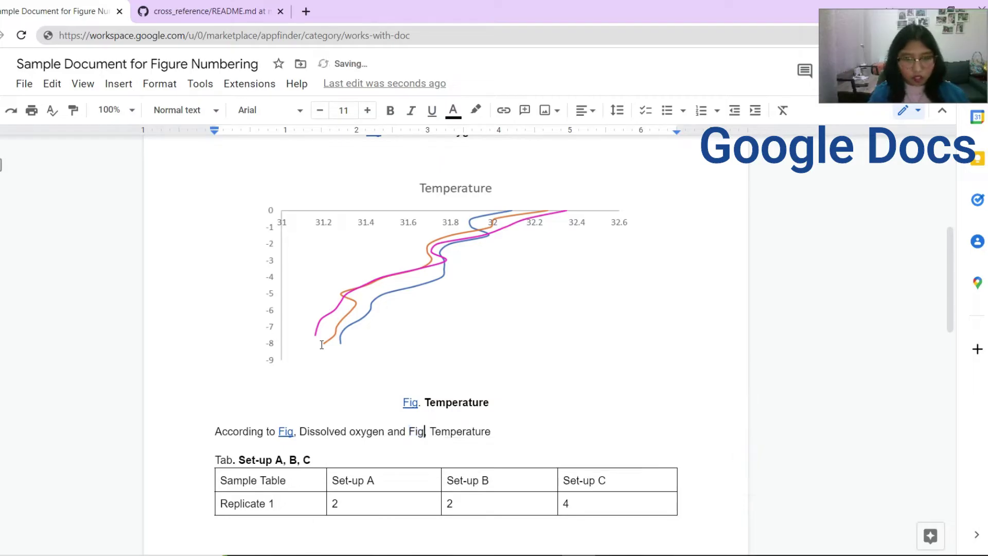
{"action": "key", "text": "ctrl+k"}
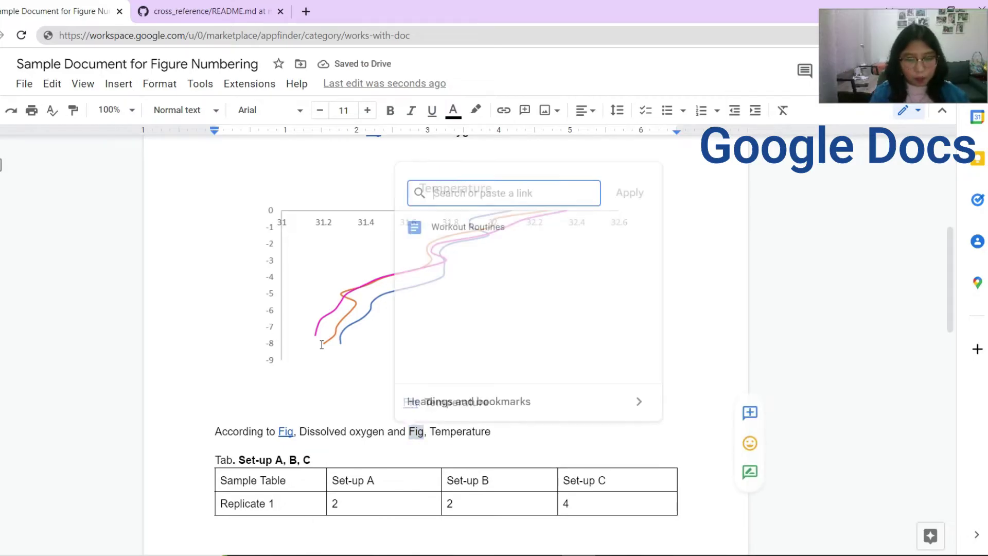
{"action": "type", "text": "#fig_"}
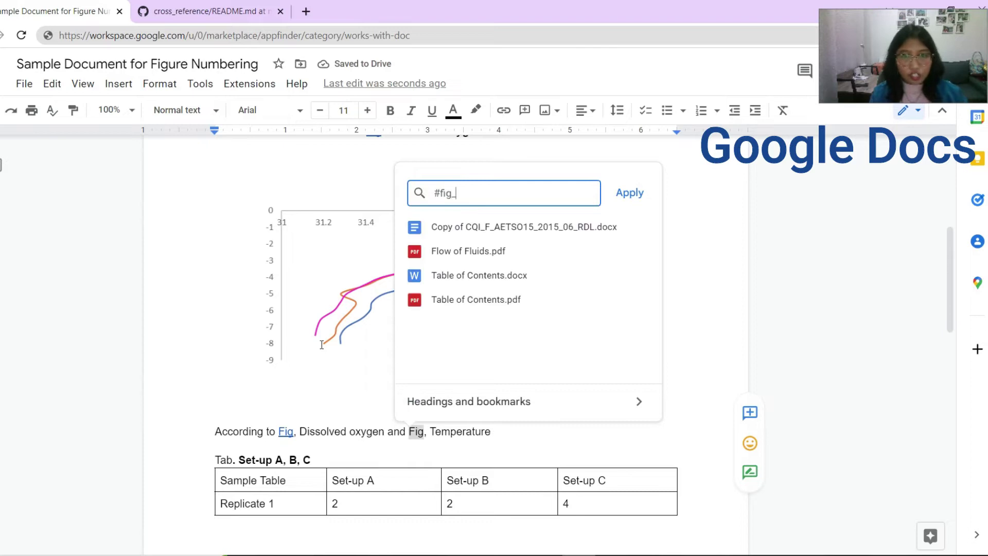
{"action": "type", "text": "Temp"}
{"action": "key", "text": "Return"}
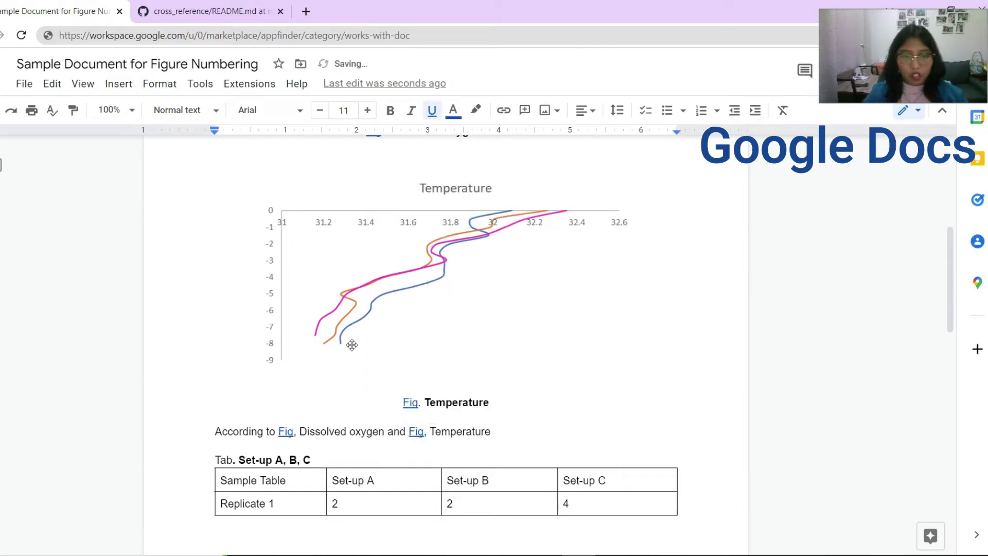
- Select the entire document
{"action": "left_click", "coordinate": [393, 431]}
{"action": "scroll", "coordinate": [349, 339], "scroll_direction": "down", "scroll_amount": 1}
{"action": "scroll", "coordinate": [371, 319], "scroll_direction": "up", "scroll_amount": 1}
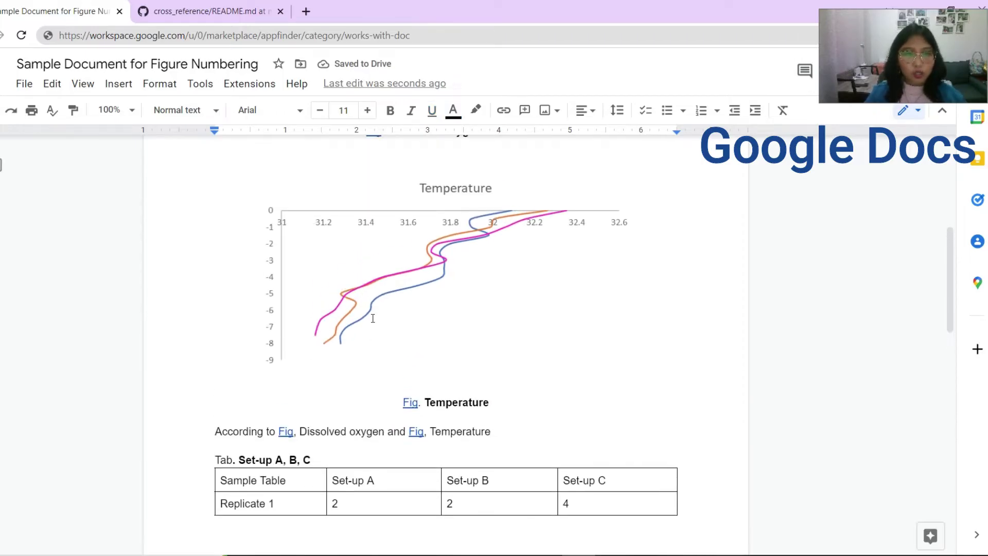
{"action": "key", "text": "ctrl+a"}
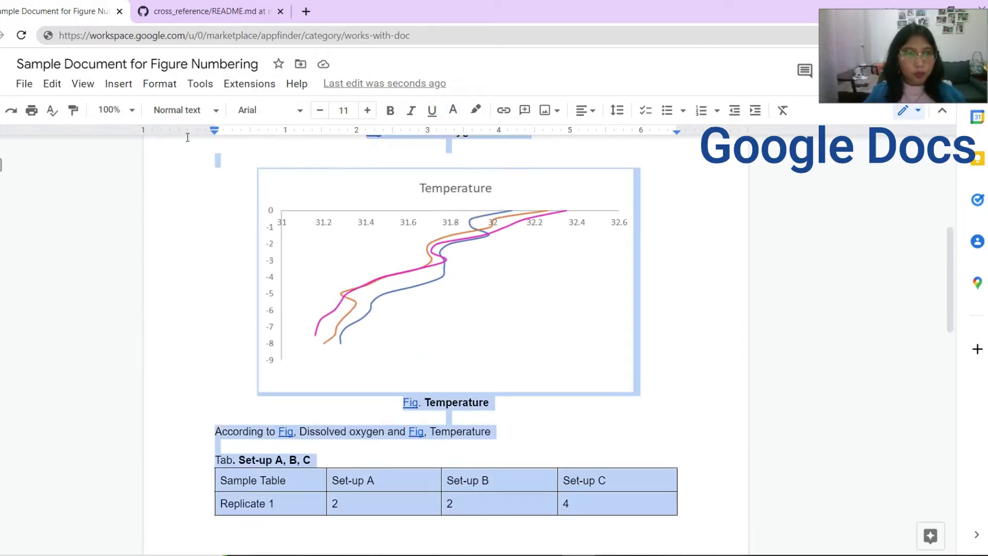
- Run Cross Reference's Update document so the captions read Figure 1 and Figure 2
{"action": "left_click", "coordinate": [240, 169]}
{"action": "left_click", "coordinate": [251, 83]}
{"action": "mouse_move", "coordinate": [257, 170]}
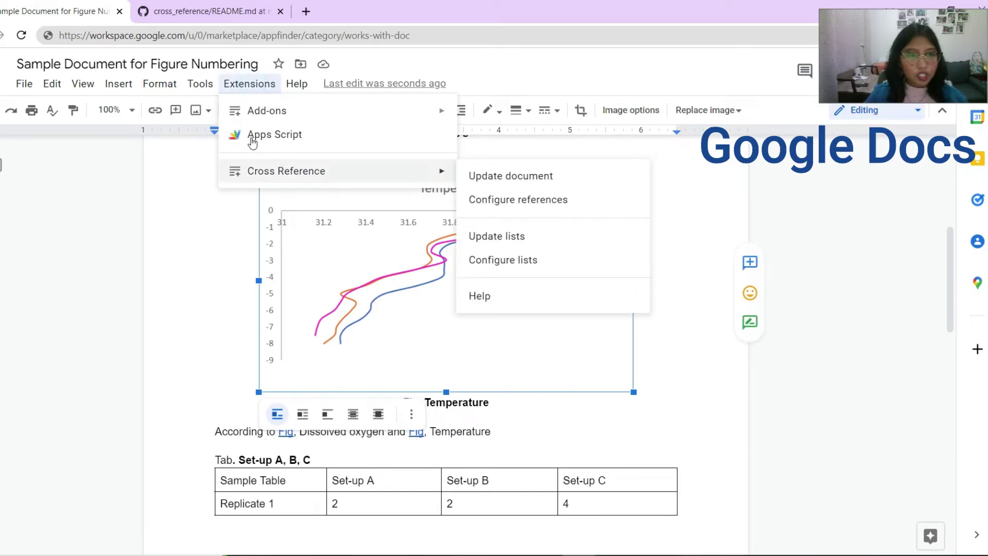
{"action": "left_click", "coordinate": [504, 175]}
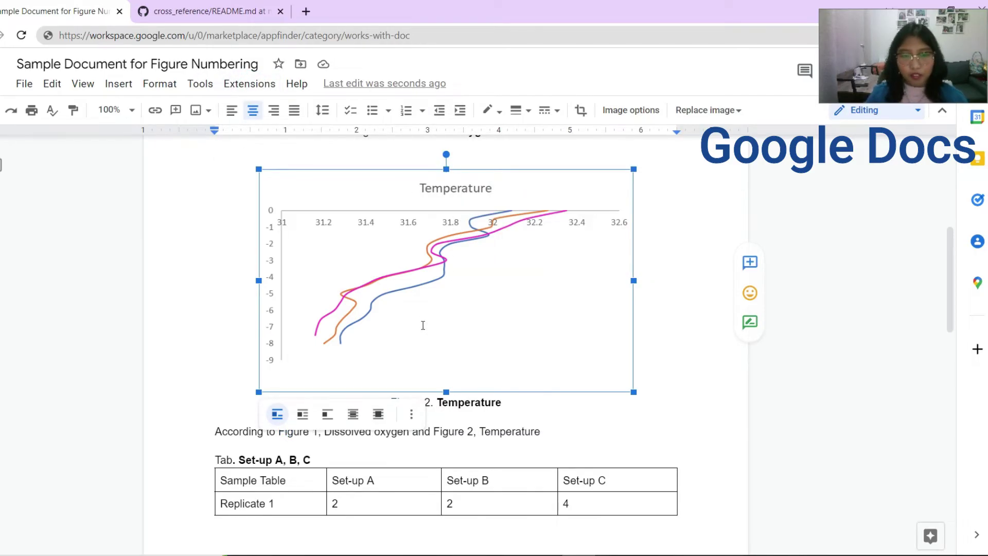
- Check the Figure 1 link and place the cursor after the Figure 1 caption
{"action": "scroll", "coordinate": [421, 327], "scroll_direction": "up", "scroll_amount": 4}
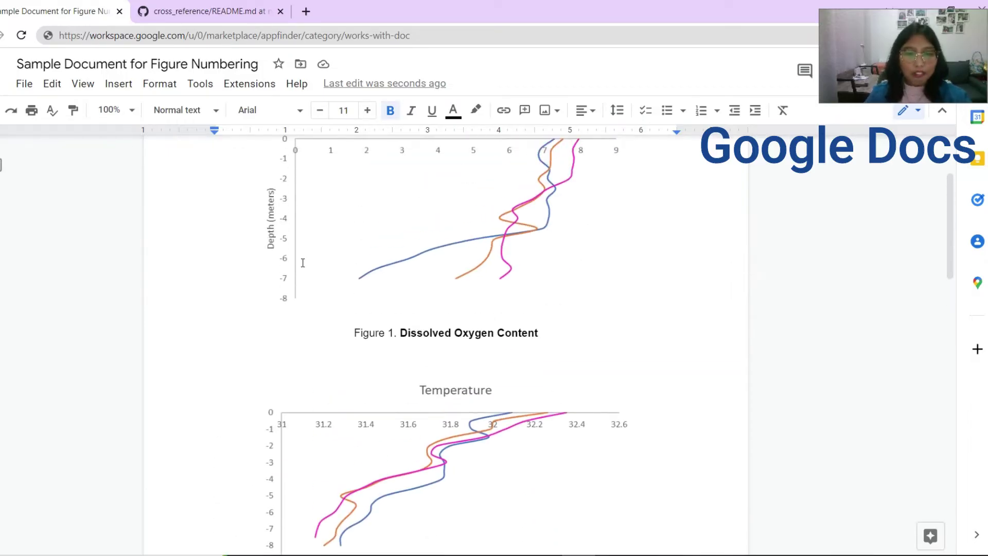
{"action": "scroll", "coordinate": [319, 294], "scroll_direction": "down", "scroll_amount": 4}
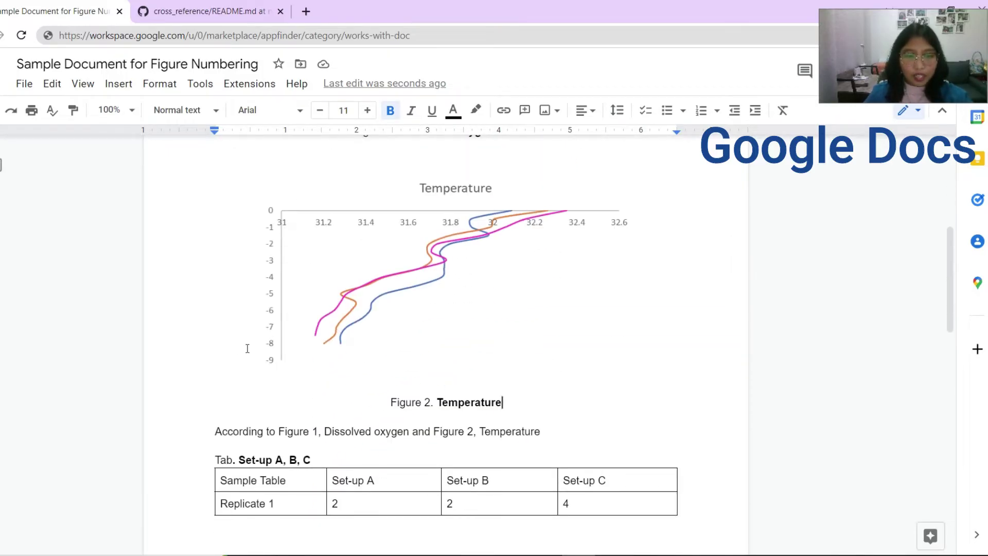
{"action": "left_click", "coordinate": [303, 433]}
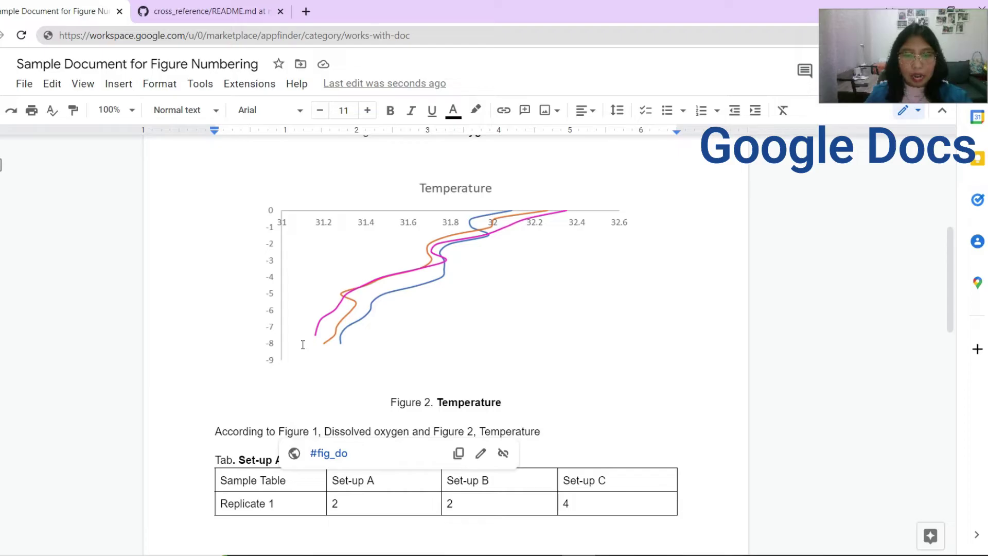
{"action": "left_click", "coordinate": [517, 430]}
{"action": "left_click", "coordinate": [542, 428]}
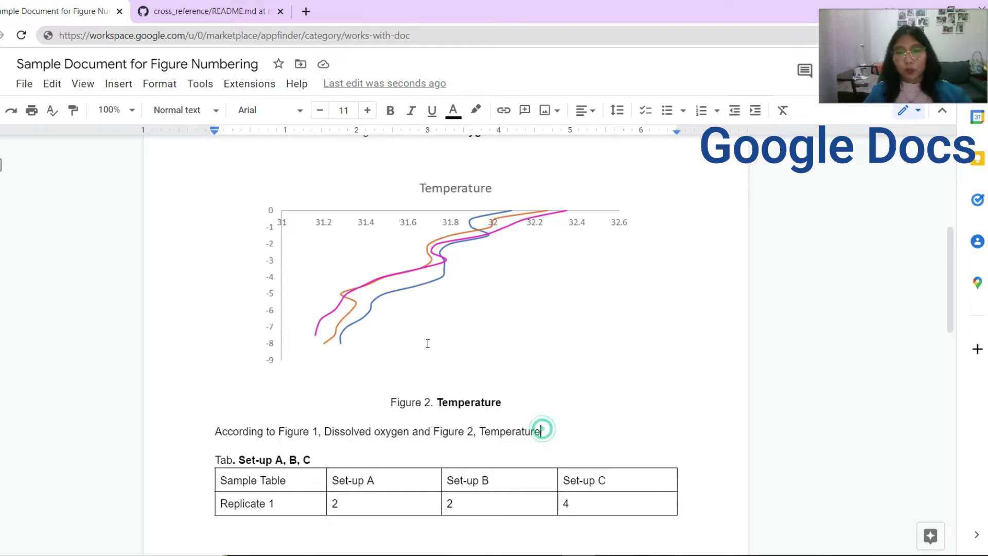
{"action": "left_click", "coordinate": [298, 255]}
{"action": "scroll", "coordinate": [408, 282], "scroll_direction": "up", "scroll_amount": 3}
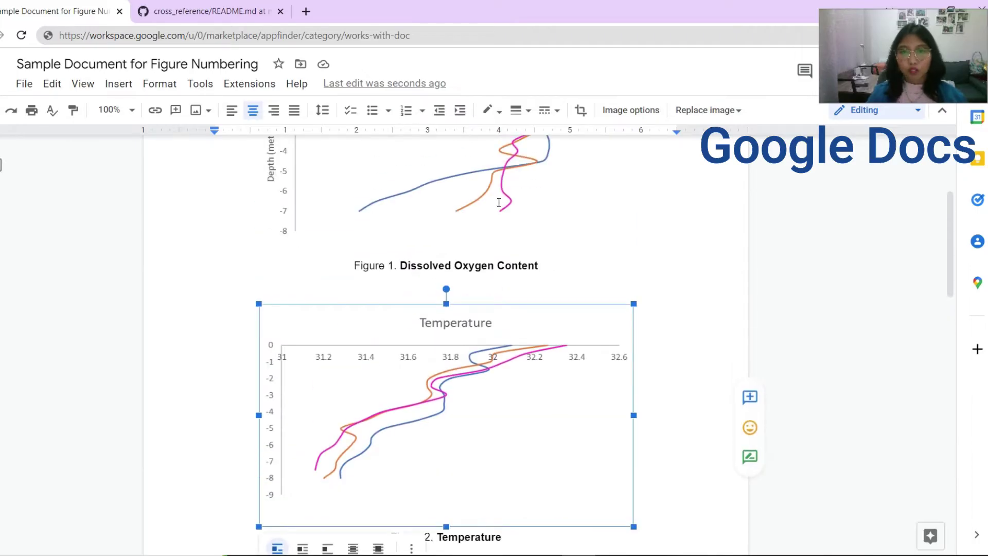
{"action": "left_click", "coordinate": [628, 260]}
- Paste a copy of the Temperature chart below Figure 1, captioned 'Fig, Example.'
{"action": "key", "text": "Down"}
{"action": "key", "text": "Return"}
{"action": "key", "text": "Up"}
{"action": "key", "text": "ctrl+v"}
{"action": "scroll", "coordinate": [479, 248], "scroll_direction": "down", "scroll_amount": 1}
{"action": "scroll", "coordinate": [479, 249], "scroll_direction": "down", "scroll_amount": 1}
{"action": "key", "text": "Return"}
{"action": "type", "text": "Fig"}
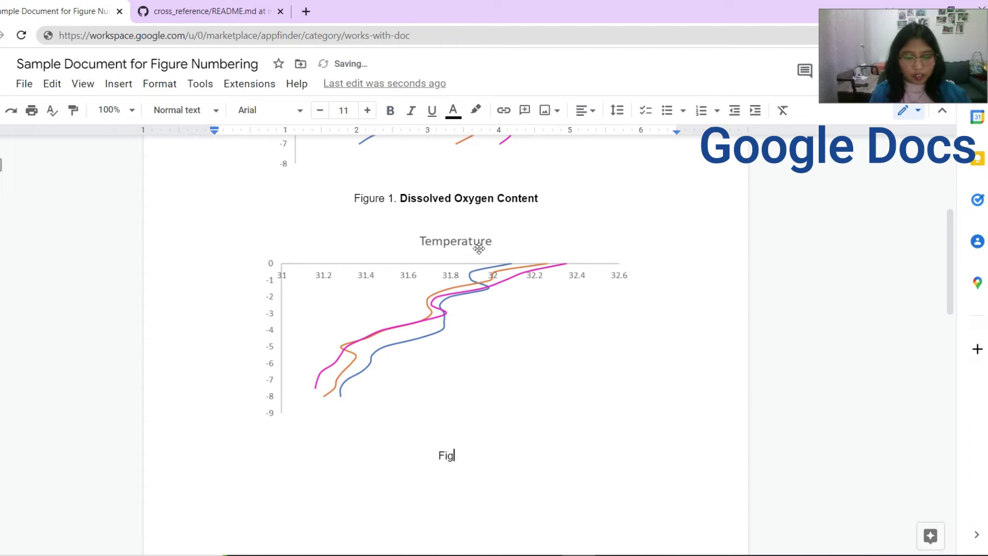
{"action": "type", "text": ", Example."}
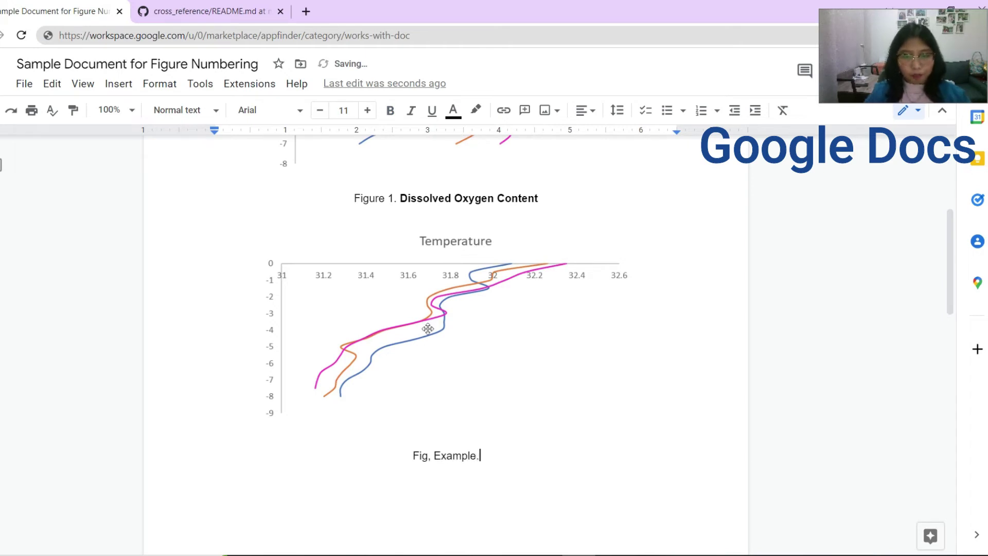
- Link the copied chart's Fig label to #figur_example
{"action": "double_click", "coordinate": [425, 455]}
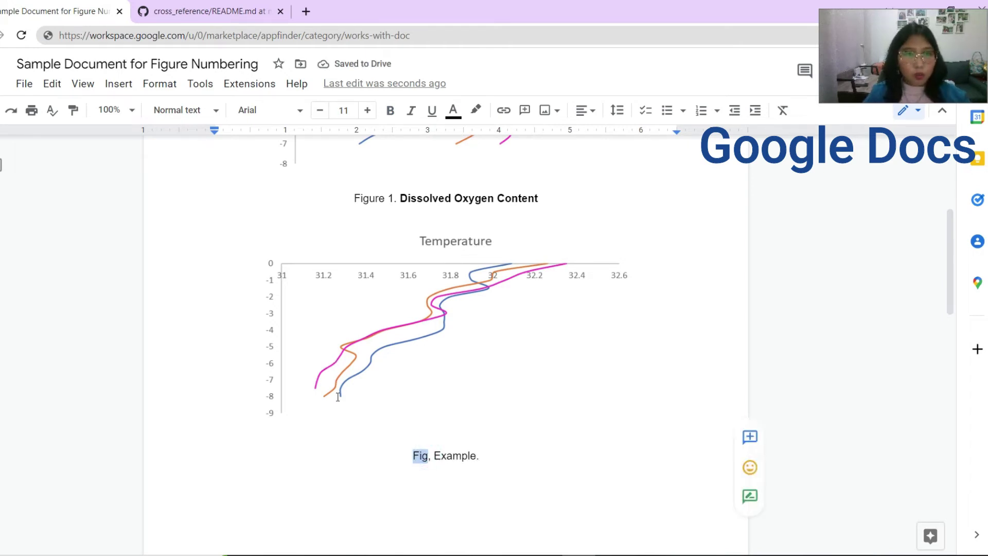
{"action": "key", "text": "ctrl+k"}
{"action": "type", "text": "#"}
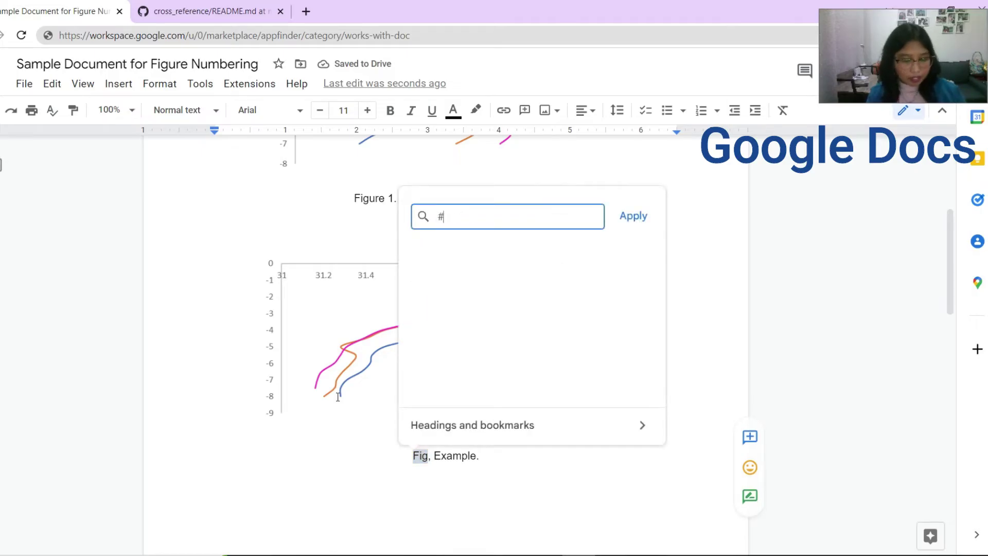
{"action": "type", "text": "figur"}
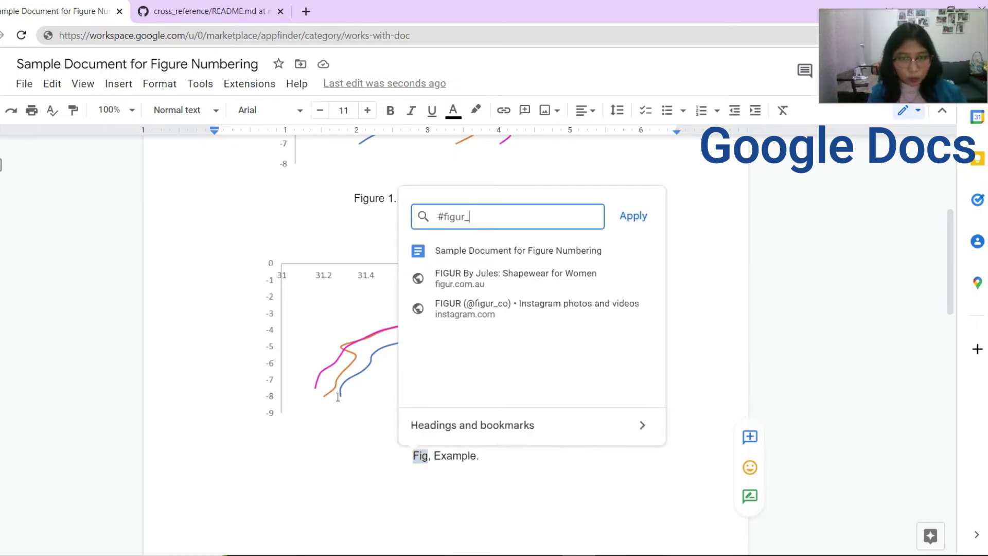
{"action": "type", "text": "_example"}
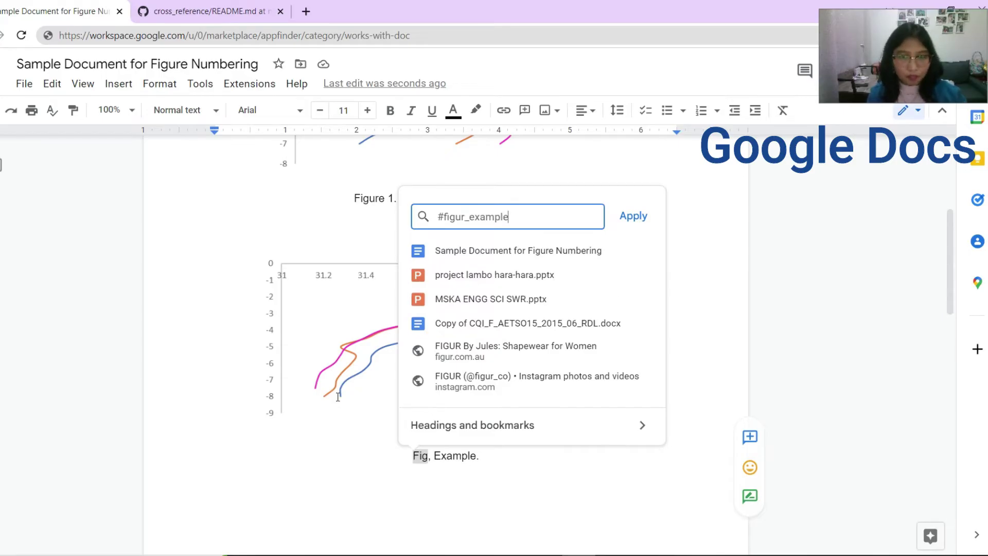
{"action": "key", "text": "Return"}
- Continue the sentence after Temperature with '., Fig, Examp-le'
{"action": "scroll", "coordinate": [339, 396], "scroll_direction": "down", "scroll_amount": 9}
{"action": "scroll", "coordinate": [353, 393], "scroll_direction": "down", "scroll_amount": 3}
{"action": "type", "text": "., Fig, Examp-le"}
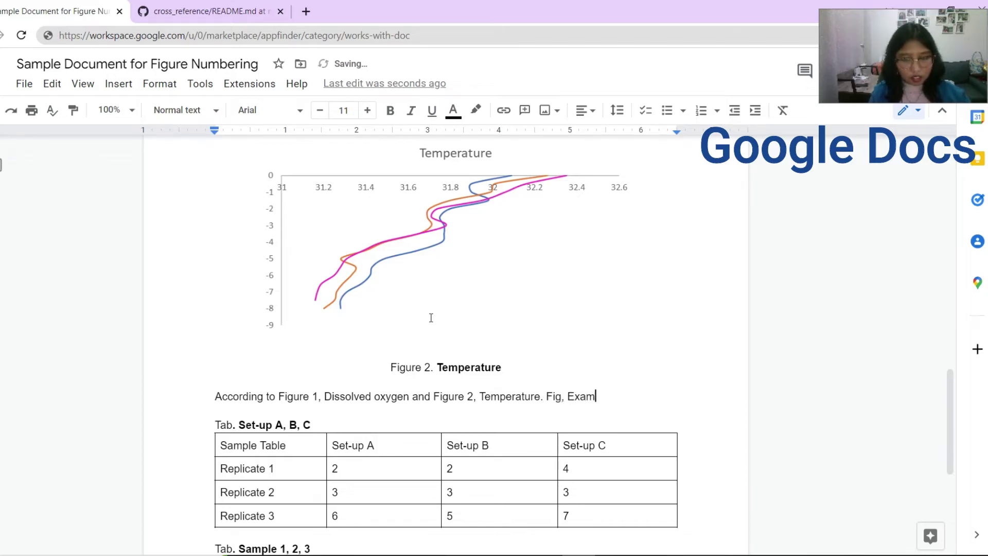
- End the sentence with 'shows that.' and link its Fig to #fig_example
{"action": "key", "text": "BackSpace"}
{"action": "key", "text": "BackSpace"}
{"action": "key", "text": "BackSpace"}
{"action": "key", "text": "BackSpace"}
{"action": "key", "text": "BackSpace"}
{"action": "key", "text": "BackSpace"}
{"action": "key", "text": "BackSpace"}
{"action": "key", "text": "BackSpace"}
{"action": "type", "text": "shows that."}
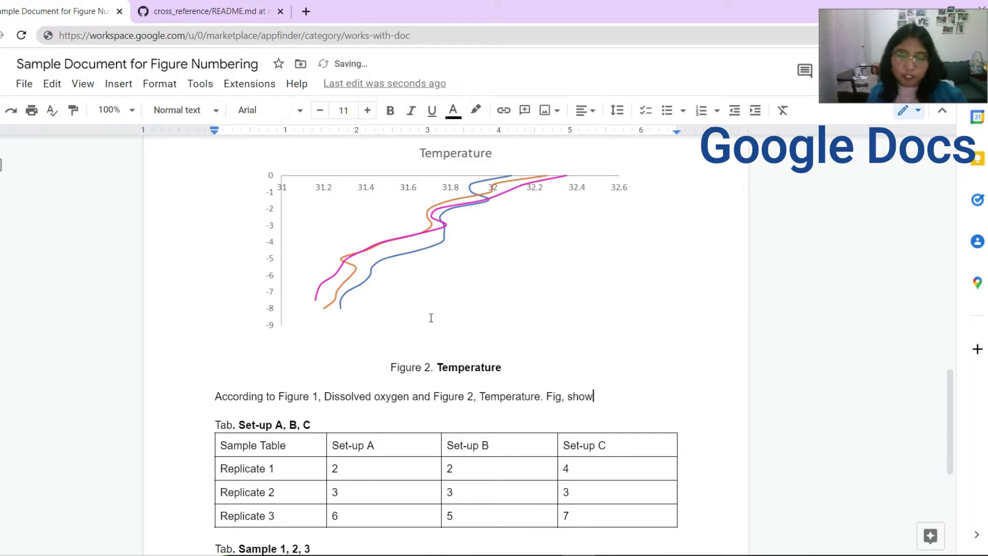
{"action": "left_click_drag", "start_coordinate": [561, 396], "coordinate": [547, 397]}
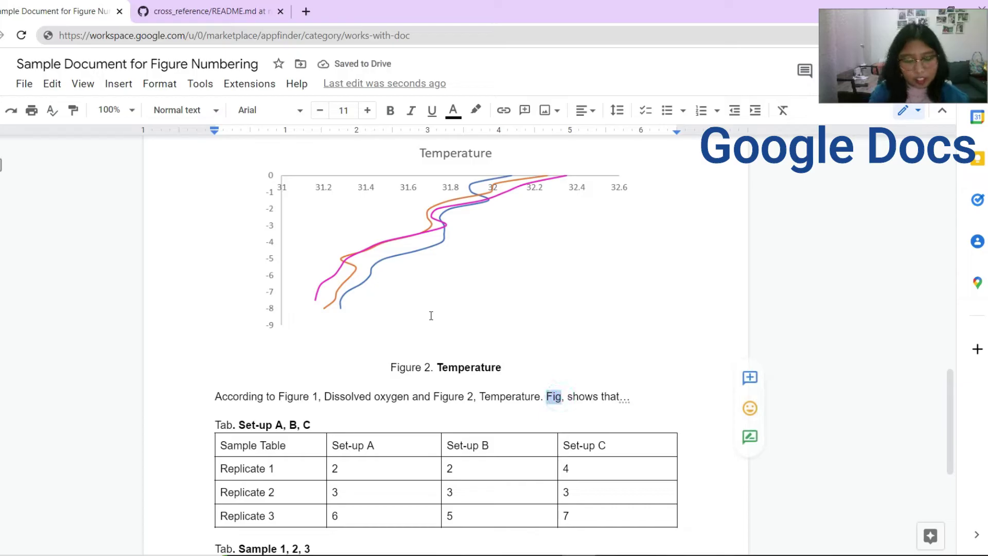
{"action": "key", "text": "ctrl+k"}
{"action": "type", "text": "#fig_example"}
{"action": "key", "text": "Return"}
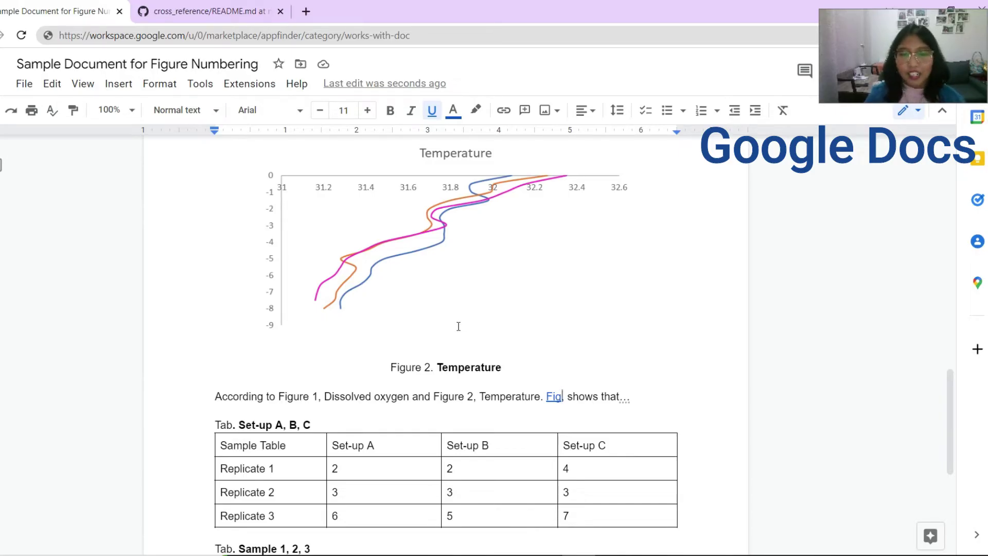
- Move the cursor out of the linked Fig and bring up the Extensions menu
{"action": "left_click", "coordinate": [590, 401]}
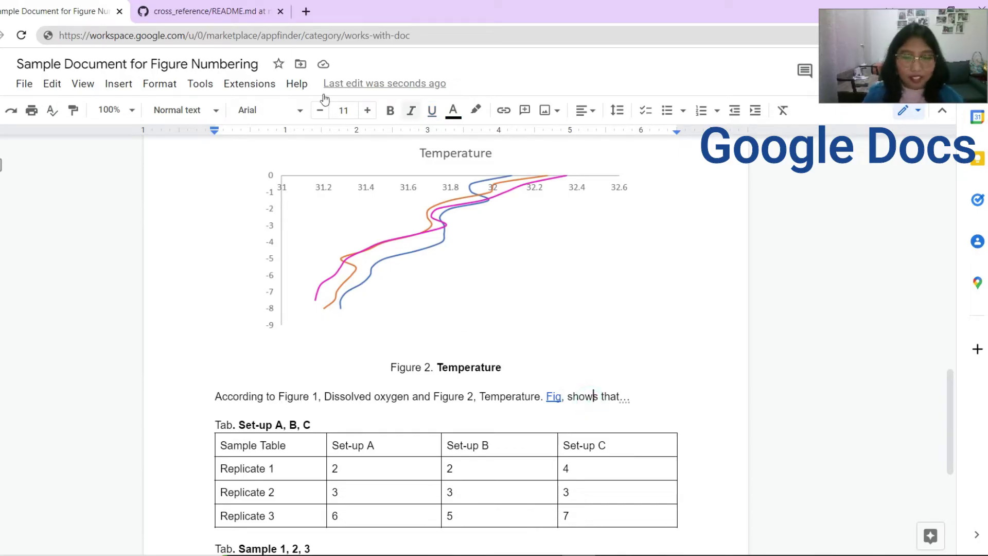
{"action": "left_click", "coordinate": [251, 83]}
{"action": "mouse_move", "coordinate": [258, 110]}
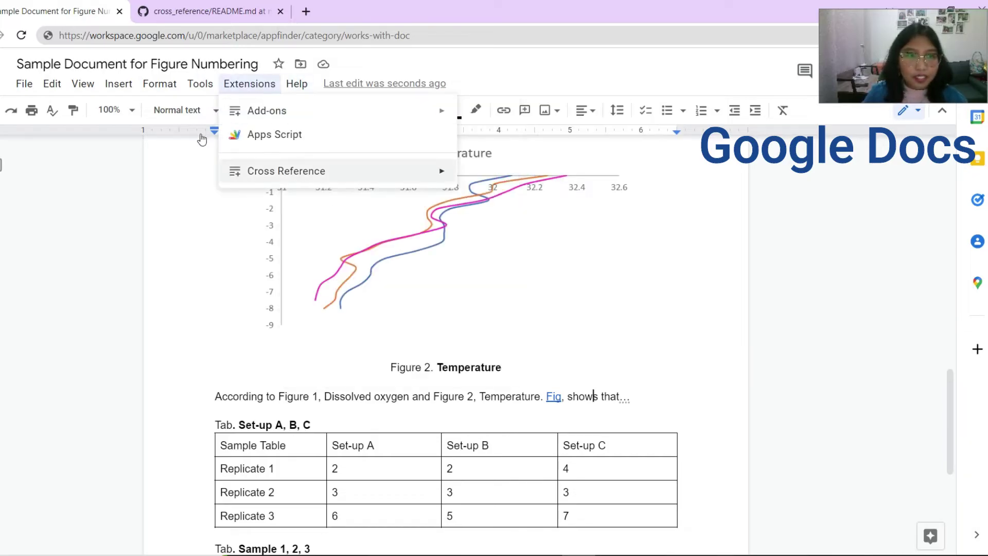
- Update cross-references so the Temperature chart becomes Figure 3, and trim the dots after 'shows that'
{"action": "mouse_move", "coordinate": [304, 172]}
{"action": "left_click", "coordinate": [476, 175]}
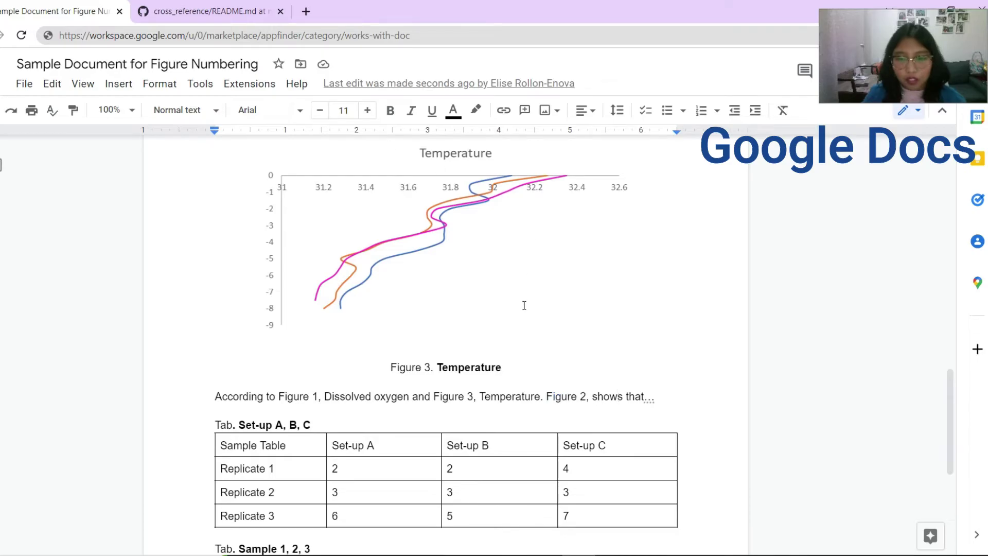
{"action": "key", "text": "BackSpace"}
{"action": "key", "text": "BackSpace"}
{"action": "key", "text": "BackSpace"}
{"action": "type", "text": "."}
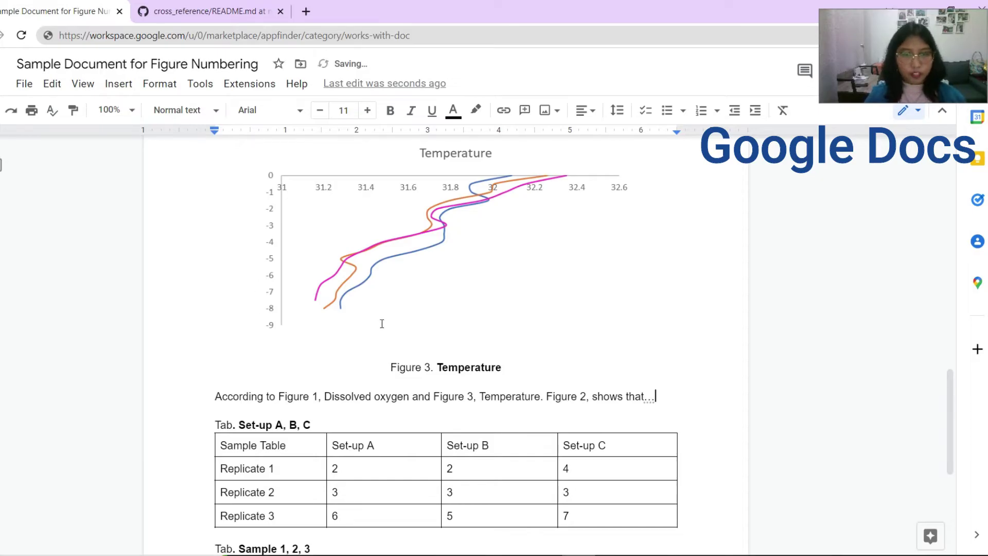
- Scroll to the tables and select Tab in the first table caption
{"action": "scroll", "coordinate": [382, 324], "scroll_direction": "up", "scroll_amount": 8}
{"action": "scroll", "coordinate": [384, 337], "scroll_direction": "down", "scroll_amount": 8}
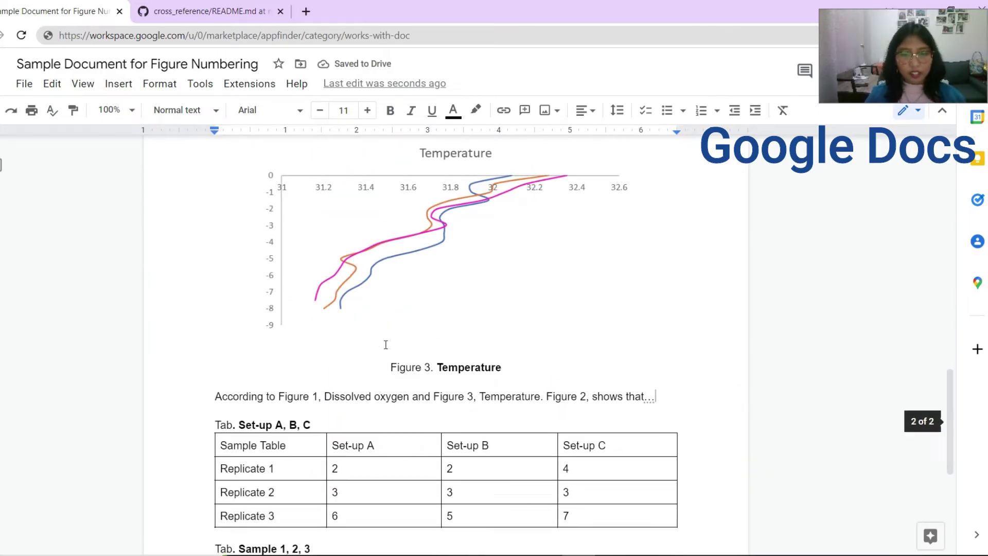
{"action": "scroll", "coordinate": [458, 320], "scroll_direction": "up", "scroll_amount": 5}
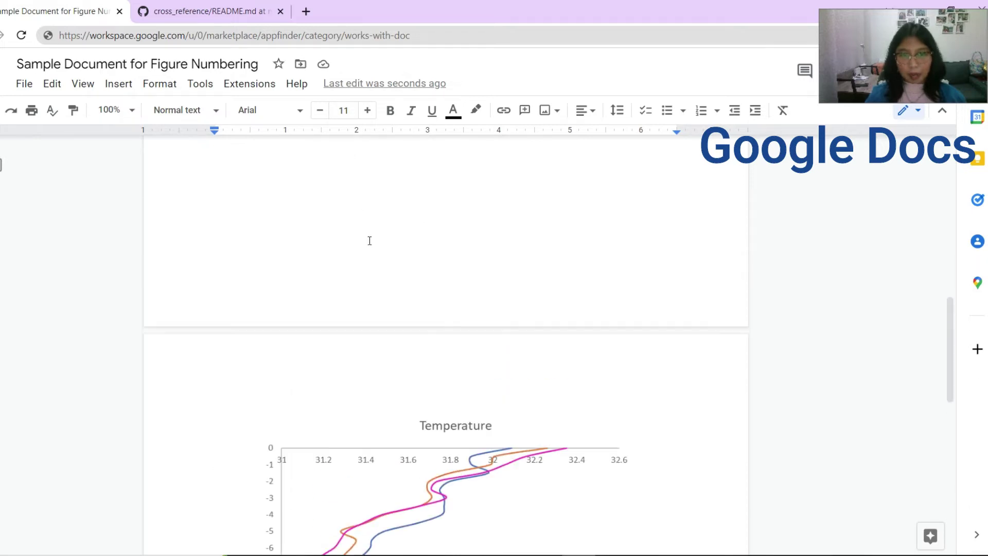
{"action": "scroll", "coordinate": [379, 327], "scroll_direction": "down", "scroll_amount": 7}
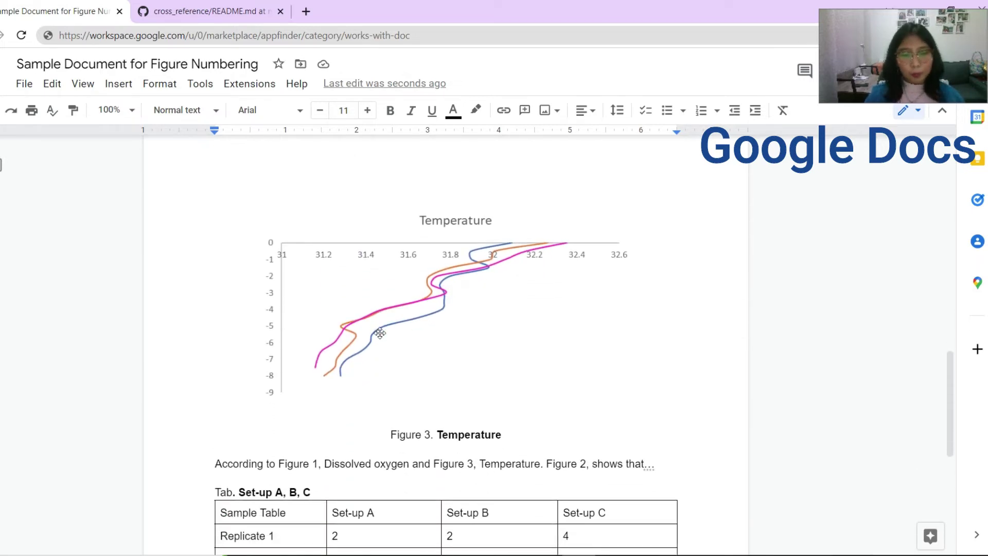
{"action": "scroll", "coordinate": [379, 328], "scroll_direction": "down", "scroll_amount": 3}
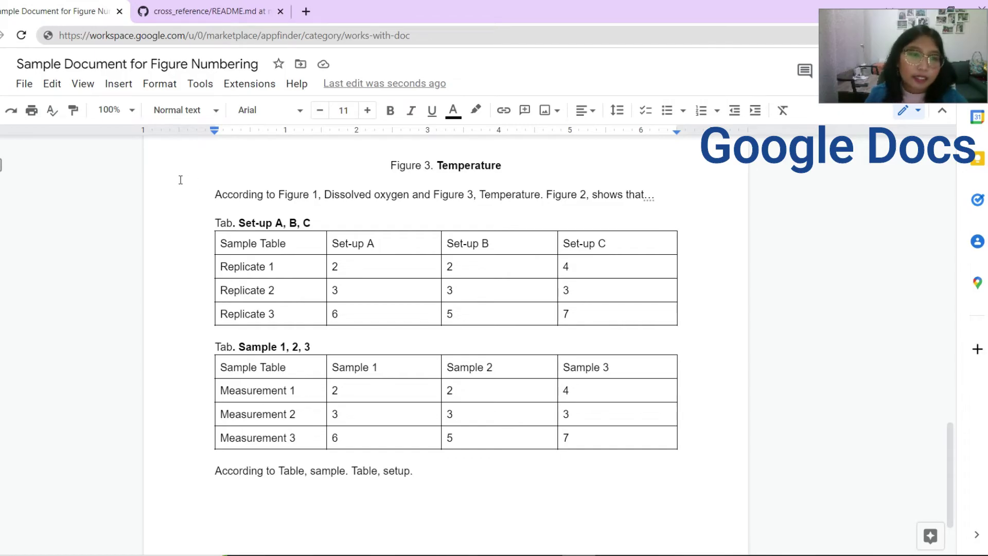
{"action": "left_click_drag", "start_coordinate": [233, 223], "coordinate": [213, 222]}
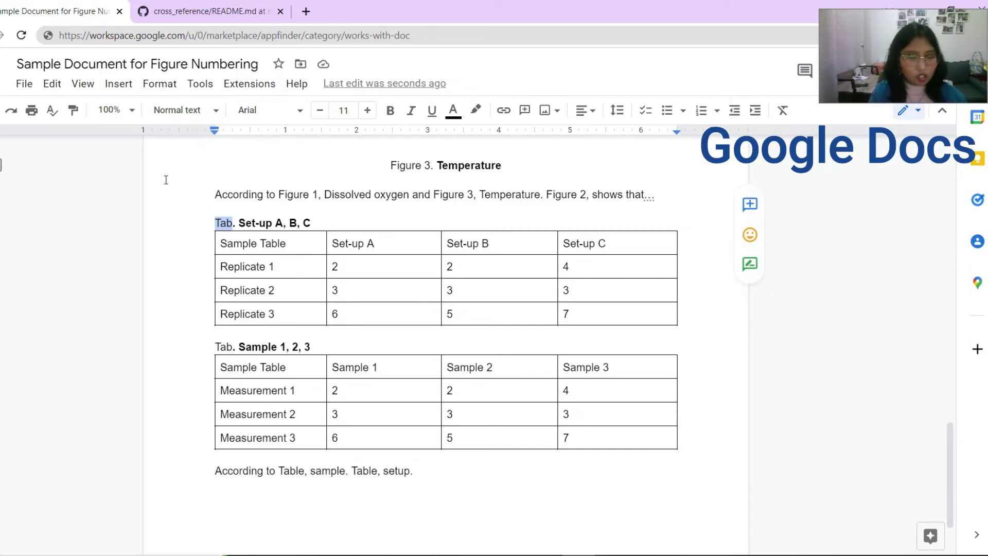
- Link the Set-up A, B, C caption's Tab to #table_setup and the Sample 1, 2, 3 caption's Tab to #table_sample
{"action": "key", "text": "ctrl+k"}
{"action": "type", "text": "#table"}
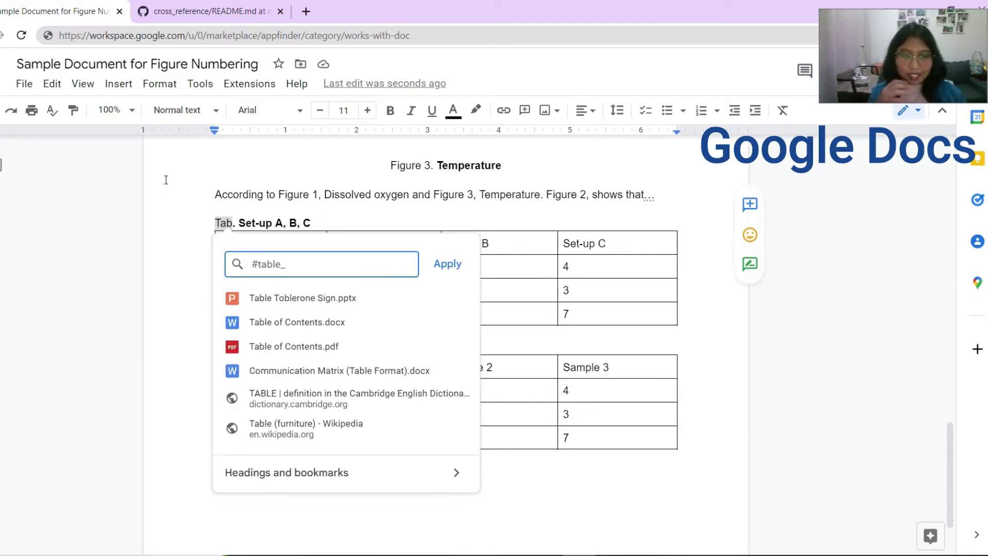
{"action": "type", "text": "_setup"}
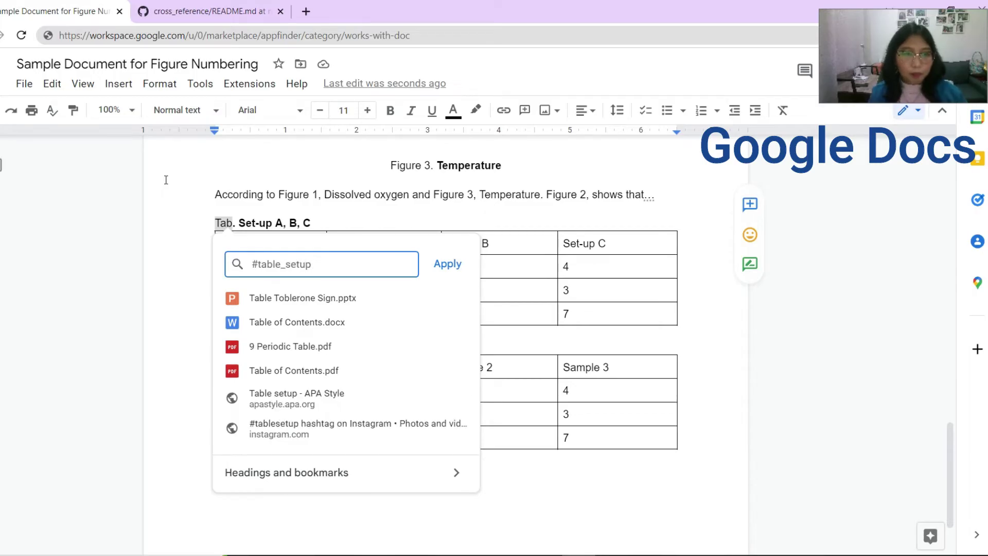
{"action": "key", "text": "Return"}
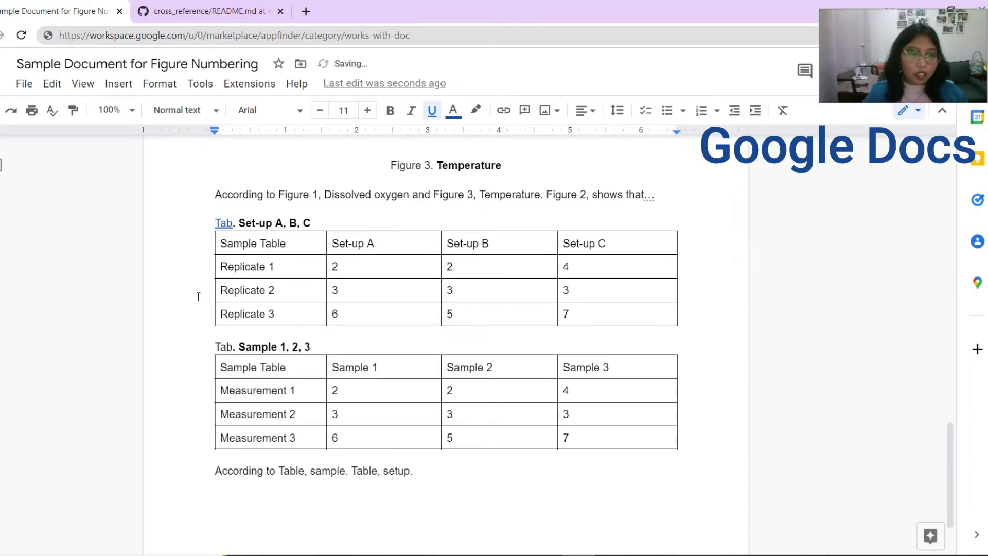
{"action": "double_click", "coordinate": [230, 347]}
{"action": "key", "text": "ctrl+k"}
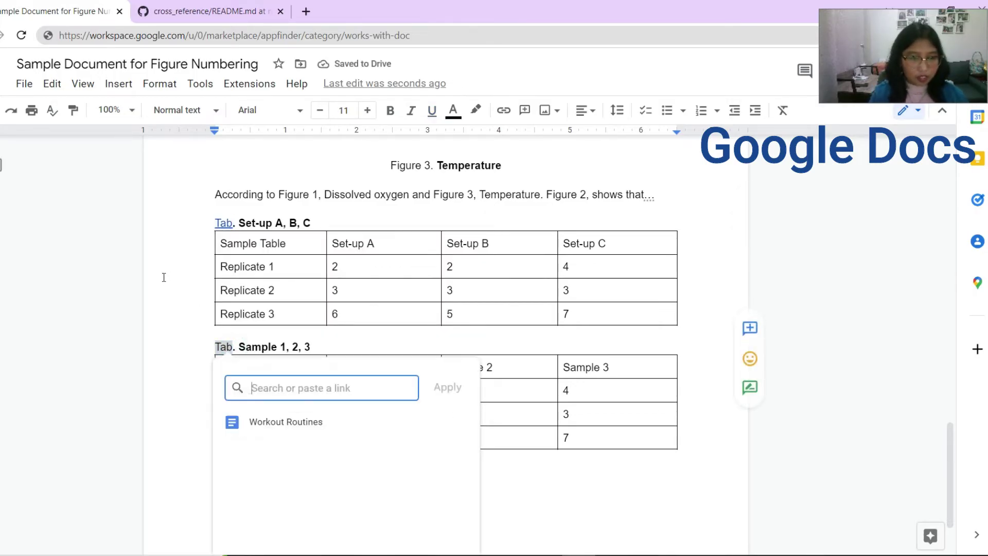
{"action": "type", "text": "#table_"}
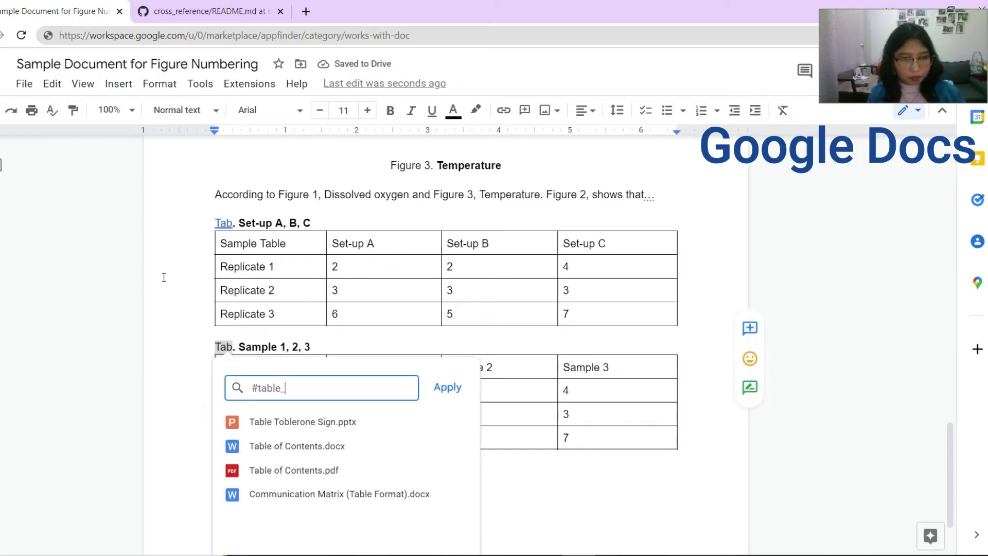
{"action": "type", "text": "sample"}
{"action": "key", "text": "Return"}
- Link the first Table in the closing sentence to the sample table via #tab_samp
{"action": "left_click_drag", "start_coordinate": [305, 471], "coordinate": [279, 470]}
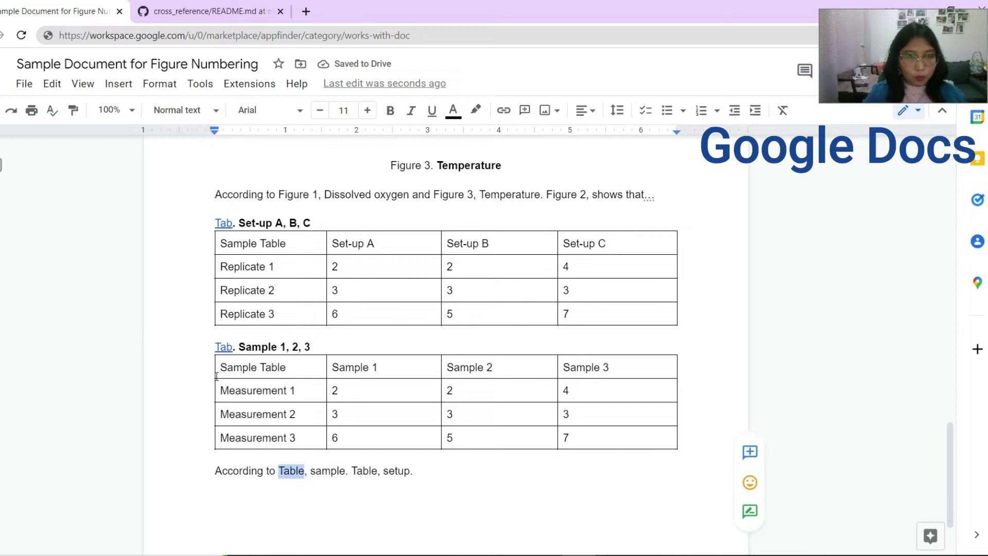
{"action": "key", "text": "ctrl+k"}
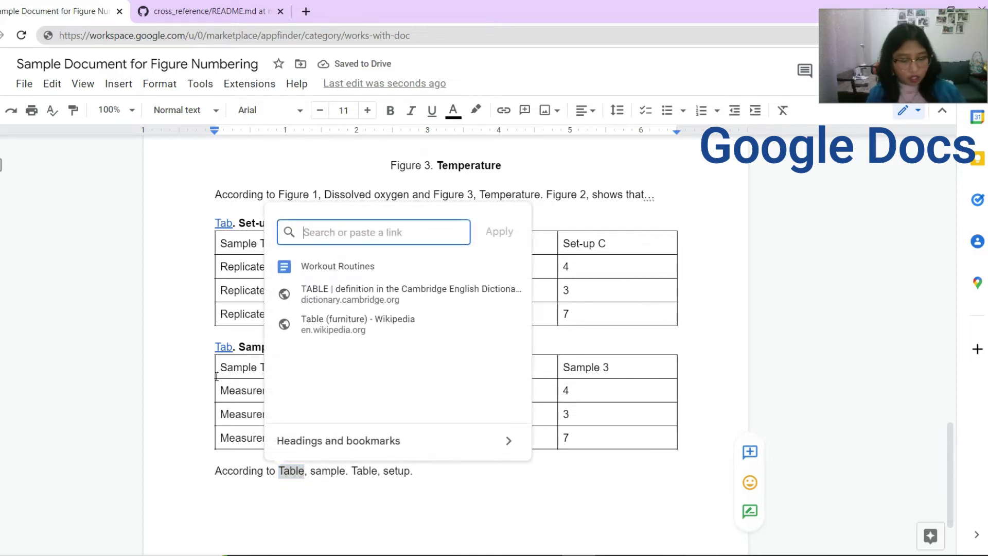
{"action": "type", "text": "#"}
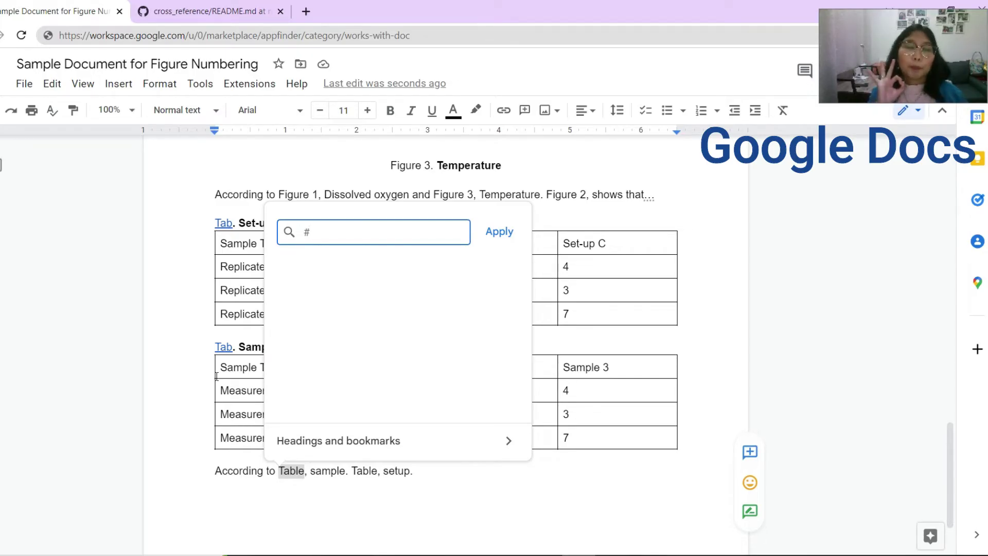
{"action": "type", "text": "t"}
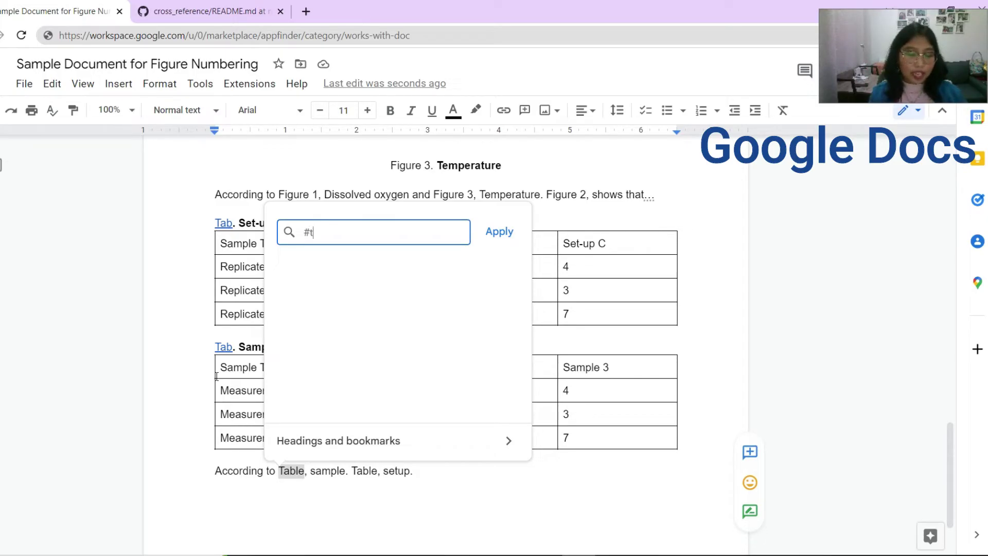
{"action": "type", "text": "ab_samp"}
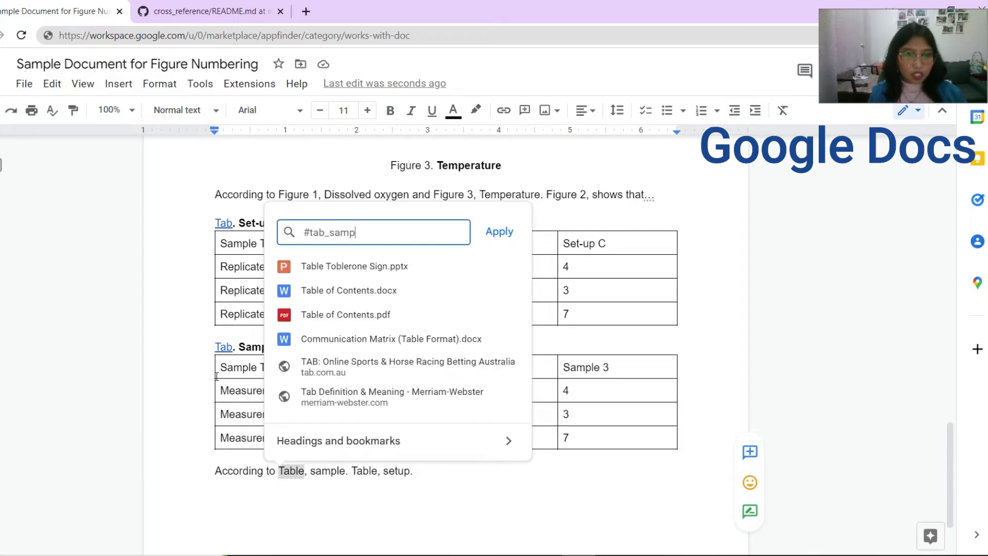
{"action": "key", "text": "Return"}
- Link the second Table to the Set-up A, B, C table via #tab_setup, then select all
{"action": "double_click", "coordinate": [364, 471]}
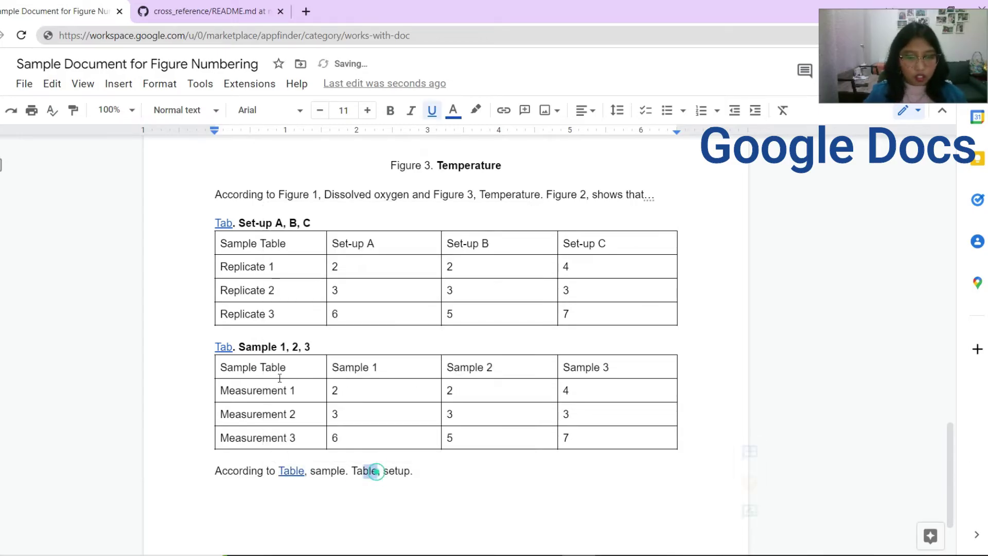
{"action": "key", "text": "ctrl+k"}
{"action": "type", "text": "#tab_se"}
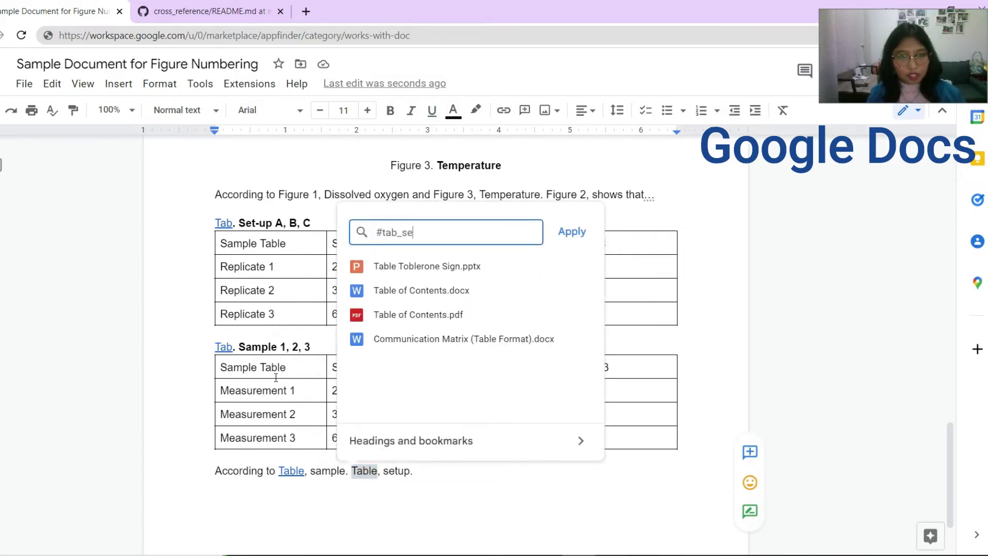
{"action": "type", "text": "tup"}
{"action": "key", "text": "Return"}
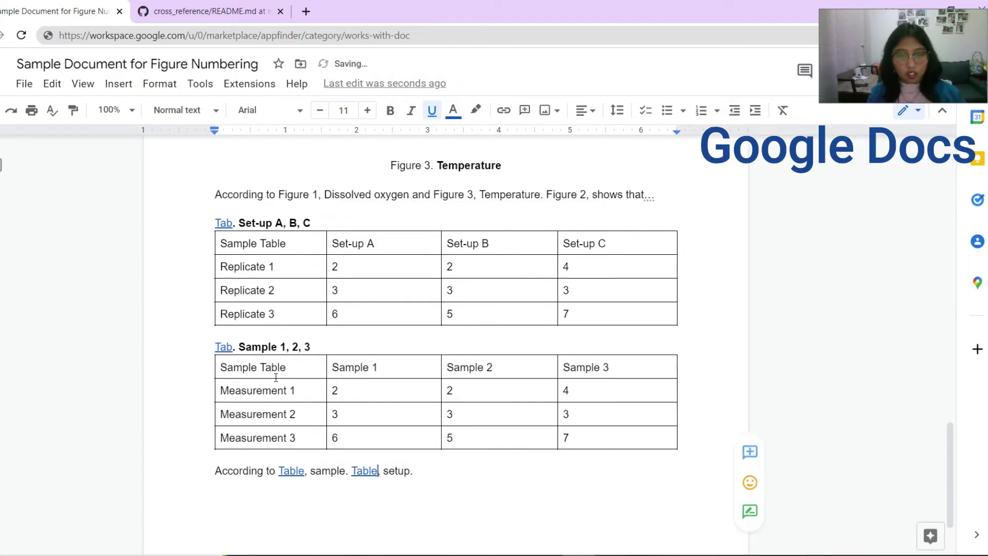
{"action": "left_click", "coordinate": [266, 183]}
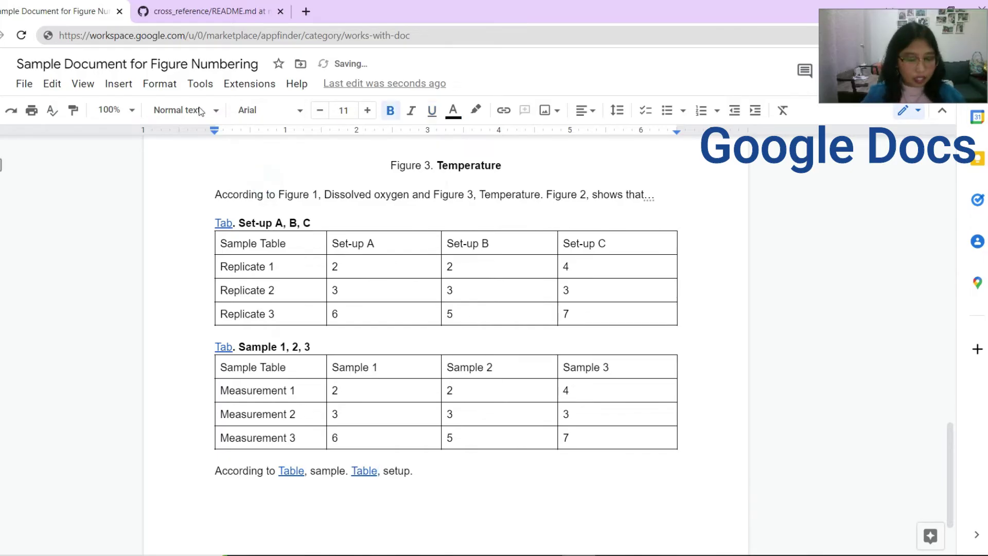
{"action": "key", "text": "ctrl+a"}
- Run the Cross Reference document update through the add-on menu to renumber the Table references
{"action": "key", "text": "alt+n"}
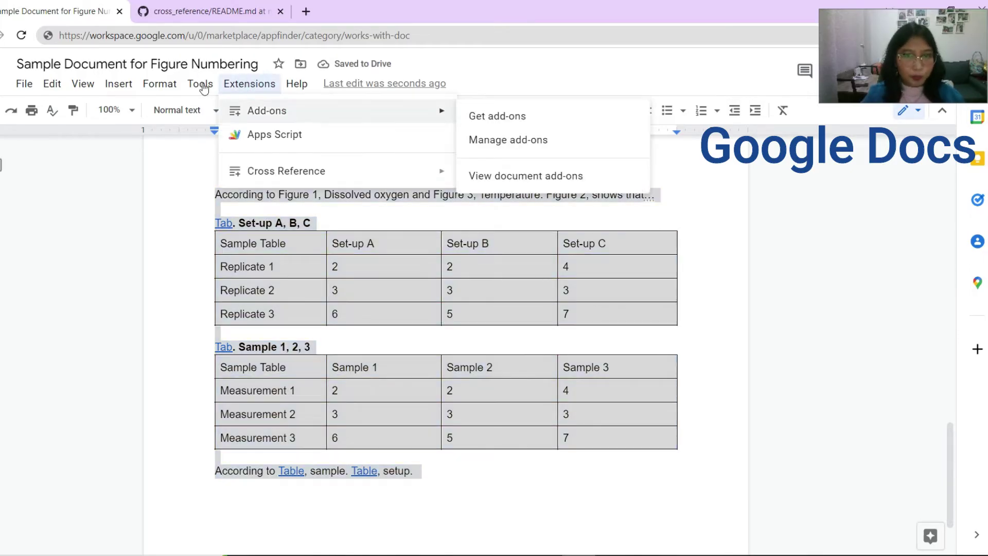
{"action": "mouse_move", "coordinate": [380, 170]}
{"action": "key", "text": "Up"}
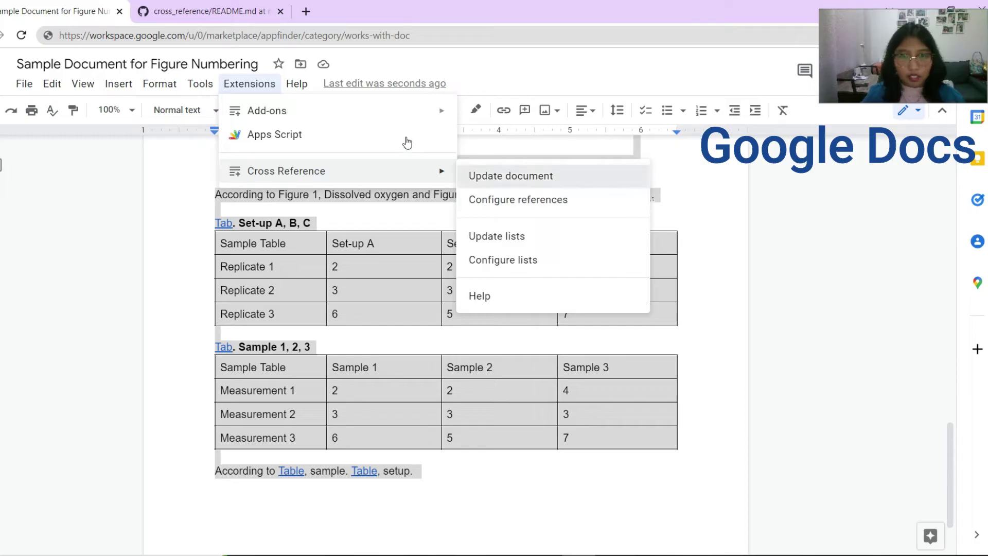
{"action": "key", "text": "Return"}
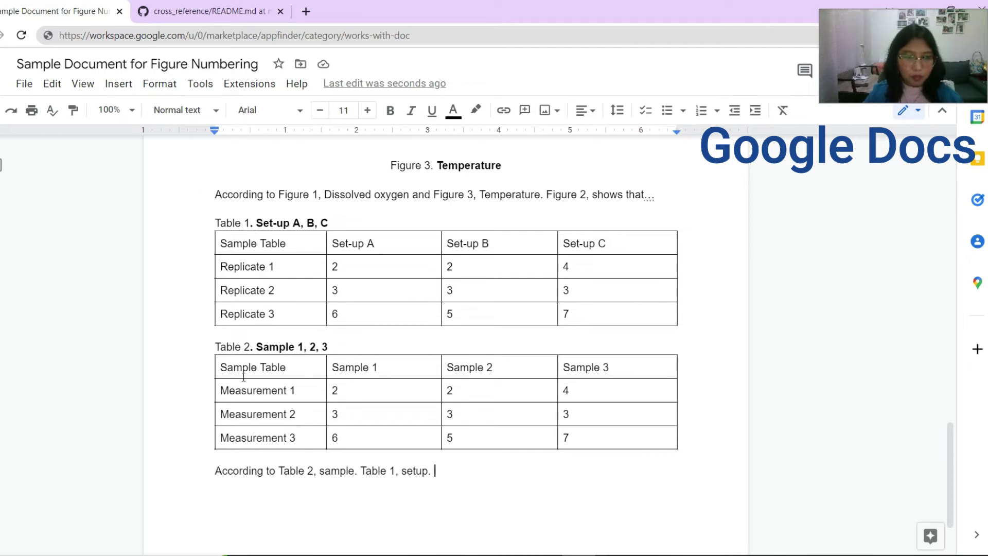
- Paste a copy of the Sample 1, 2, 3 table and its caption after Table 1
{"action": "left_click_drag", "start_coordinate": [617, 459], "coordinate": [198, 274]}
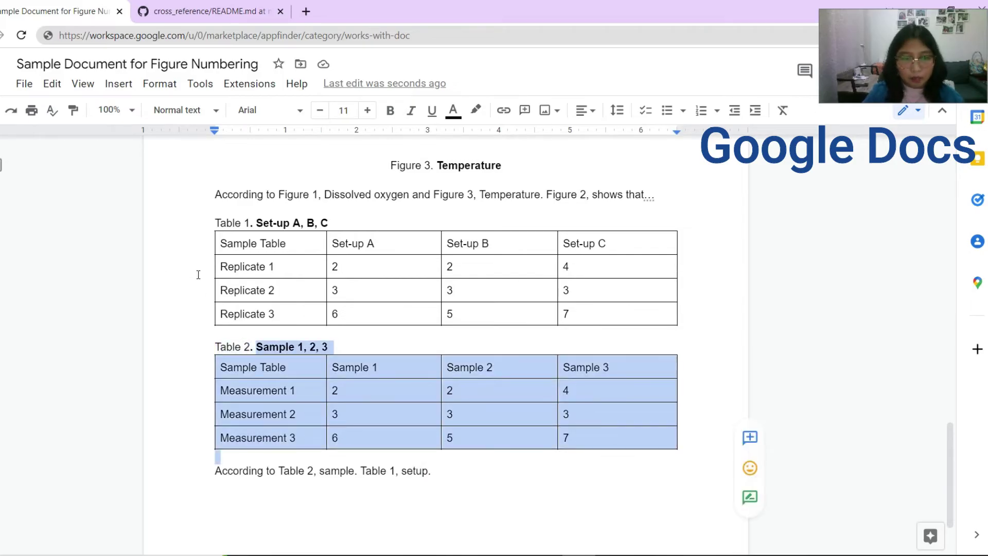
{"action": "key", "text": "Up"}
{"action": "key", "text": "Return"}
{"action": "key", "text": "Return"}
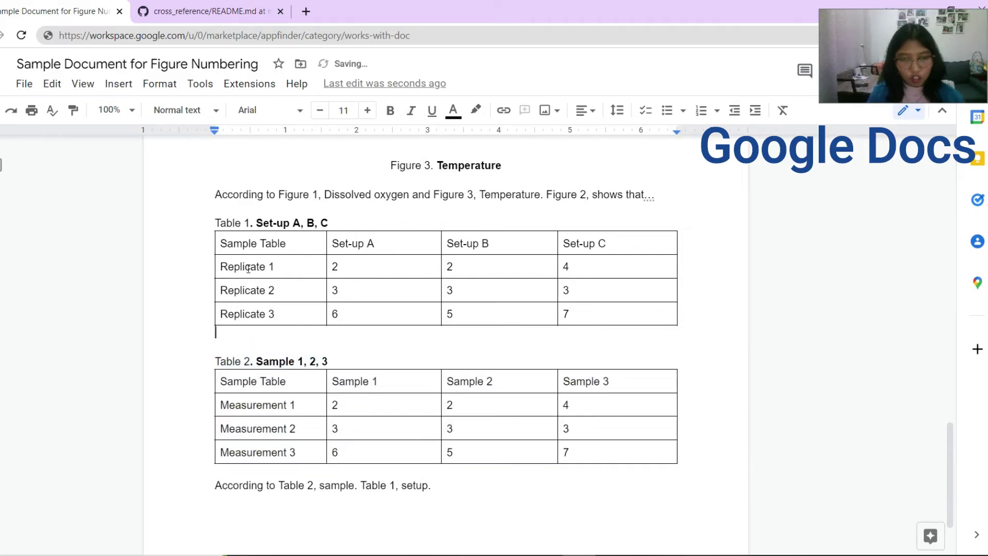
{"action": "key", "text": "ctrl+v"}
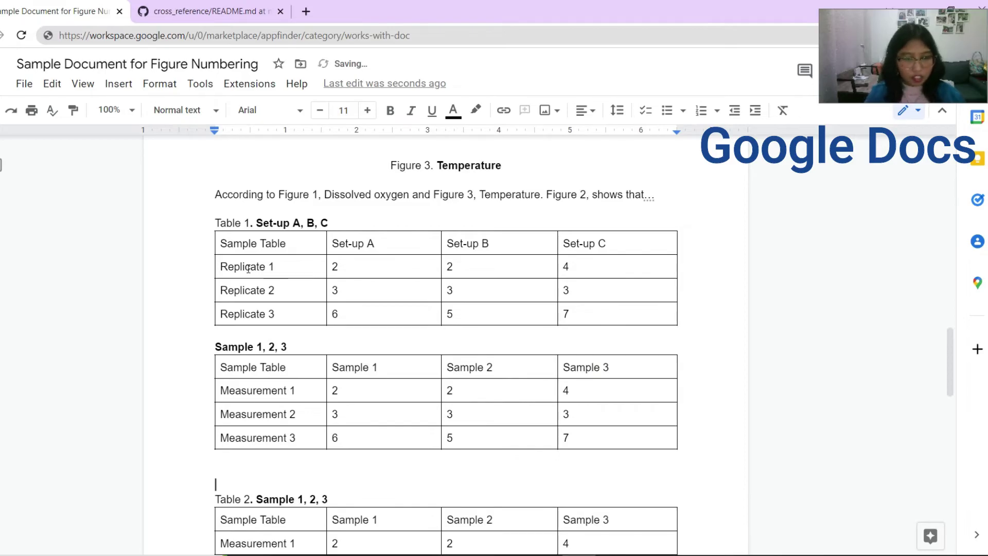
{"action": "key", "text": "BackSpace"}
- Prefix the copied caption with 'Tab.' and select that label
{"action": "left_click", "coordinate": [215, 346]}
{"action": "type", "text": "Tab."}
{"action": "key", "text": "Left"}
{"action": "key", "text": "shift+Home"}
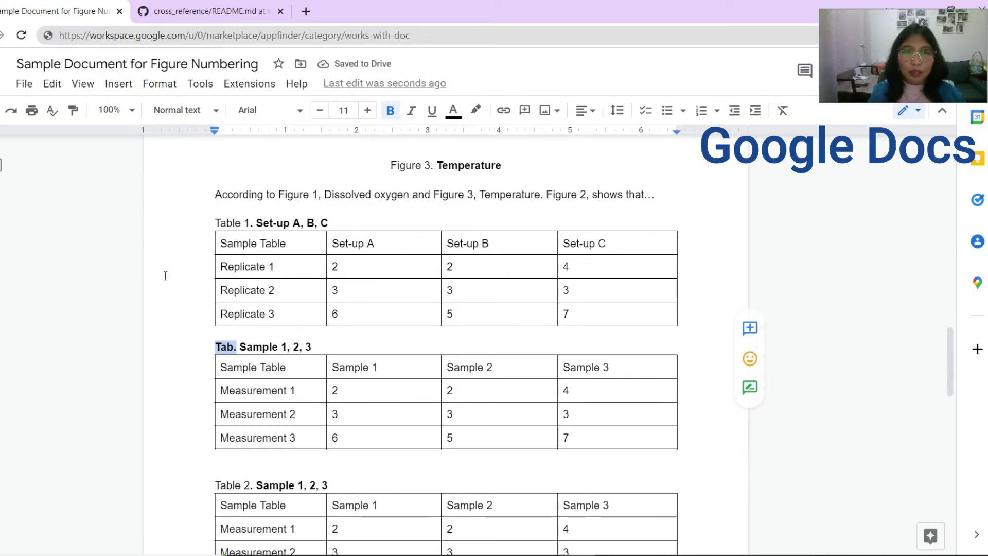
- Link the copied caption's Tab to the #tab_example table label
{"action": "left_click", "coordinate": [249, 83]}
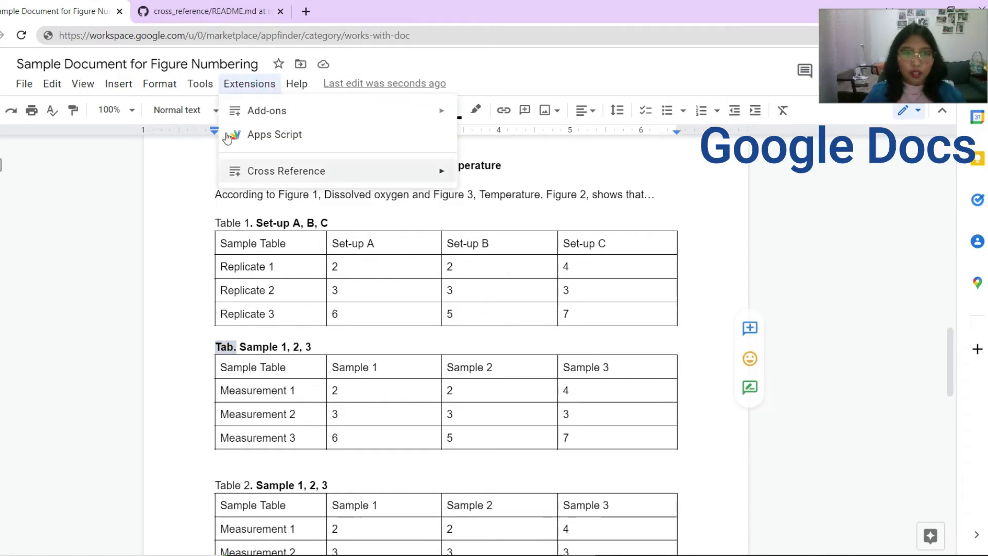
{"action": "left_click", "coordinate": [349, 348]}
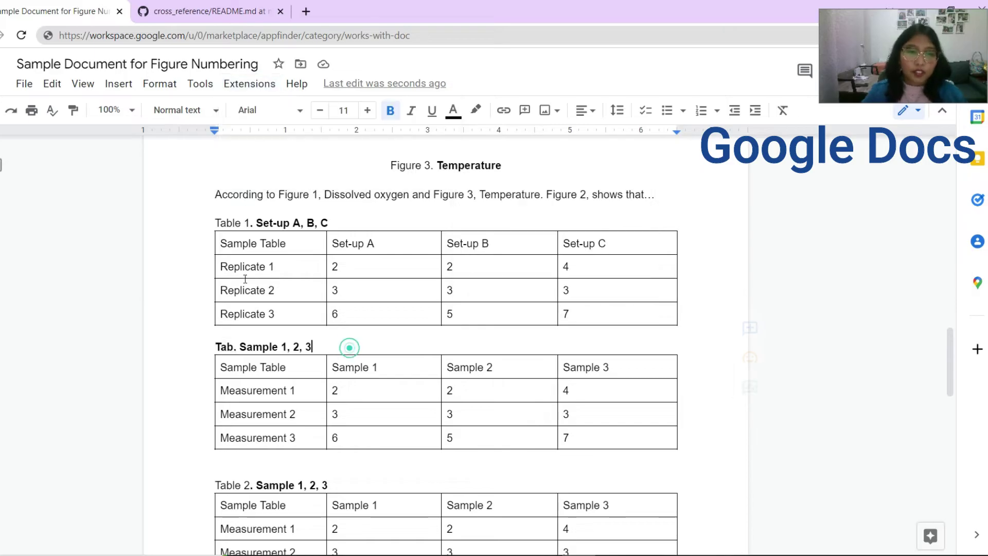
{"action": "left_click_drag", "start_coordinate": [233, 347], "coordinate": [216, 348]}
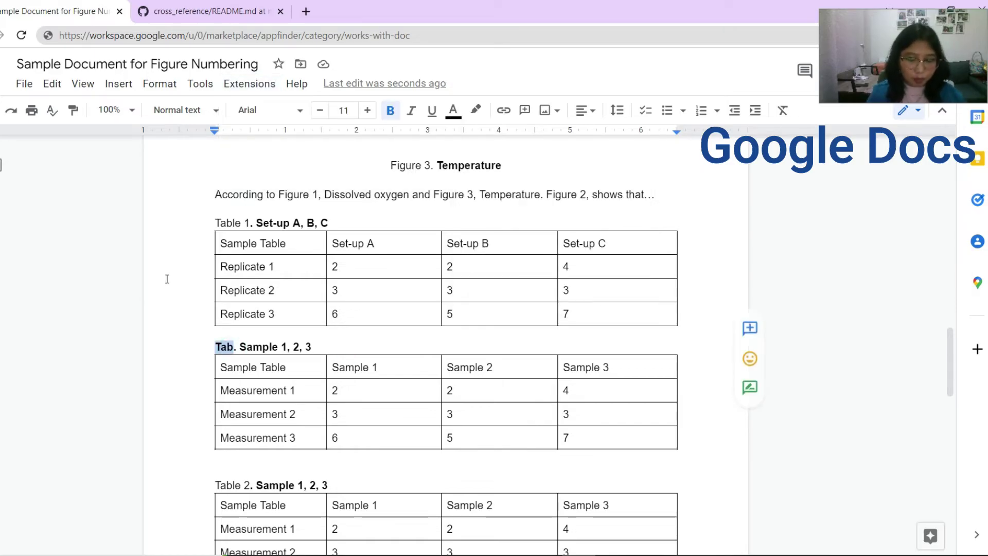
{"action": "key", "text": "ctrl+k"}
{"action": "type", "text": "#tab"}
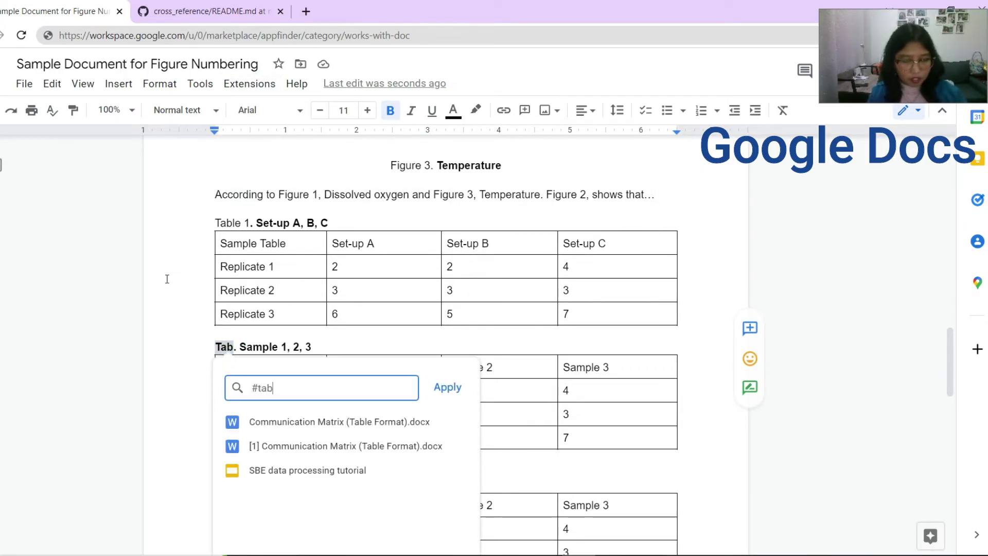
{"action": "type", "text": "_example"}
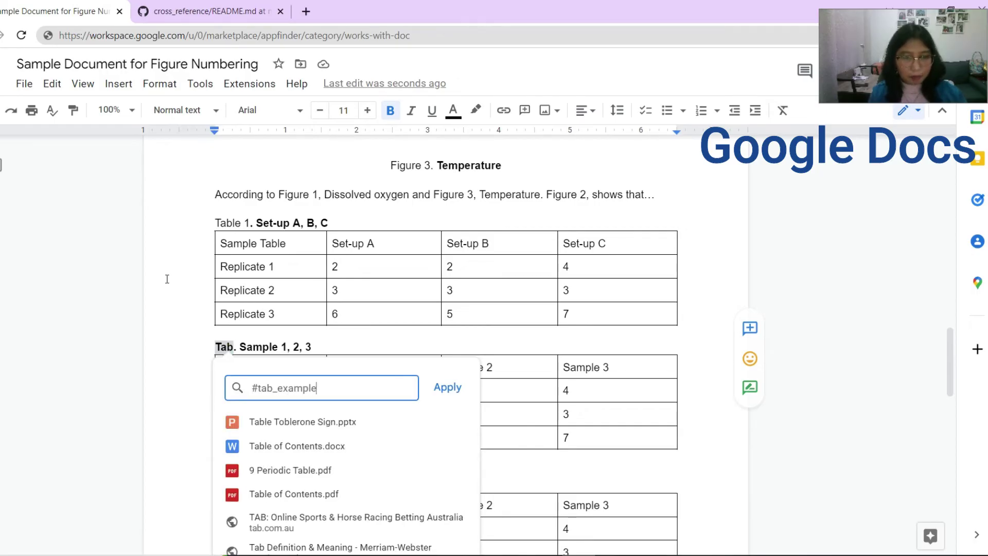
{"action": "key", "text": "Return"}
- Append 'Tab, example' to the closing sentence and select the new Tab
{"action": "scroll", "coordinate": [310, 355], "scroll_direction": "down", "scroll_amount": 5}
{"action": "type", "text": "Tab"}
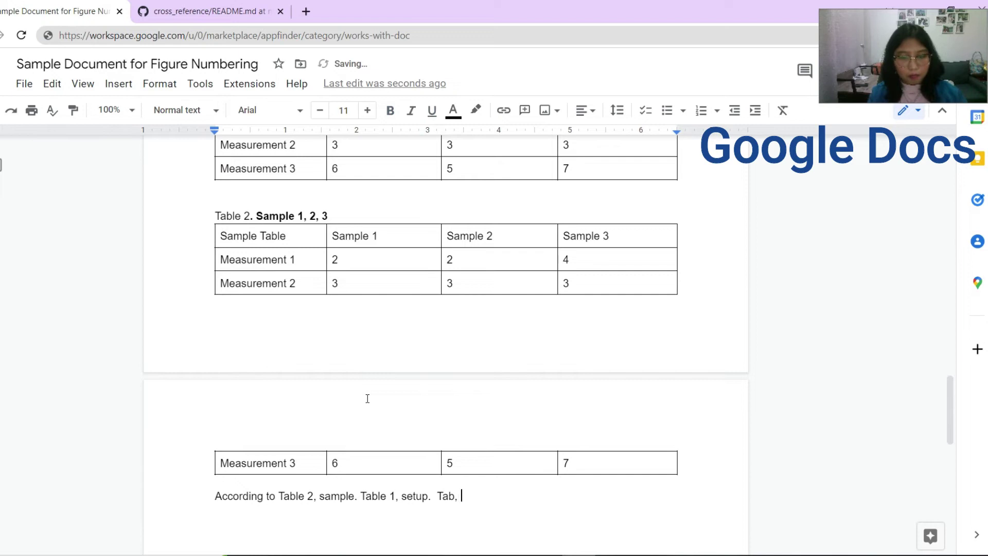
{"action": "type", "text": ", example"}
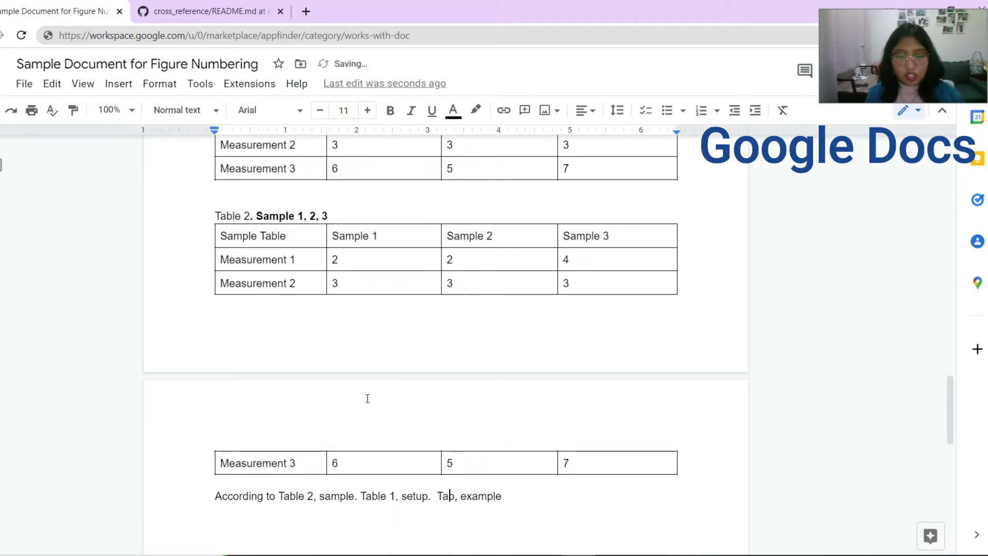
{"action": "key", "text": "ctrl+shift+Left"}
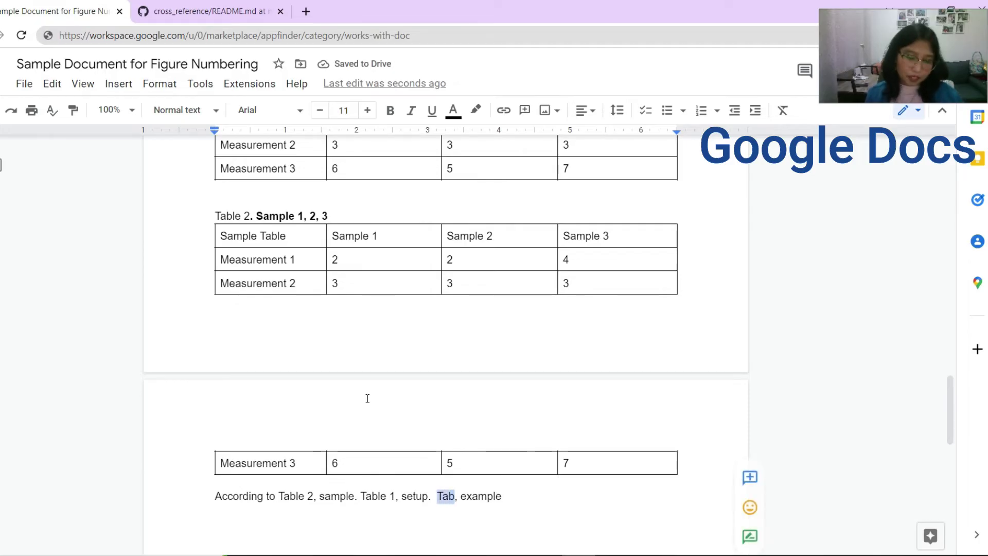
- Type 'randomword' and link it to #tab_example
{"action": "type", "text": "randomword"}
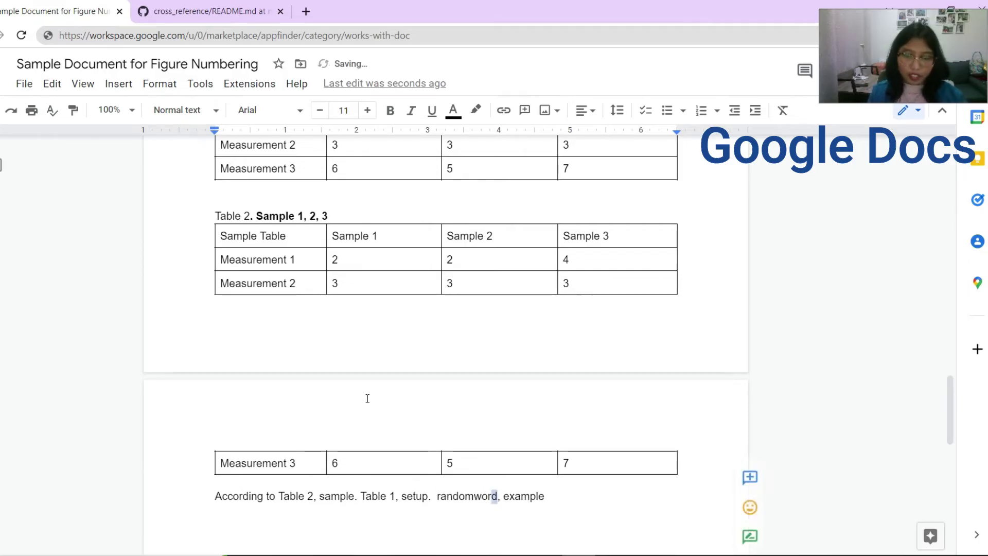
{"action": "key", "text": "shift+Left"}
{"action": "key", "text": "shift+Left"}
{"action": "key", "text": "shift+Left"}
{"action": "key", "text": "shift+Left"}
{"action": "key", "text": "shift+Left"}
{"action": "key", "text": "shift+Left"}
{"action": "key", "text": "shift+Left"}
{"action": "key", "text": "shift+Left"}
{"action": "key", "text": "ctrl+k"}
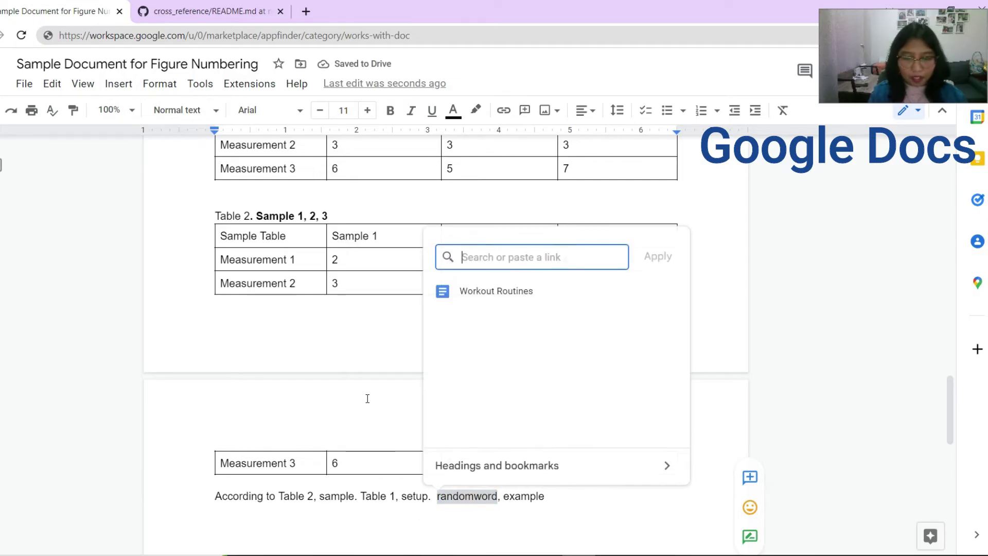
{"action": "type", "text": "#fig_"}
{"action": "key", "text": "BackSpace"}
{"action": "key", "text": "BackSpace"}
{"action": "key", "text": "BackSpace"}
{"action": "key", "text": "BackSpace"}
{"action": "type", "text": "tab_"}
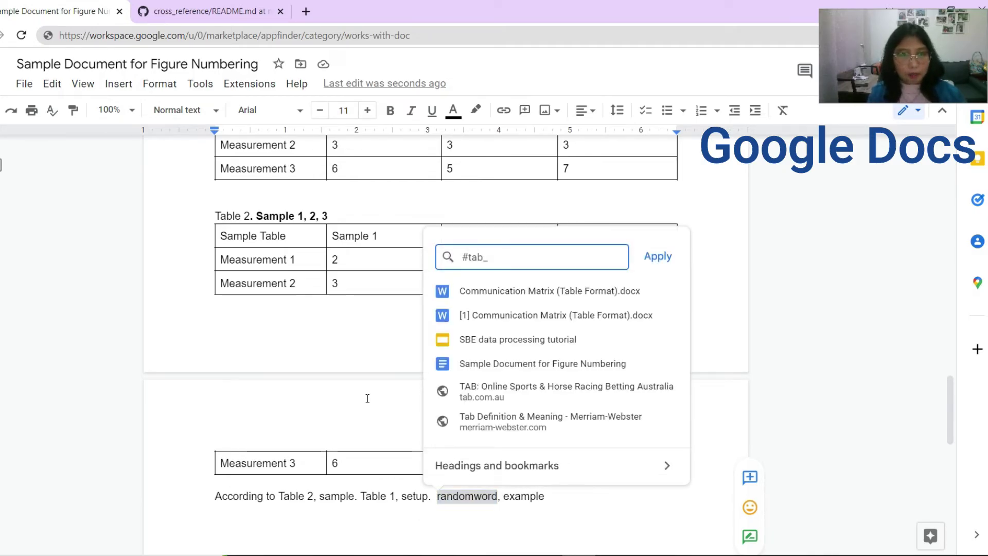
{"action": "type", "text": "example"}
{"action": "key", "text": "Return"}
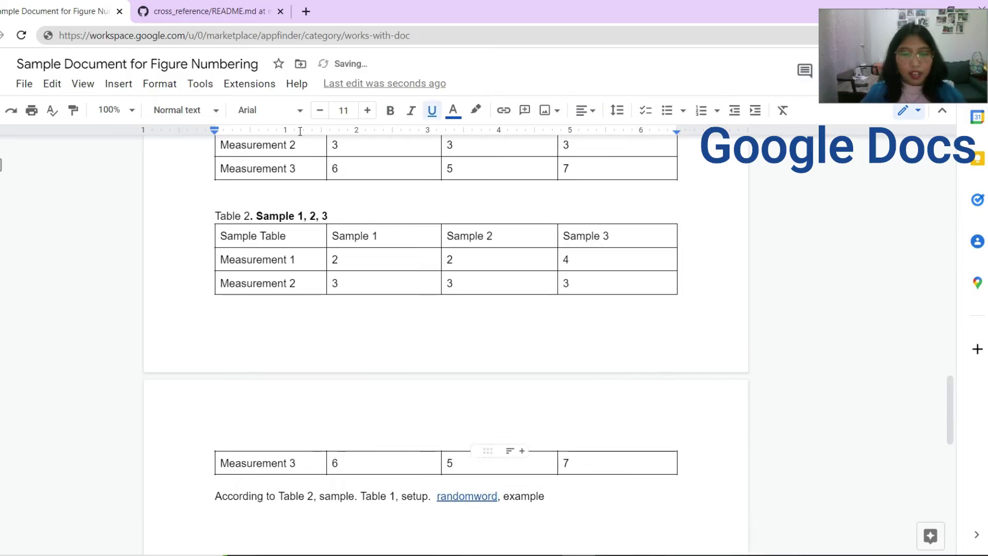
- Update the document's cross-references and dismiss the missing-reference warning
{"action": "left_click", "coordinate": [249, 83]}
{"action": "mouse_move", "coordinate": [432, 172]}
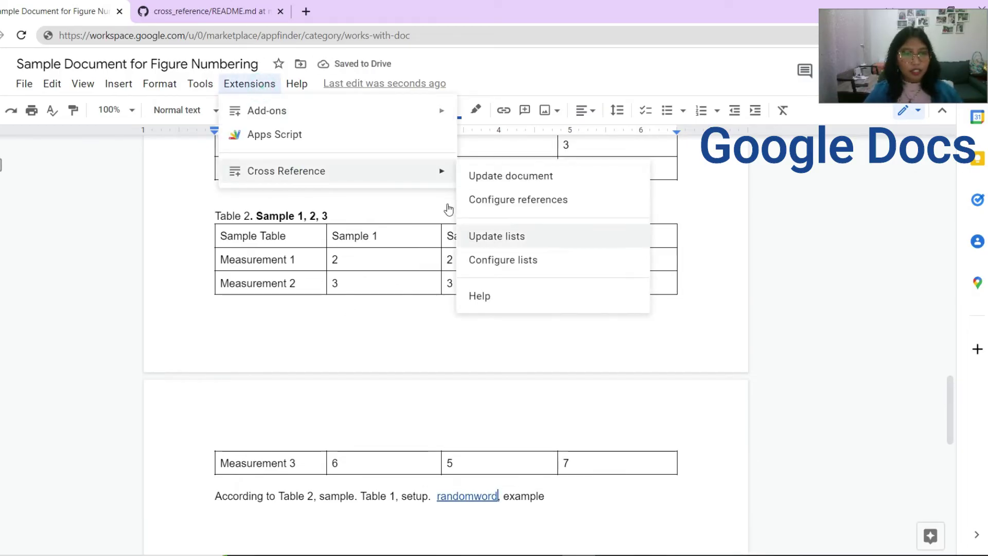
{"action": "left_click", "coordinate": [494, 176]}
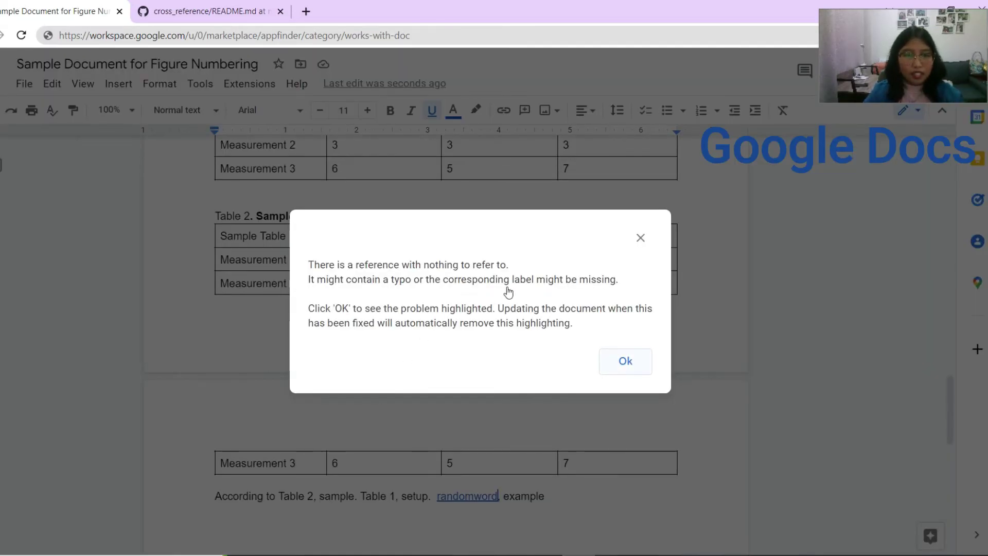
{"action": "key", "text": "Return"}
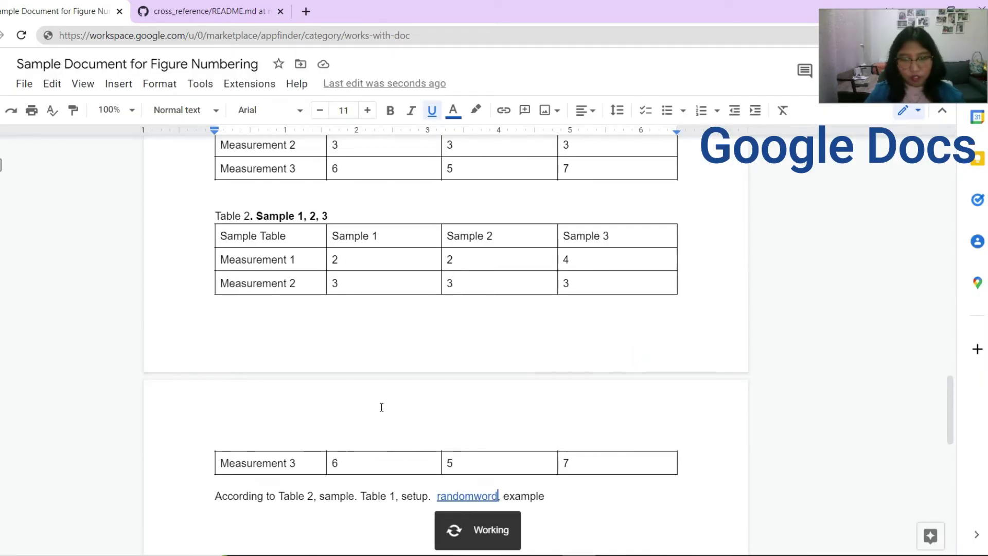
- Correct the red Tab label's link target to #table_example
{"action": "left_click", "coordinate": [226, 186]}
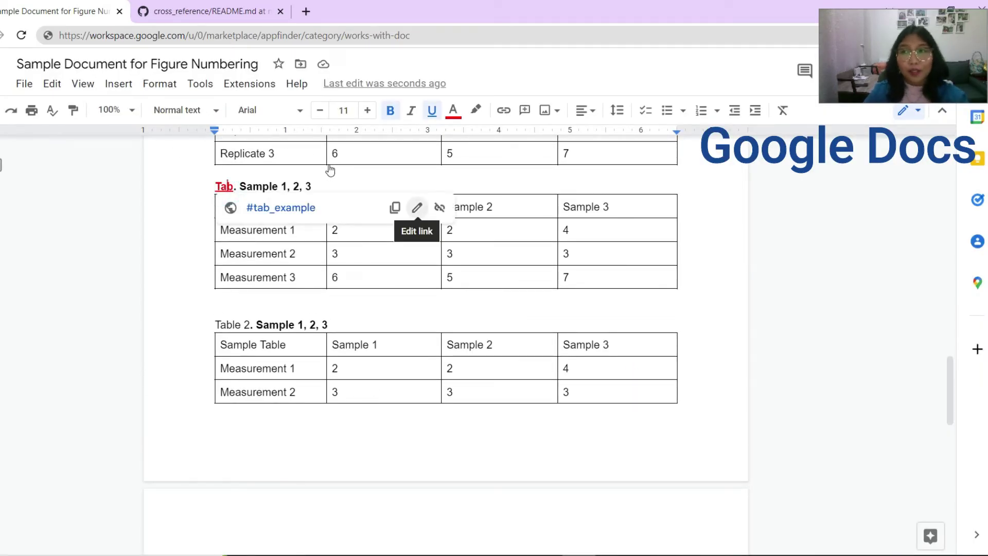
{"action": "left_click", "coordinate": [417, 207]}
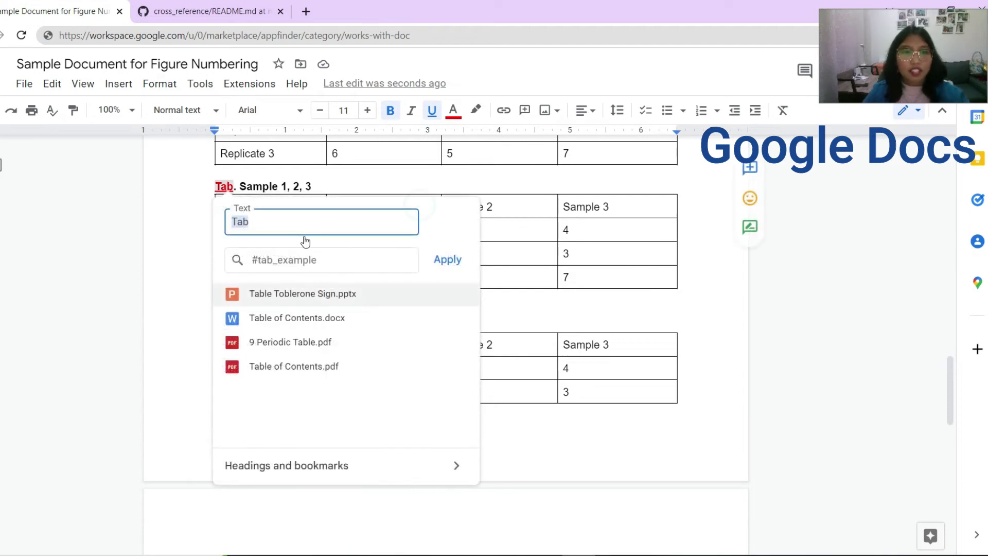
{"action": "left_click", "coordinate": [272, 259]}
{"action": "type", "text": "le"}
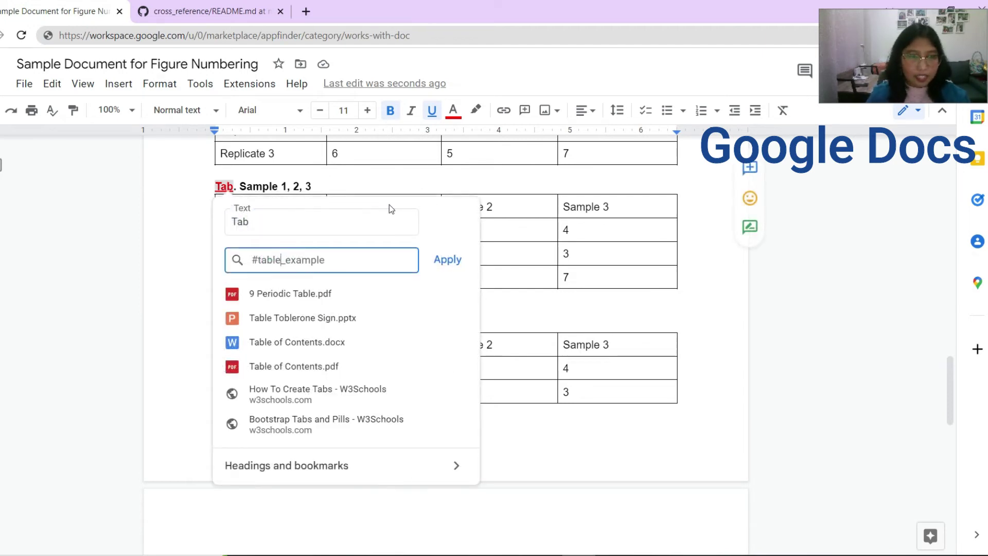
{"action": "left_click", "coordinate": [447, 260]}
- Update cross-references so the copied table becomes Table 2, and capitalize the reference as 'Table 2'
{"action": "left_click", "coordinate": [249, 83]}
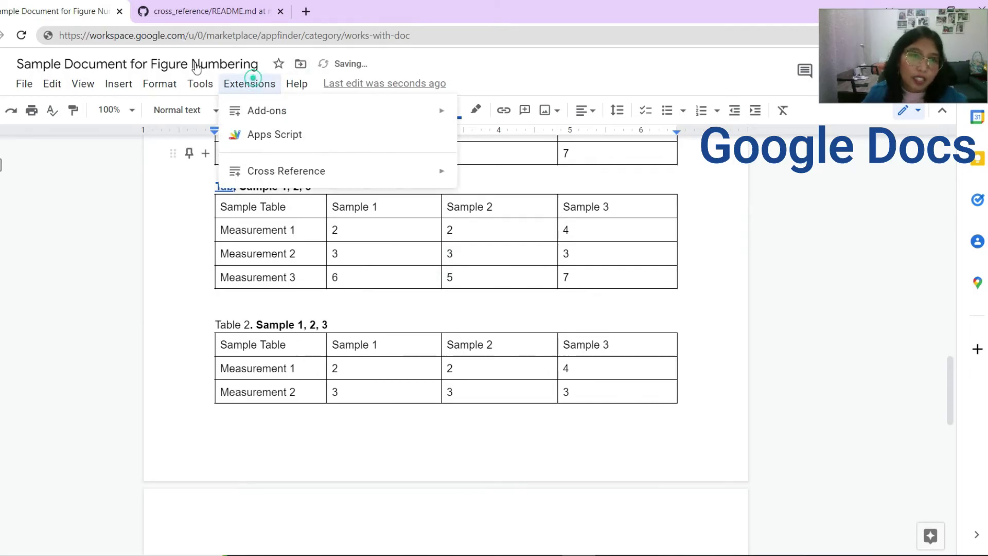
{"action": "mouse_move", "coordinate": [286, 170]}
{"action": "left_click", "coordinate": [515, 175]}
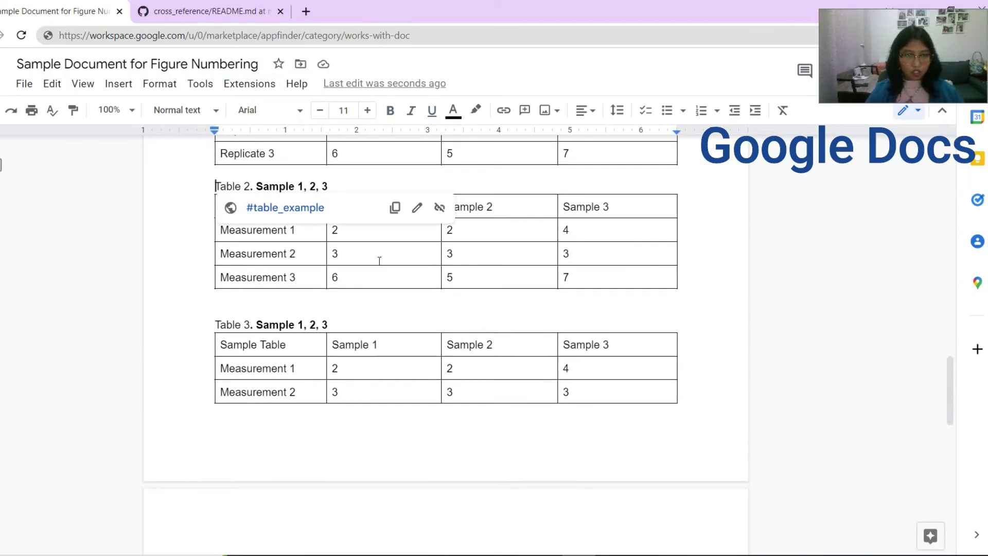
{"action": "scroll", "coordinate": [400, 285], "scroll_direction": "down", "scroll_amount": 4}
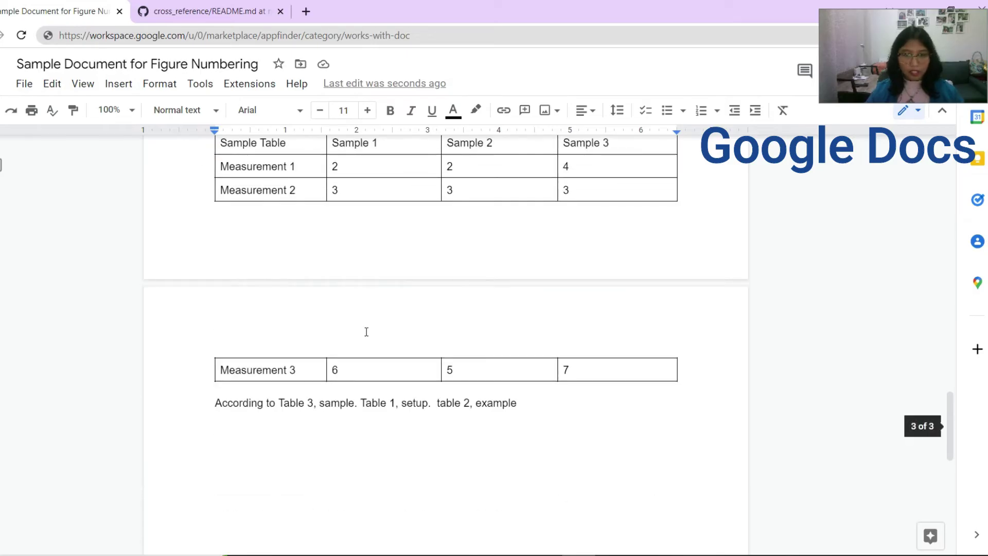
{"action": "key", "text": "shift+Right"}
{"action": "type", "text": "T"}
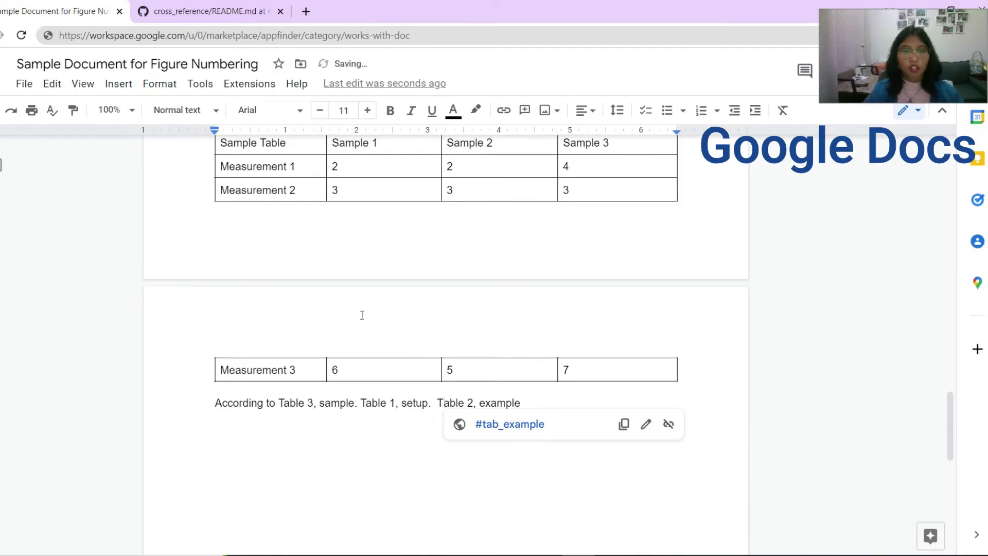
{"action": "key", "text": "End"}
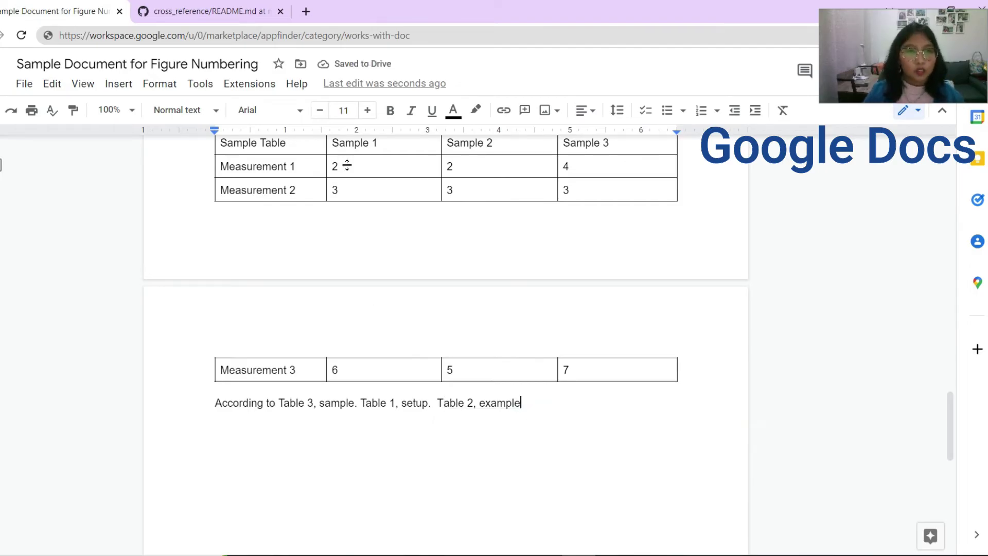
{"action": "scroll", "coordinate": [259, 209], "scroll_direction": "up", "scroll_amount": 15}
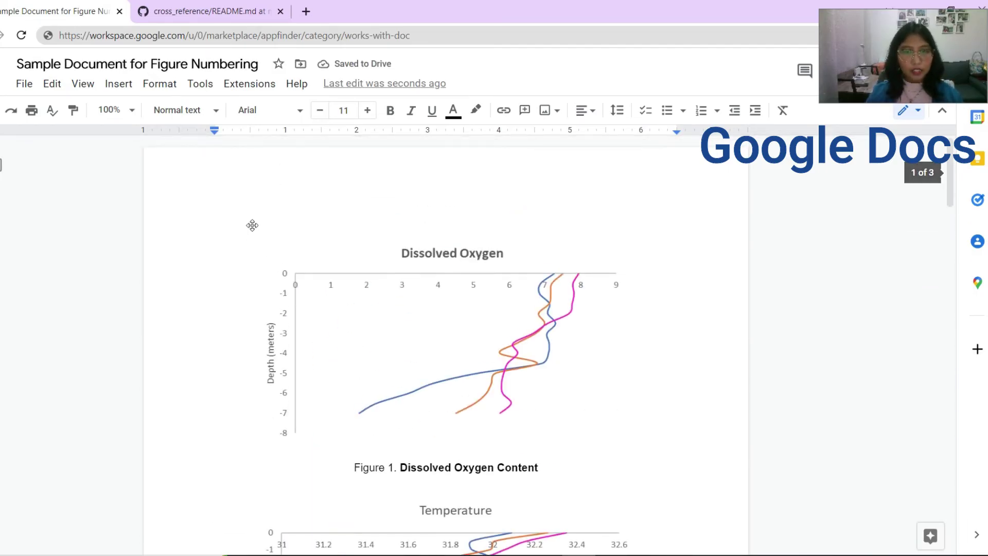
- In Cross Reference list settings, keep Figures enabled with order 1, Tables order 2, and save
{"action": "left_click", "coordinate": [369, 220]}
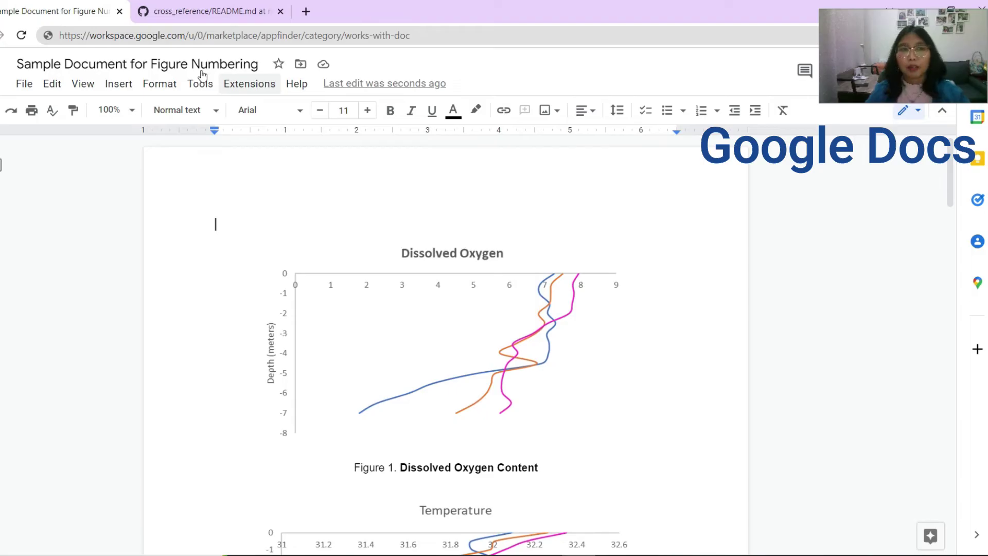
{"action": "left_click", "coordinate": [242, 84]}
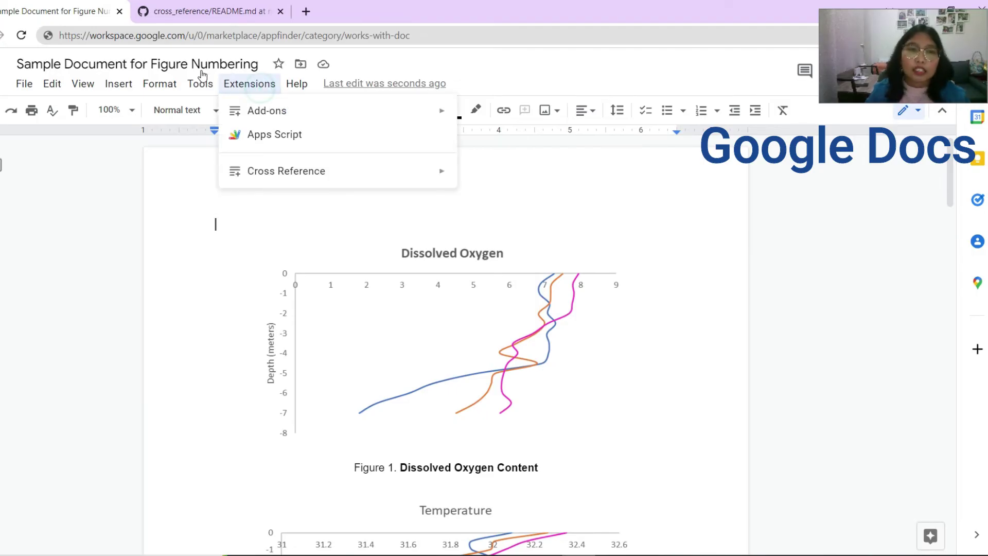
{"action": "mouse_move", "coordinate": [276, 169]}
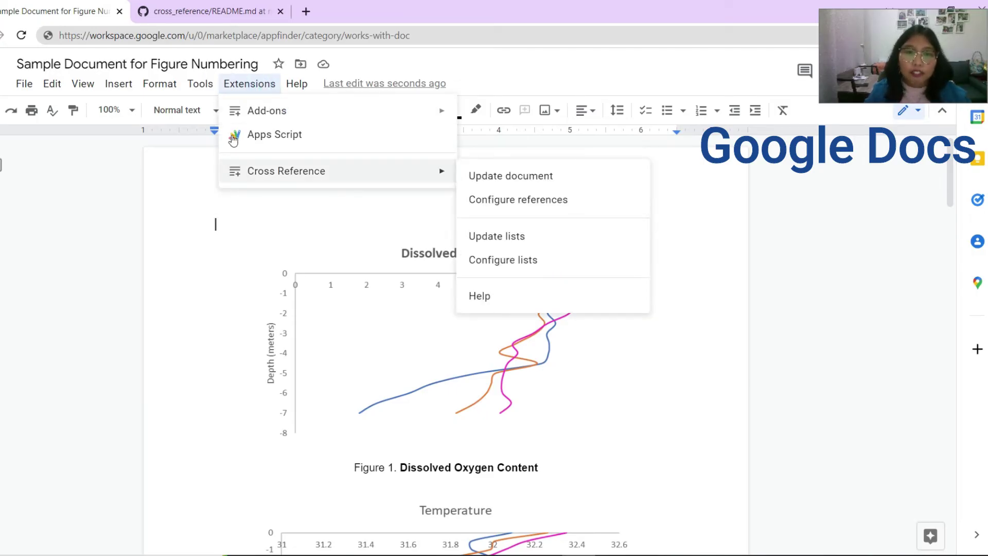
{"action": "key", "text": "Right"}
{"action": "key", "text": "Down"}
{"action": "key", "text": "Down"}
{"action": "key", "text": "Down"}
{"action": "key", "text": "Return"}
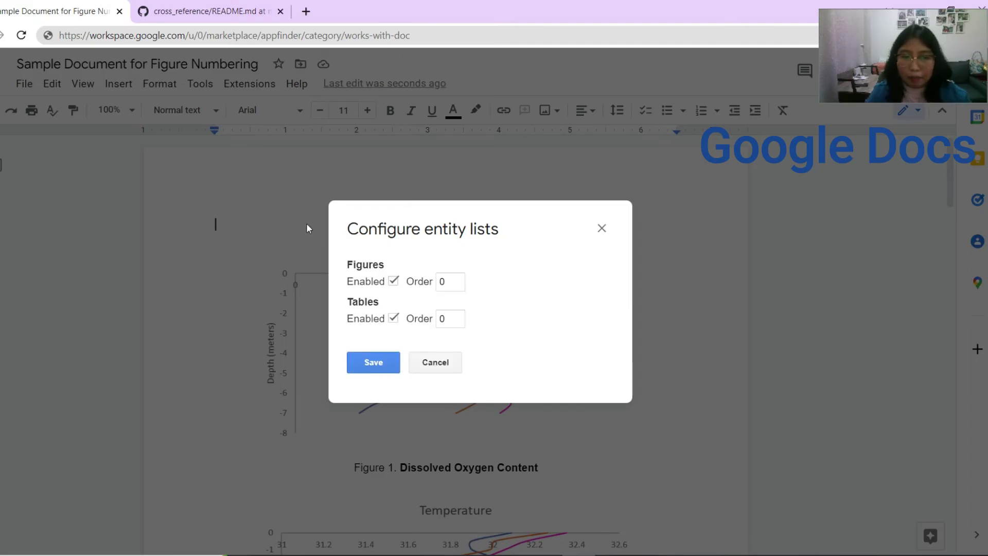
{"action": "left_click", "coordinate": [393, 281]}
{"action": "left_click", "coordinate": [393, 281]}
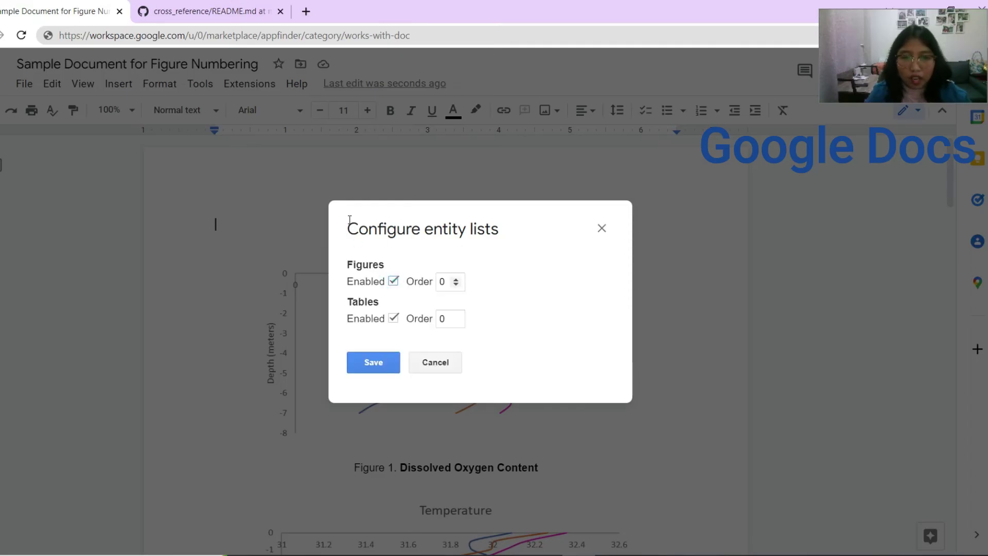
{"action": "type", "text": "1"}
{"action": "key", "text": "Tab"}
{"action": "type", "text": "2"}
{"action": "key", "text": "Tab"}
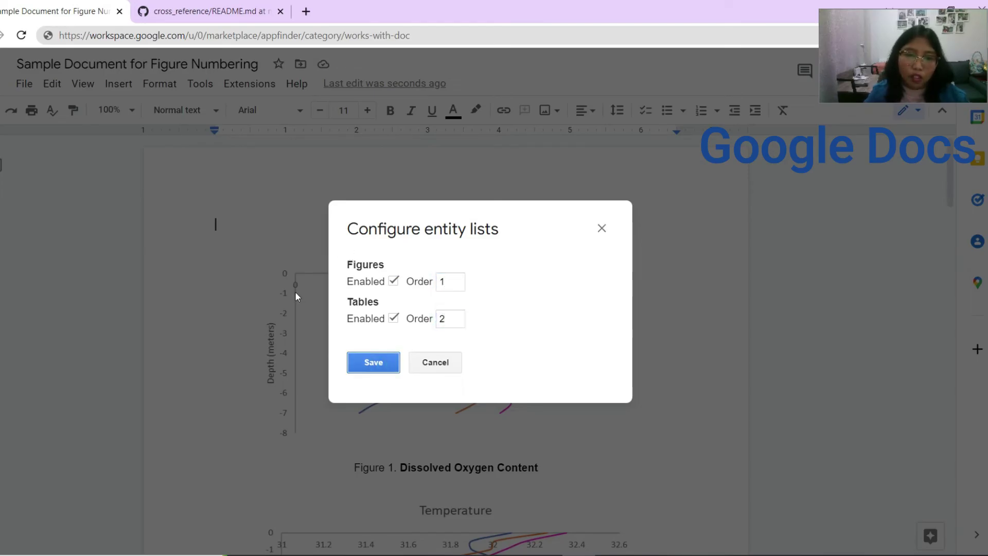
{"action": "key", "text": "Return"}
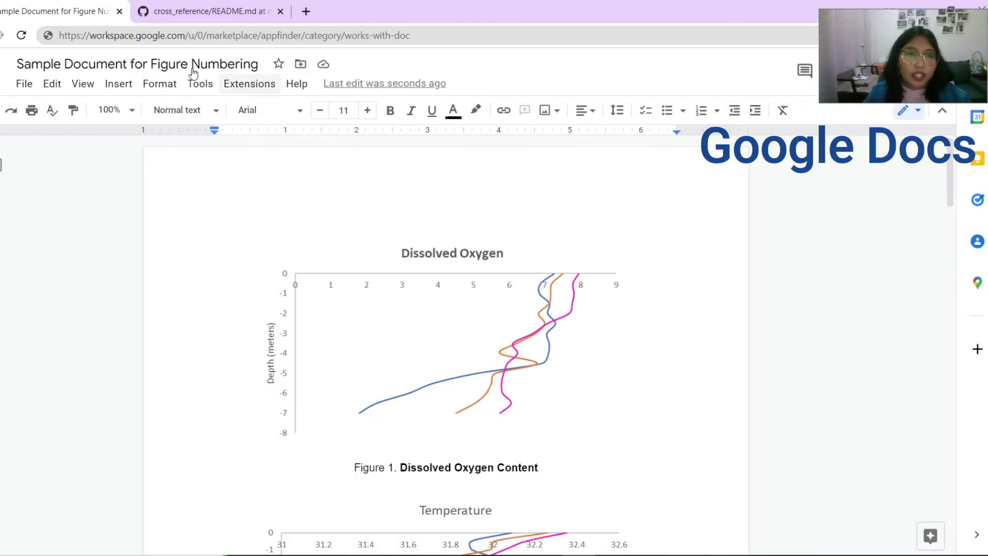
{"action": "left_click", "coordinate": [249, 84]}
- Generate the lists of tables and figures with Cross Reference's Update lists
{"action": "left_click", "coordinate": [563, 238]}
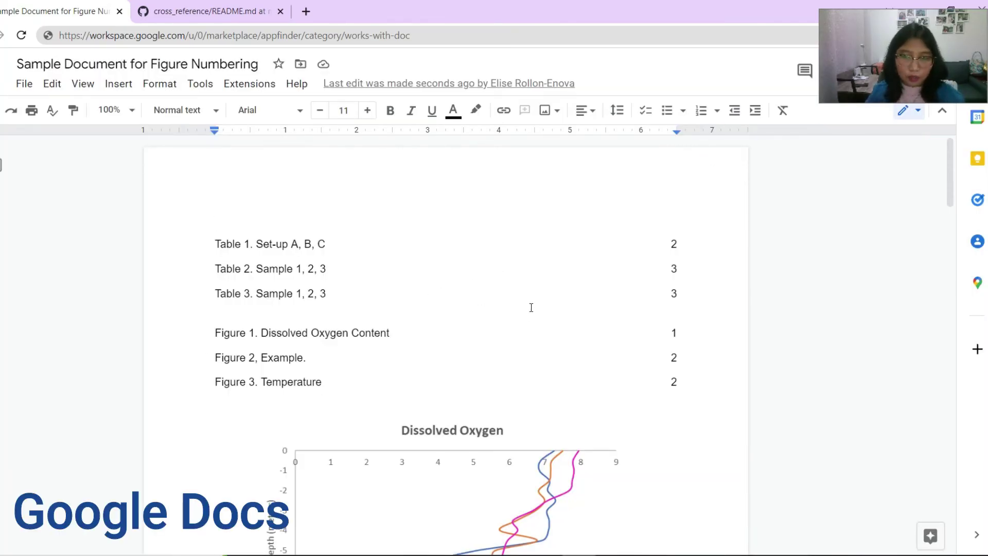
{"action": "scroll", "coordinate": [531, 308], "scroll_direction": "down", "scroll_amount": 20}
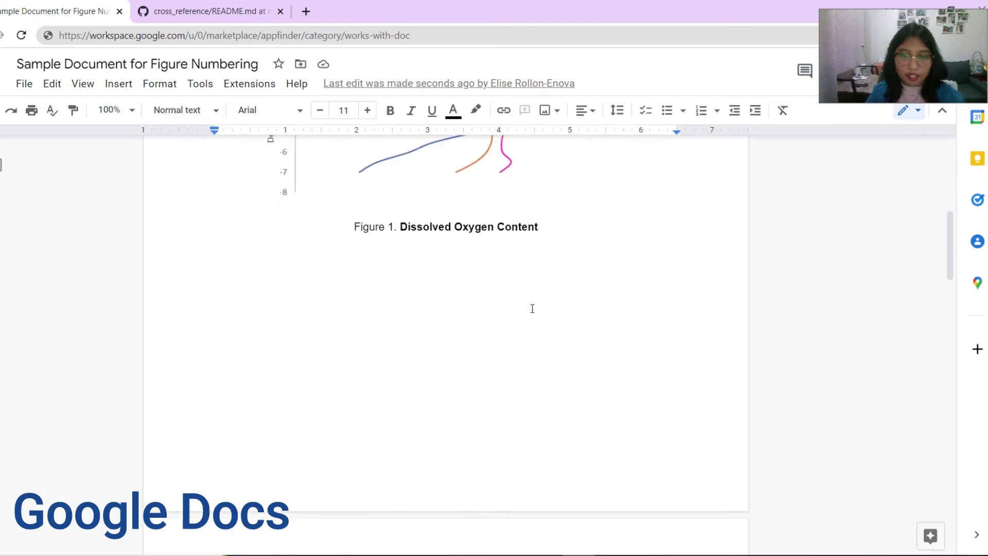
{"action": "scroll", "coordinate": [531, 321], "scroll_direction": "down", "scroll_amount": 1}
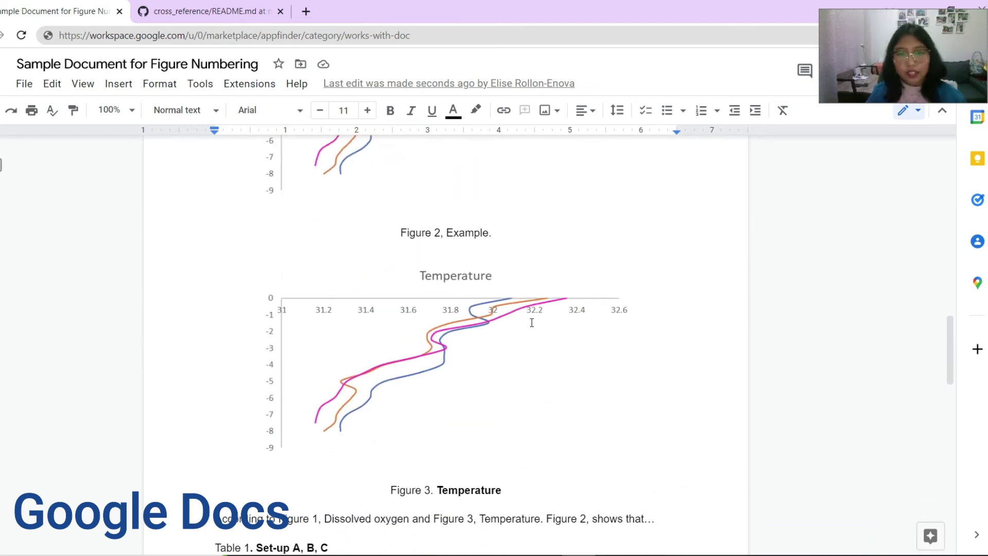
- Insert a page break above the Temperature chart to move it onto a new page
{"action": "left_click", "coordinate": [433, 257]}
{"action": "left_click", "coordinate": [424, 247]}
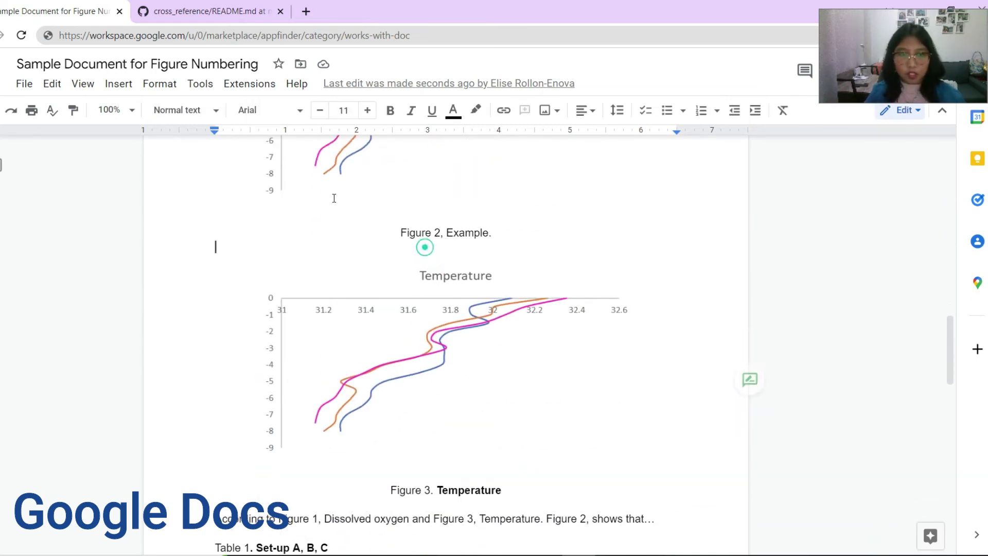
{"action": "key", "text": "ctrl+Return"}
{"action": "key", "text": "ctrl+Return"}
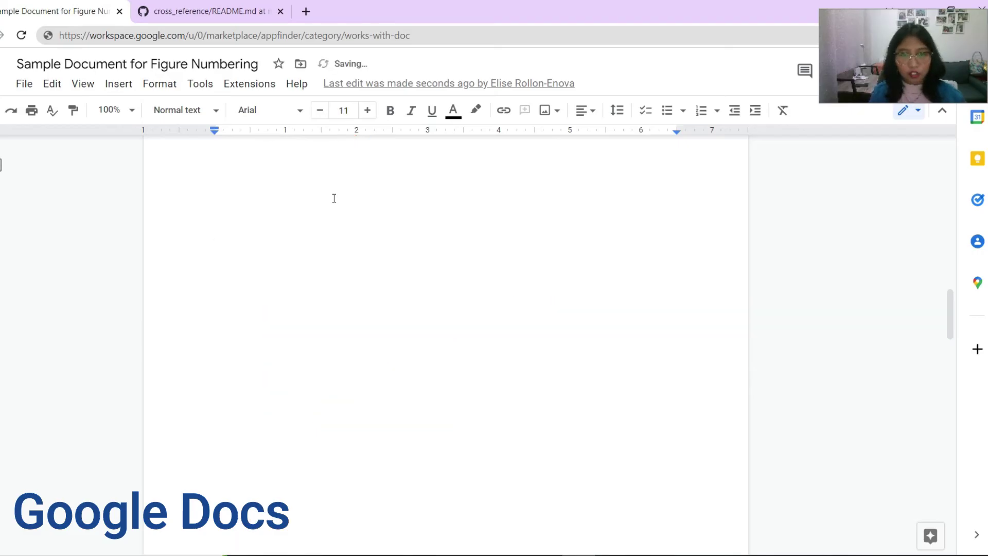
{"action": "scroll", "coordinate": [361, 307], "scroll_direction": "up", "scroll_amount": 15}
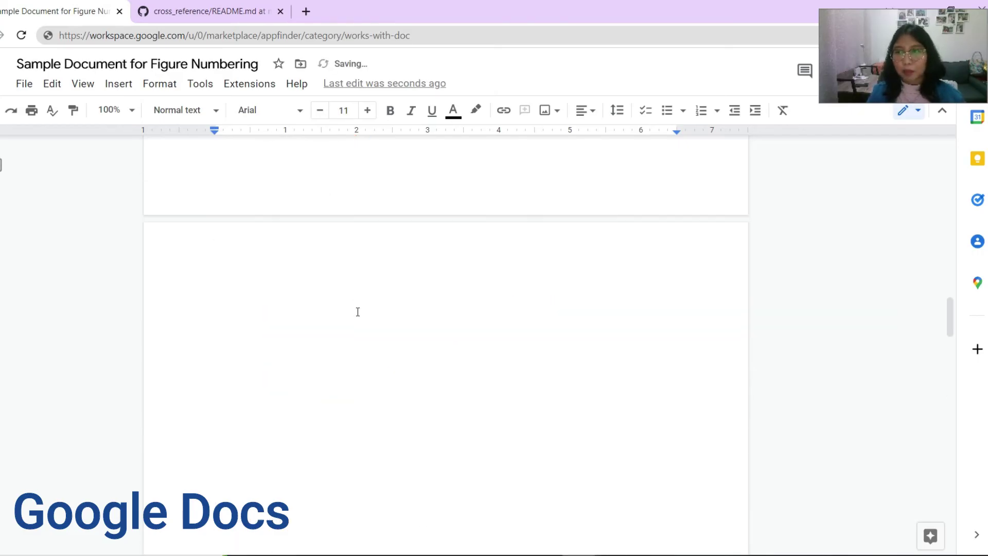
{"action": "left_click", "coordinate": [166, 194]}
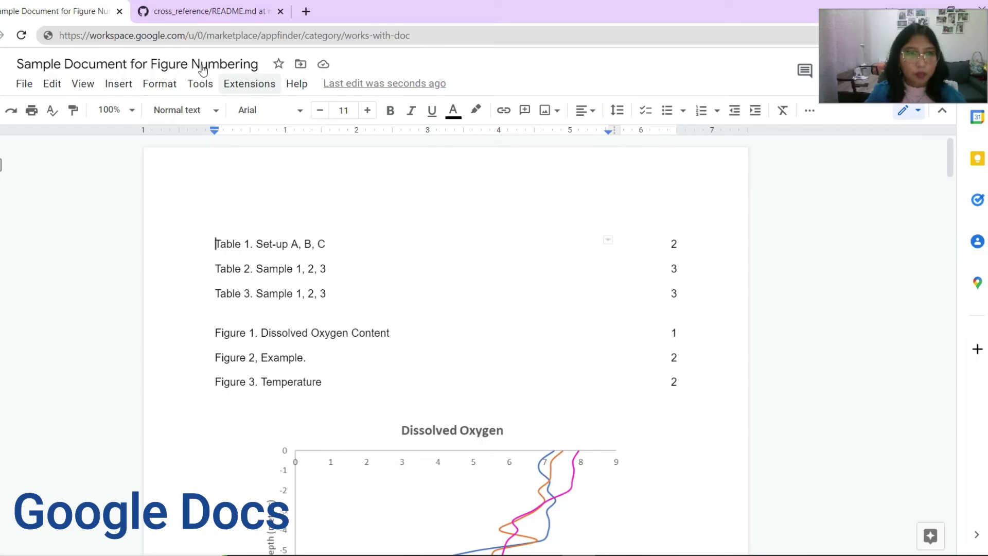
- Run Update lists so tables show page 4 and figures pages 1, 2 and 4
{"action": "left_click", "coordinate": [249, 83]}
{"action": "mouse_move", "coordinate": [303, 171]}
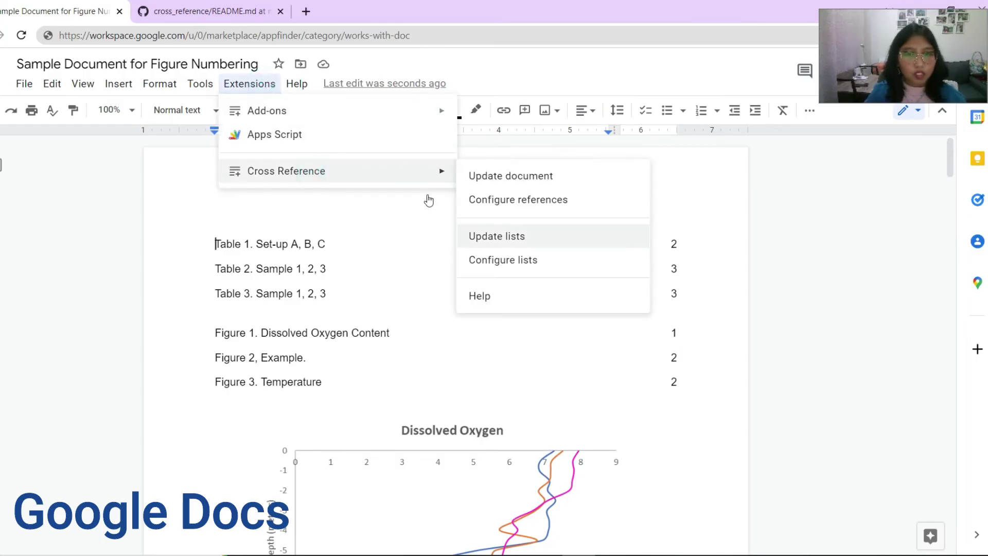
{"action": "left_click", "coordinate": [544, 239]}
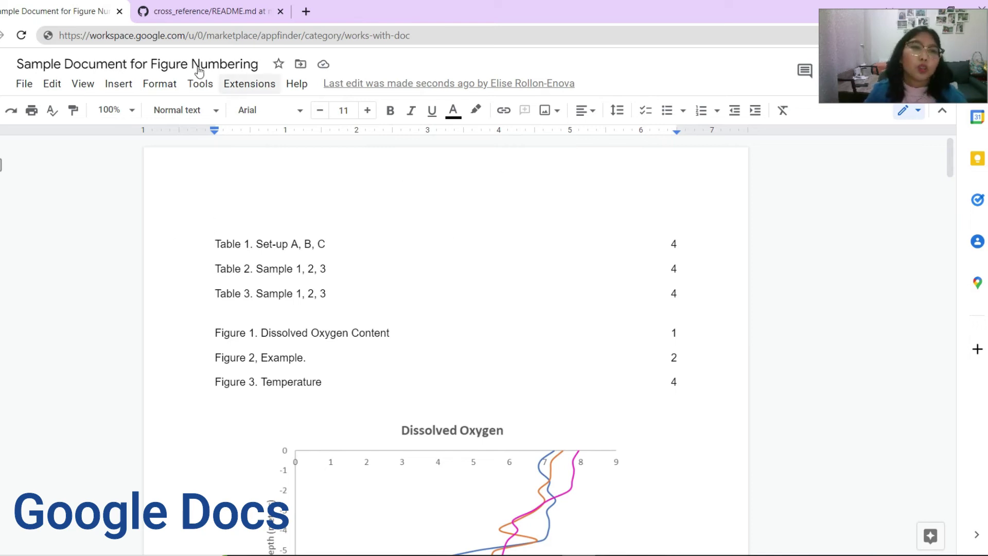
{"action": "left_click", "coordinate": [249, 83]}
- Open Configure references and review the Figure label and reference codes
{"action": "mouse_move", "coordinate": [309, 171]}
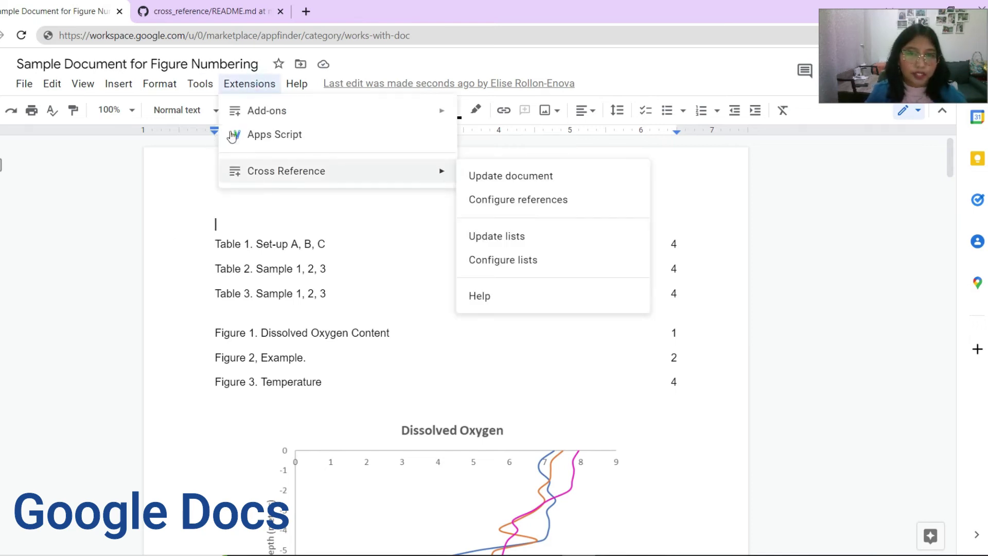
{"action": "left_click", "coordinate": [517, 200]}
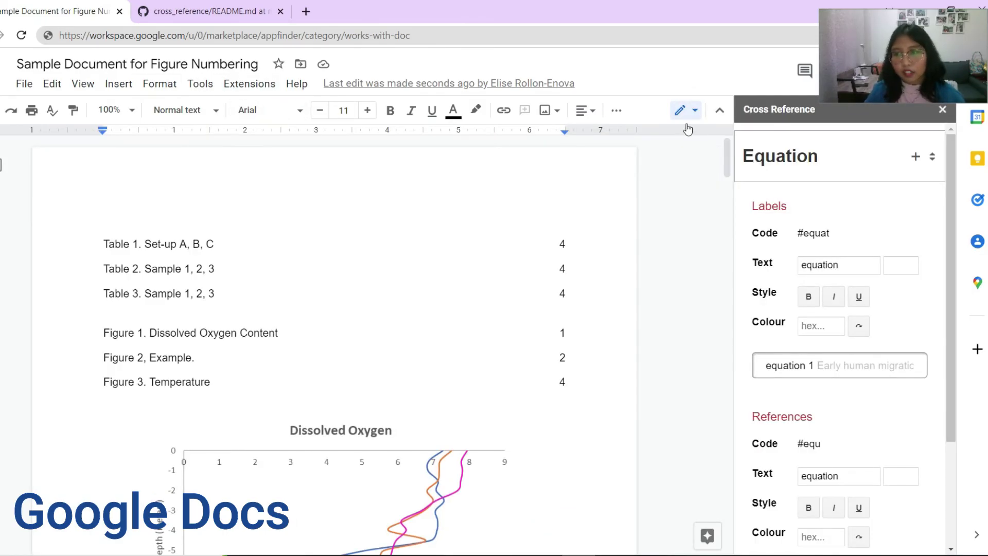
{"action": "left_click", "coordinate": [857, 156]}
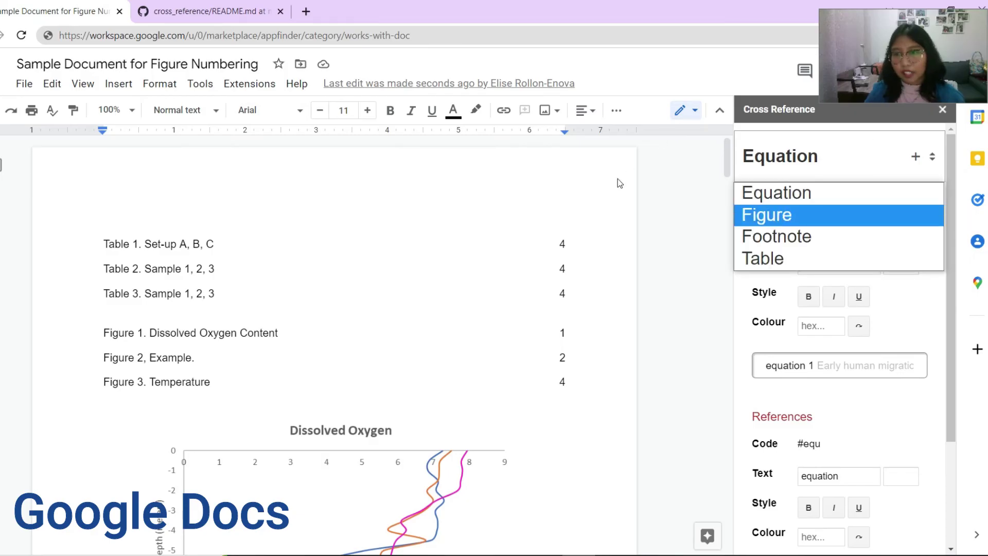
{"action": "left_click", "coordinate": [772, 219]}
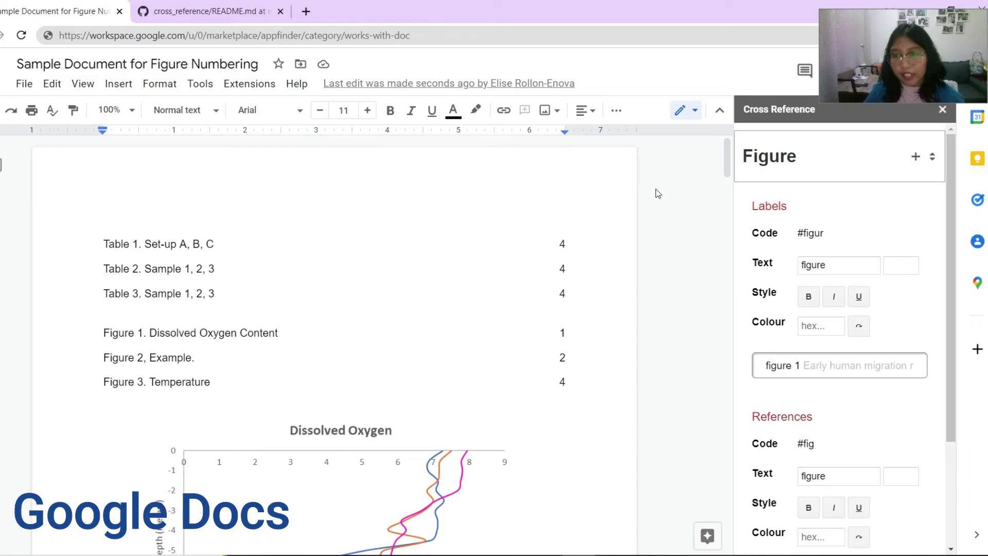
{"action": "scroll", "coordinate": [839, 278], "scroll_direction": "down", "scroll_amount": 3}
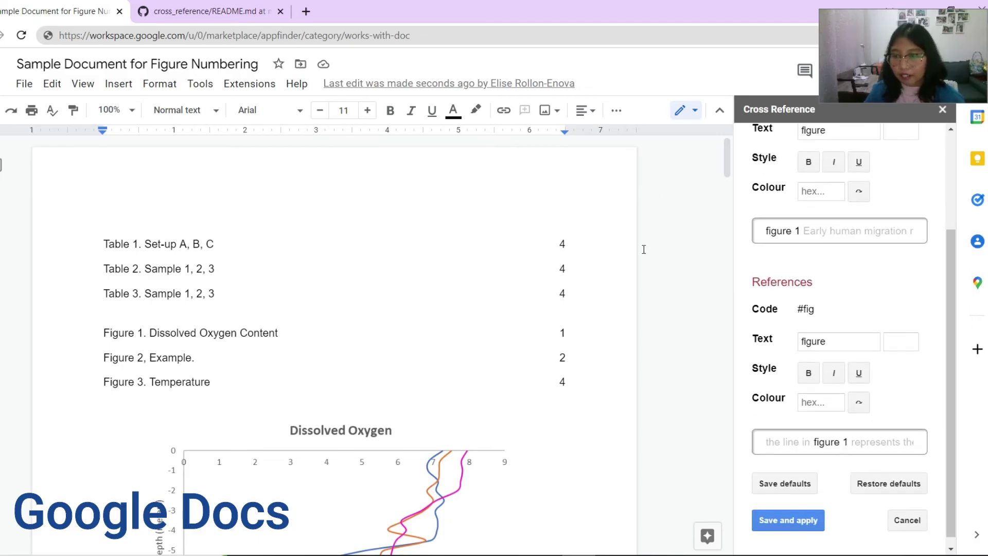
- Switch the reference type to Table and review its codes
{"action": "key", "text": "space"}
{"action": "key", "text": "Down"}
{"action": "key", "text": "Up"}
{"action": "key", "text": "Up"}
{"action": "key", "text": "Down"}
{"action": "key", "text": "Down"}
{"action": "key", "text": "Down"}
{"action": "key", "text": "Return"}
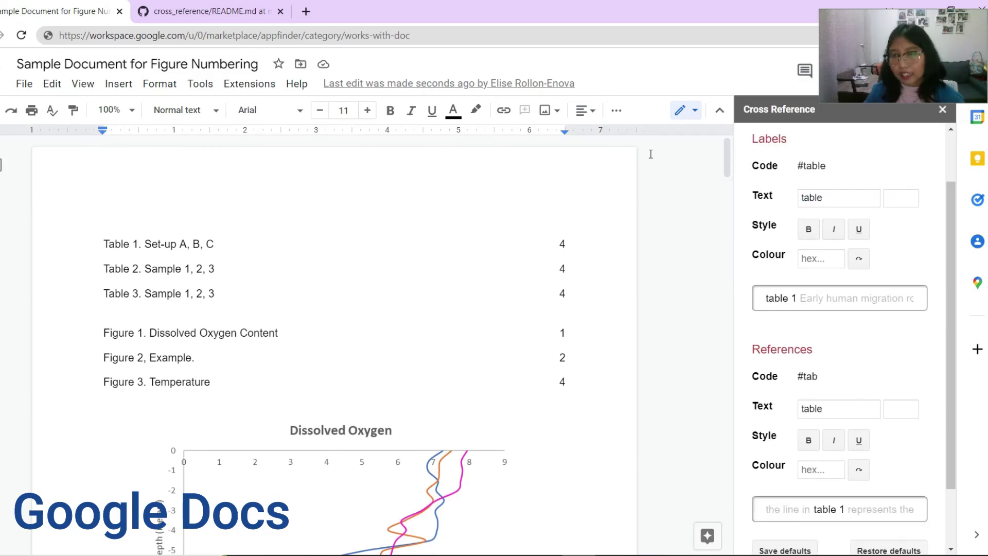
{"action": "scroll", "coordinate": [820, 184], "scroll_direction": "up", "scroll_amount": 2}
- Switch back to the Equation reference type and review its label code
{"action": "left_click", "coordinate": [802, 157]}
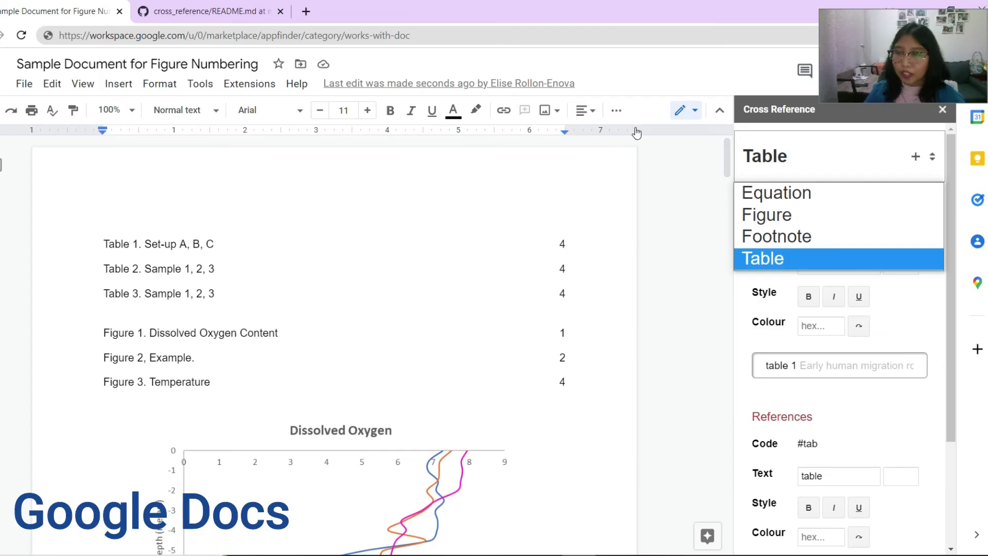
{"action": "key", "text": "Up"}
{"action": "key", "text": "Up"}
{"action": "key", "text": "Up"}
{"action": "key", "text": "Return"}
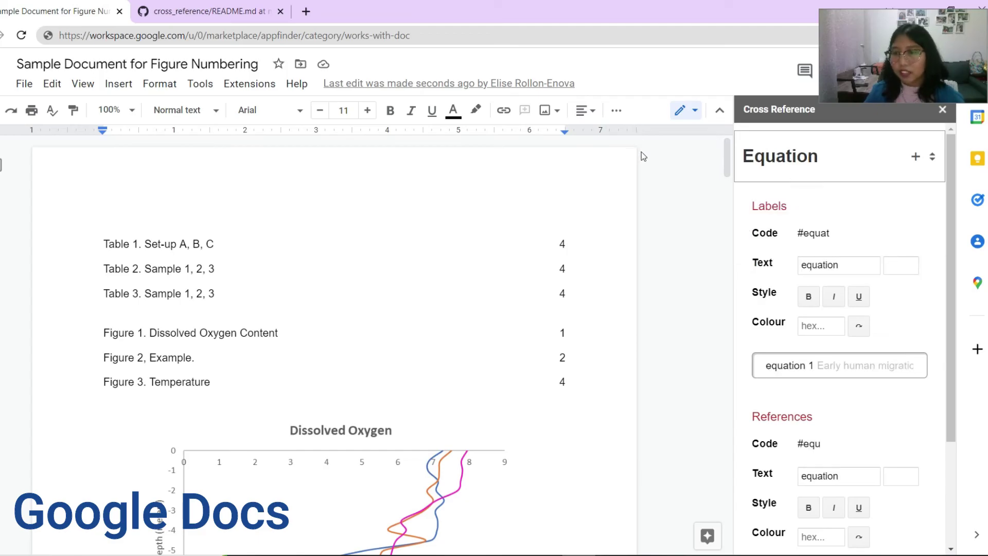
{"action": "key", "text": "shift+Left"}
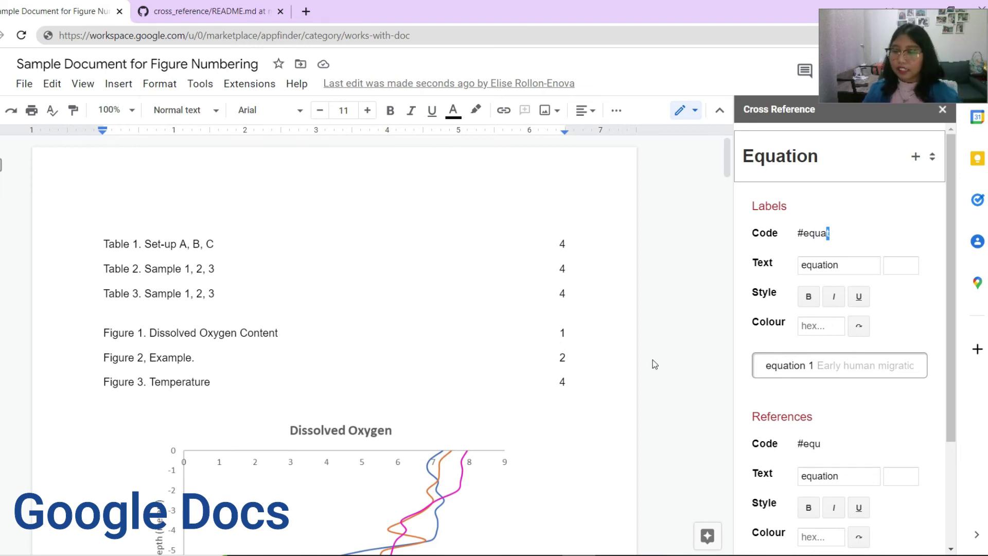
{"action": "left_click", "coordinate": [804, 156]}
{"action": "left_click", "coordinate": [804, 156]}
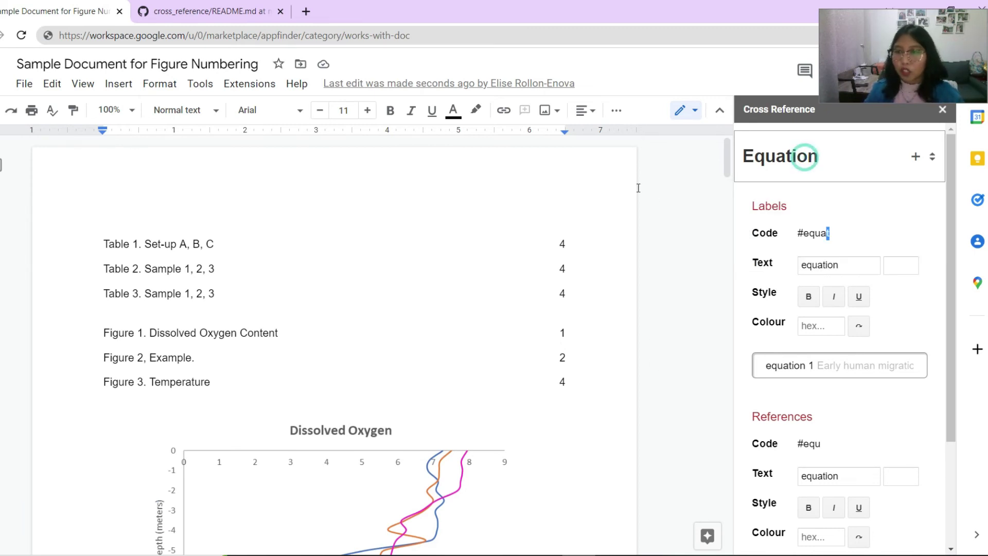